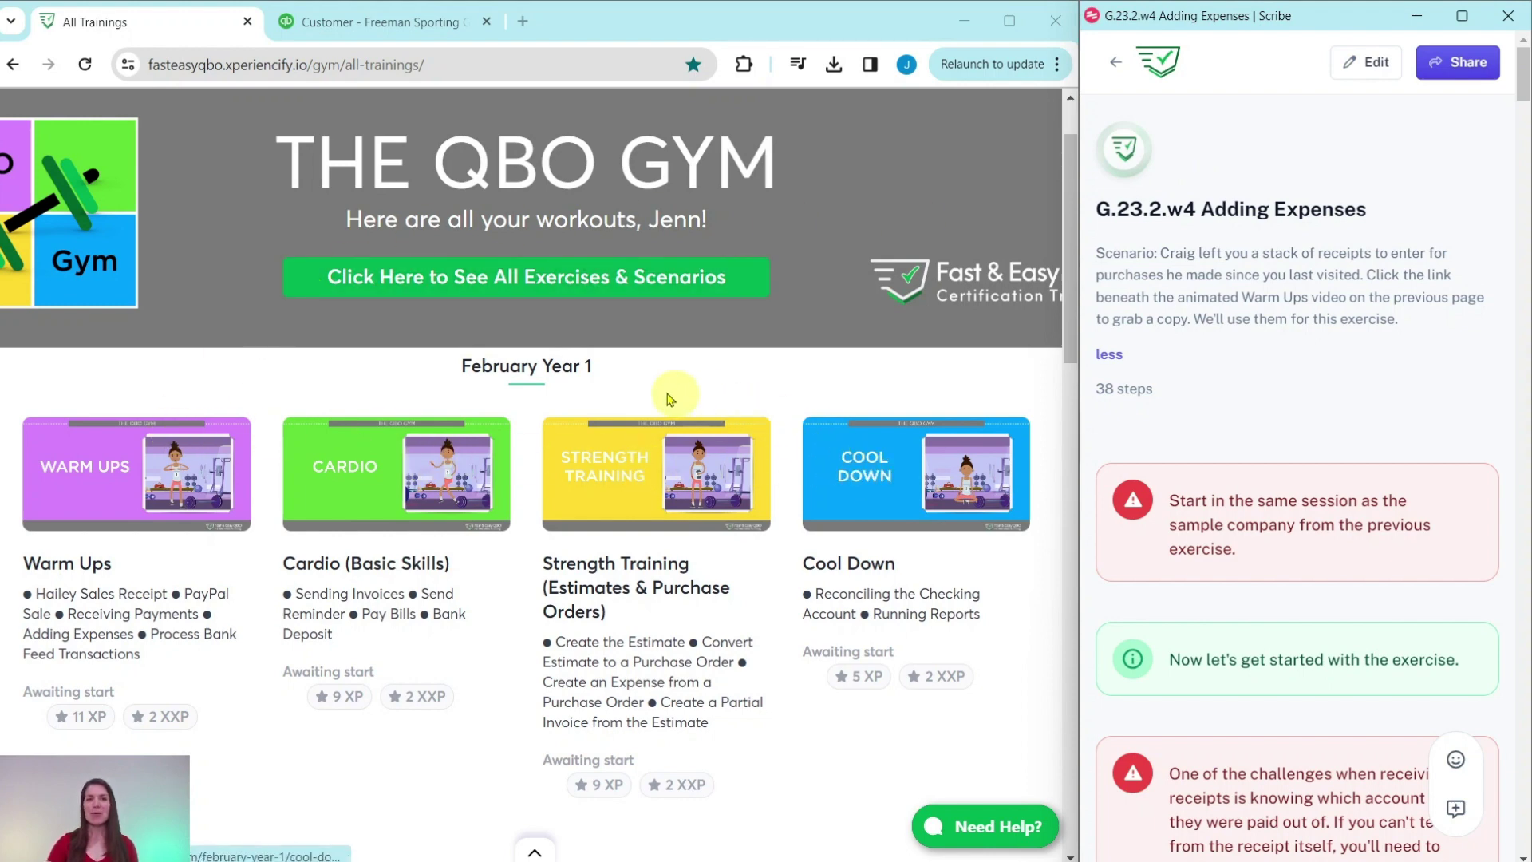
Open the Warm Ups page and scroll past the quiz to the Hands On Practice G.23.2.w4 exercise
{"action": "left_click", "coordinate": [88, 495]}
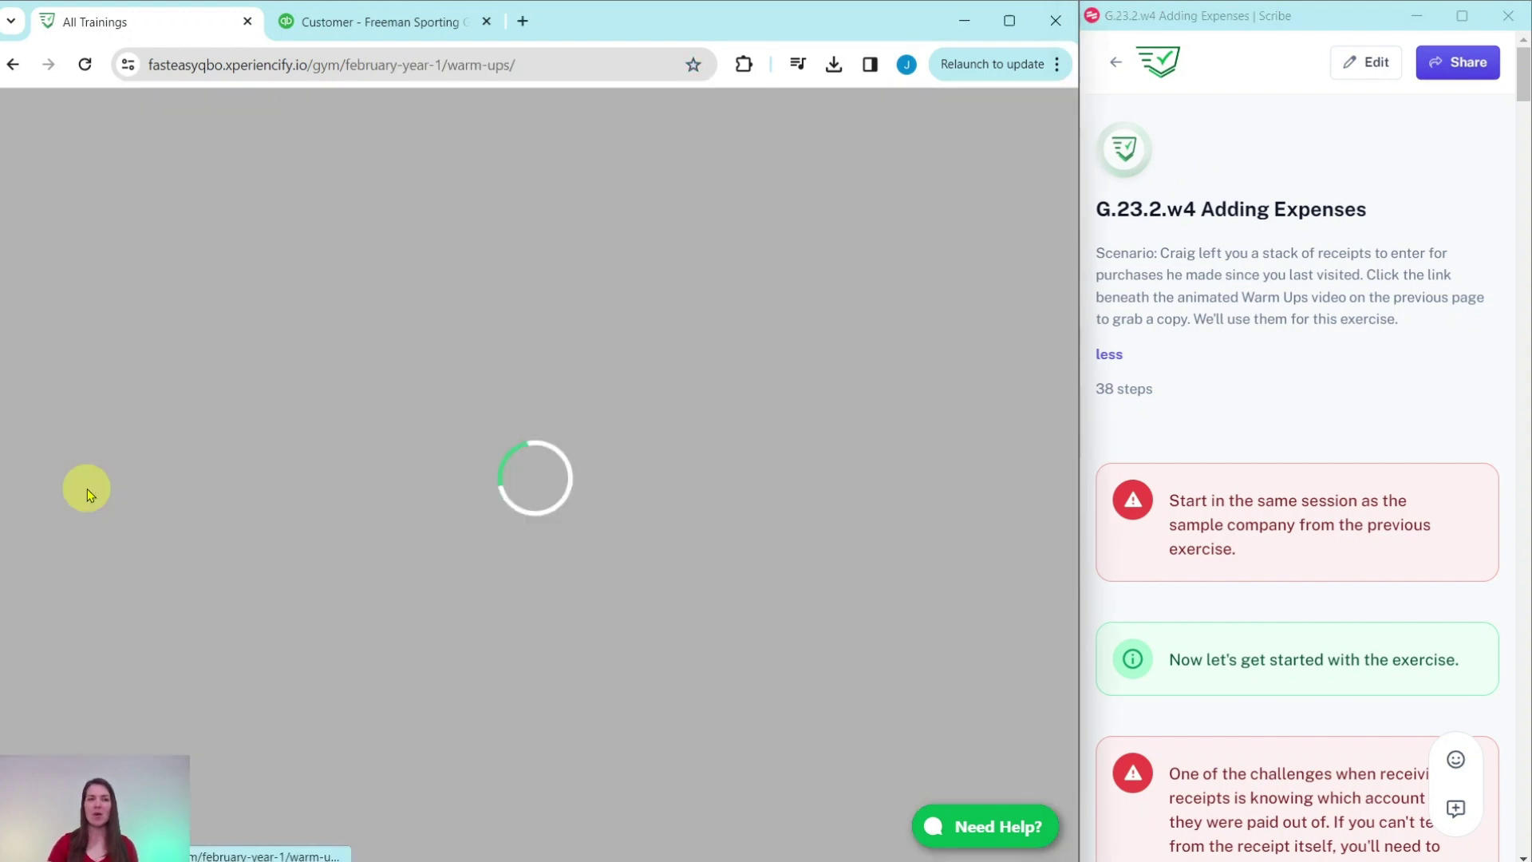
{"action": "scroll", "coordinate": [833, 449], "scroll_direction": "down", "scroll_amount": 1}
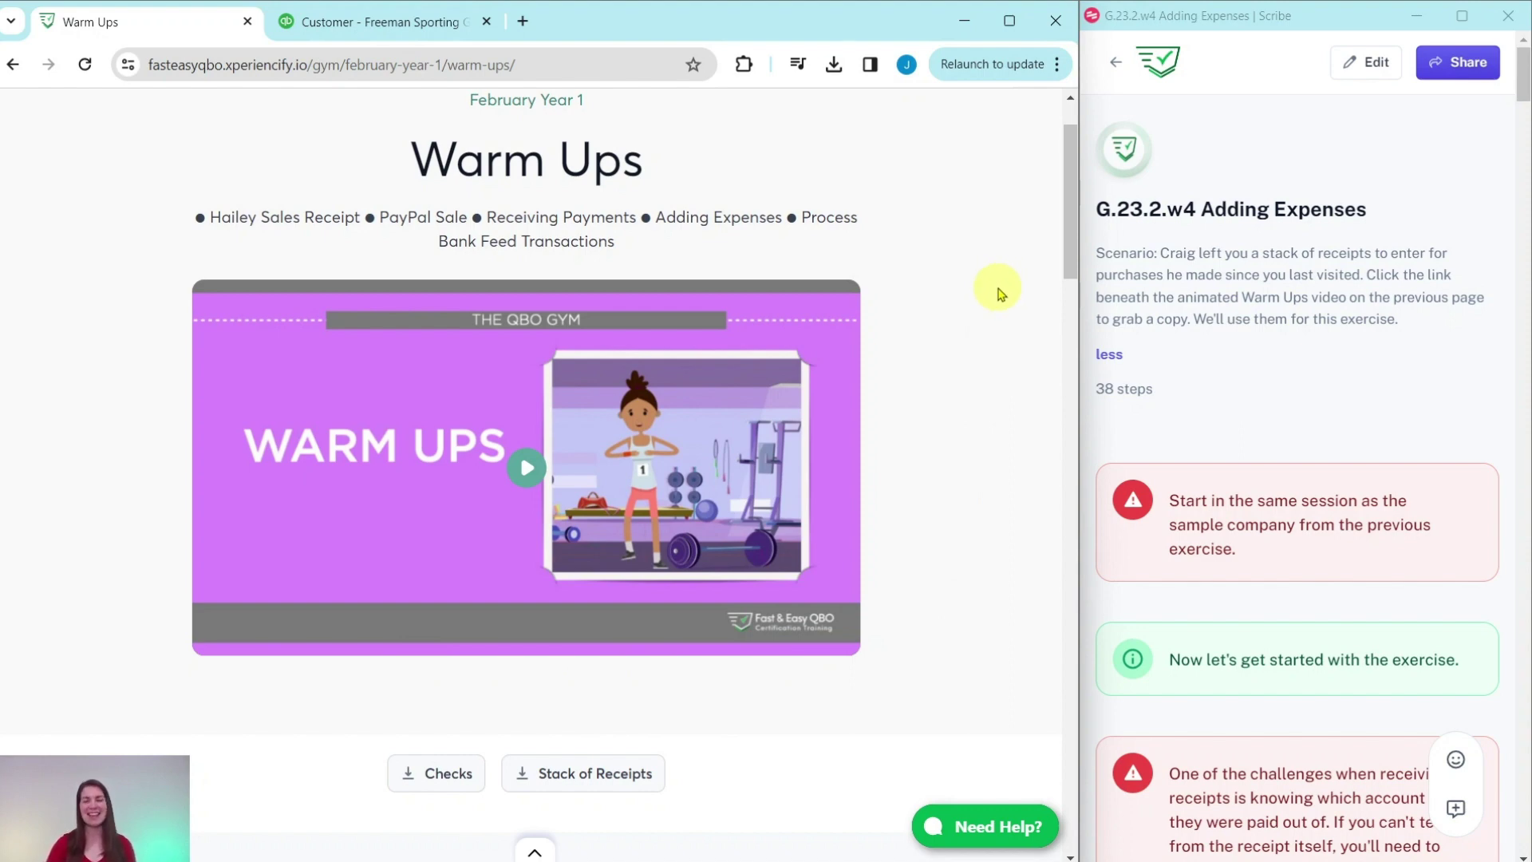
{"action": "scroll", "coordinate": [999, 297], "scroll_direction": "down", "scroll_amount": 8}
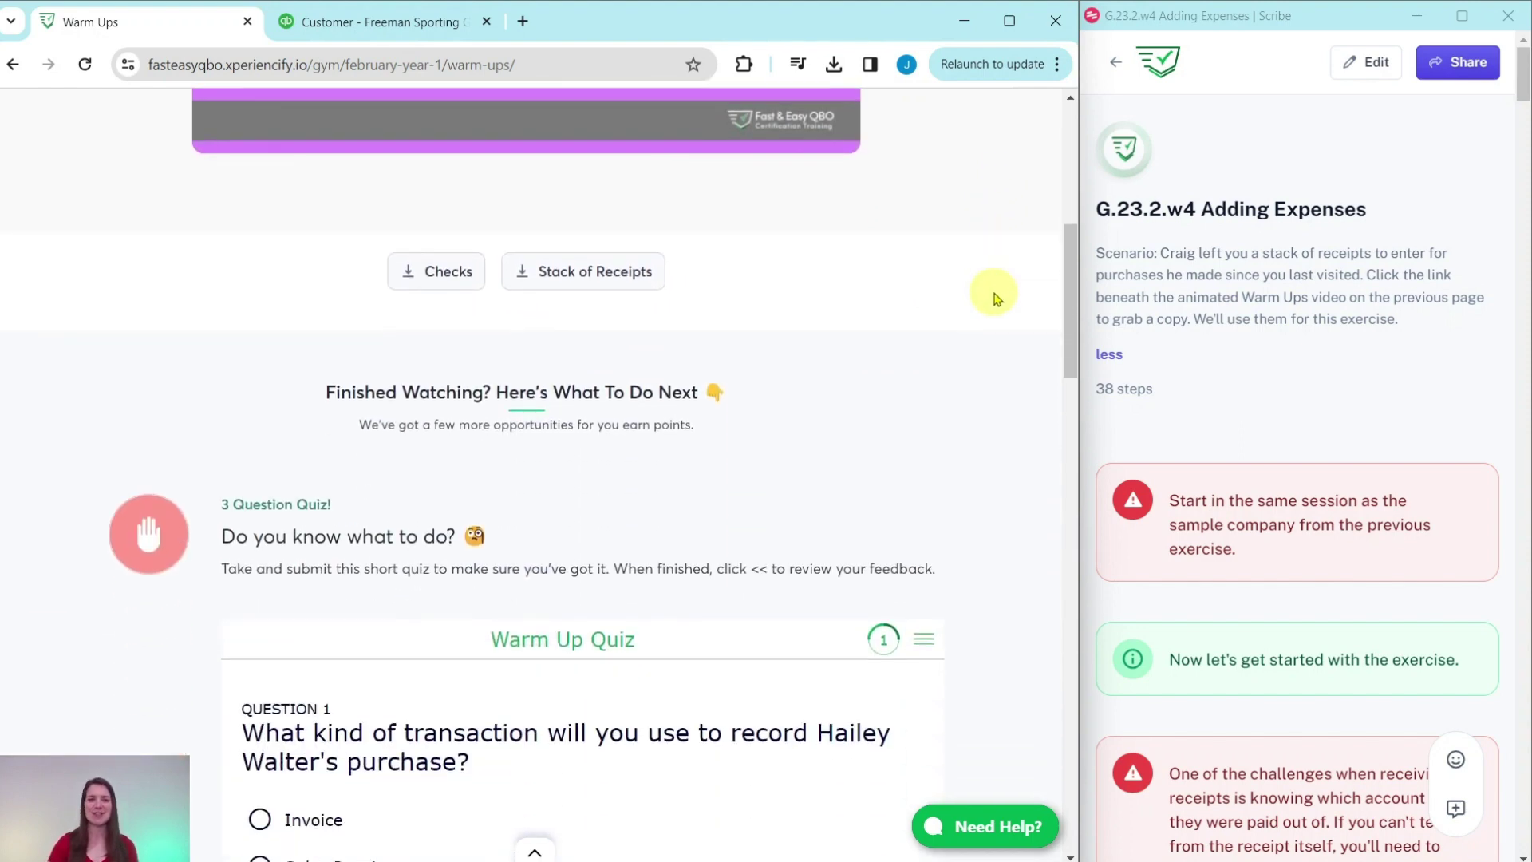
{"action": "scroll", "coordinate": [998, 297], "scroll_direction": "down", "scroll_amount": 3}
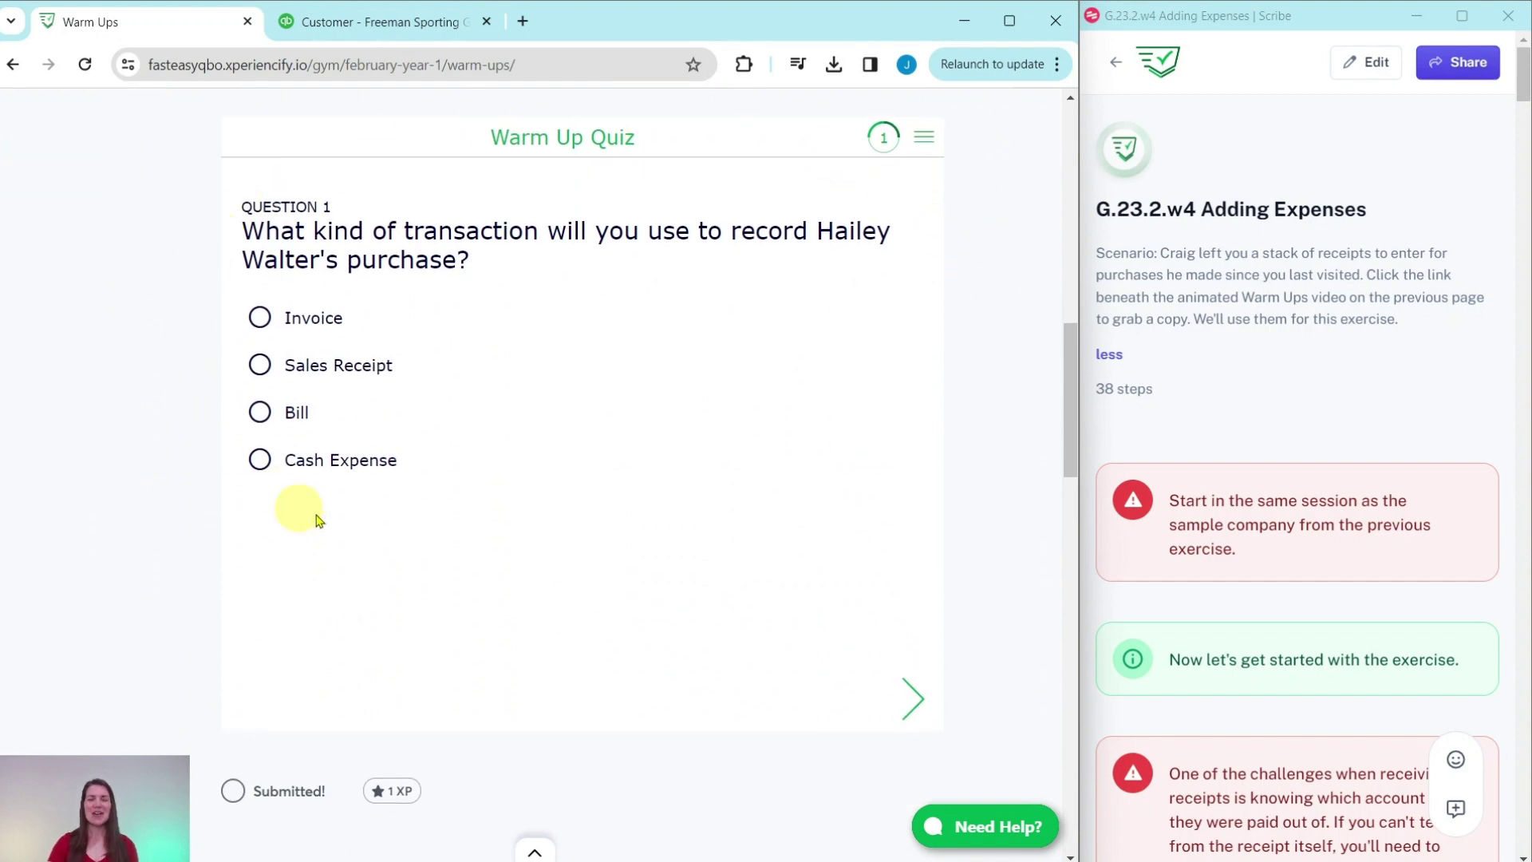
{"action": "scroll", "coordinate": [996, 216], "scroll_direction": "down", "scroll_amount": 10}
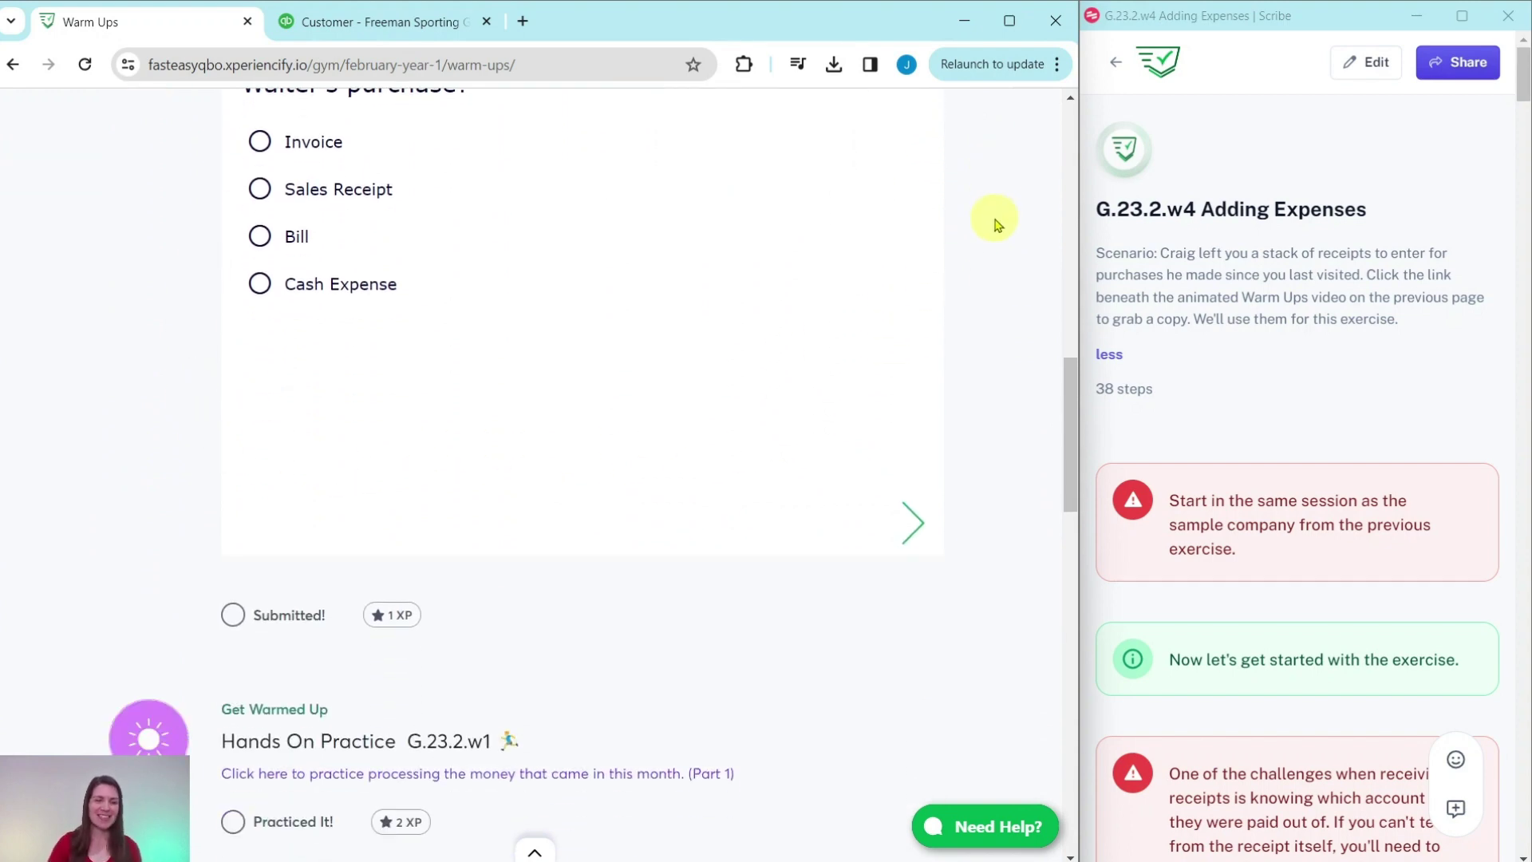
{"action": "scroll", "coordinate": [996, 226], "scroll_direction": "down", "scroll_amount": 5}
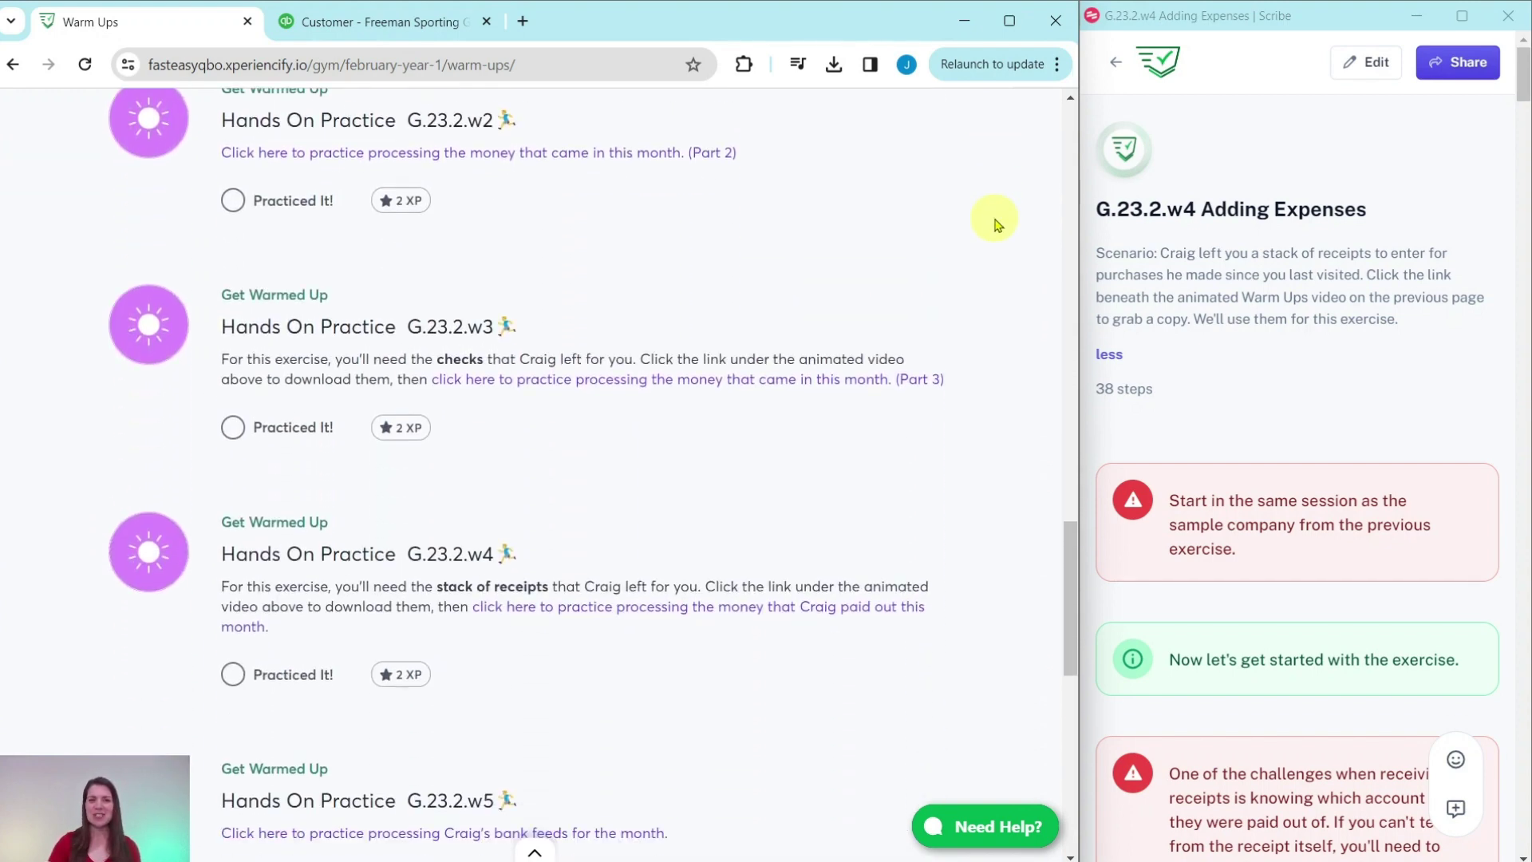
{"action": "scroll", "coordinate": [996, 226], "scroll_direction": "down", "scroll_amount": 2}
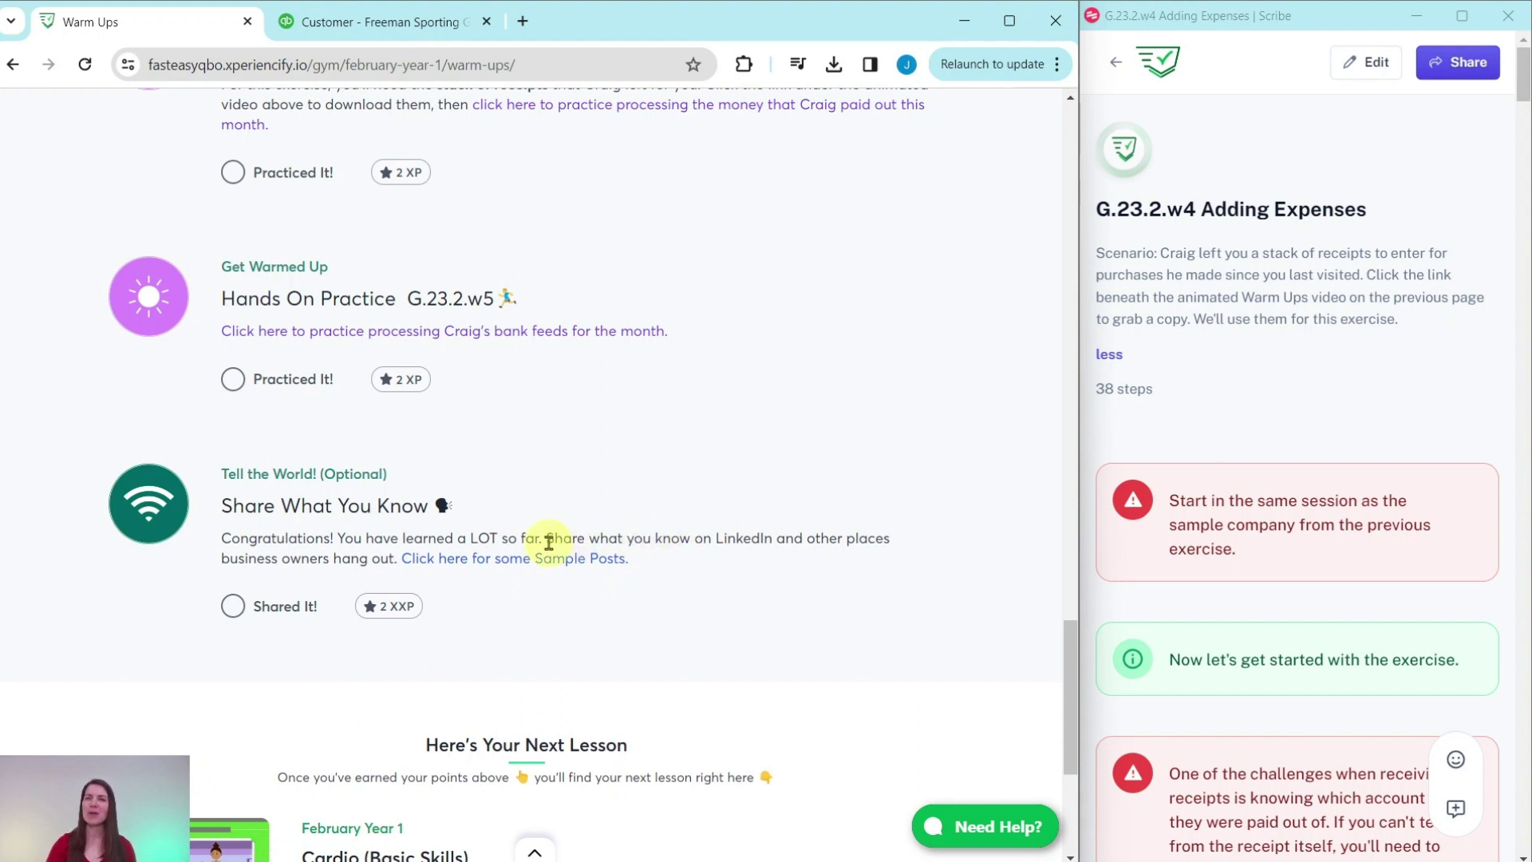
{"action": "scroll", "coordinate": [742, 466], "scroll_direction": "up", "scroll_amount": 4}
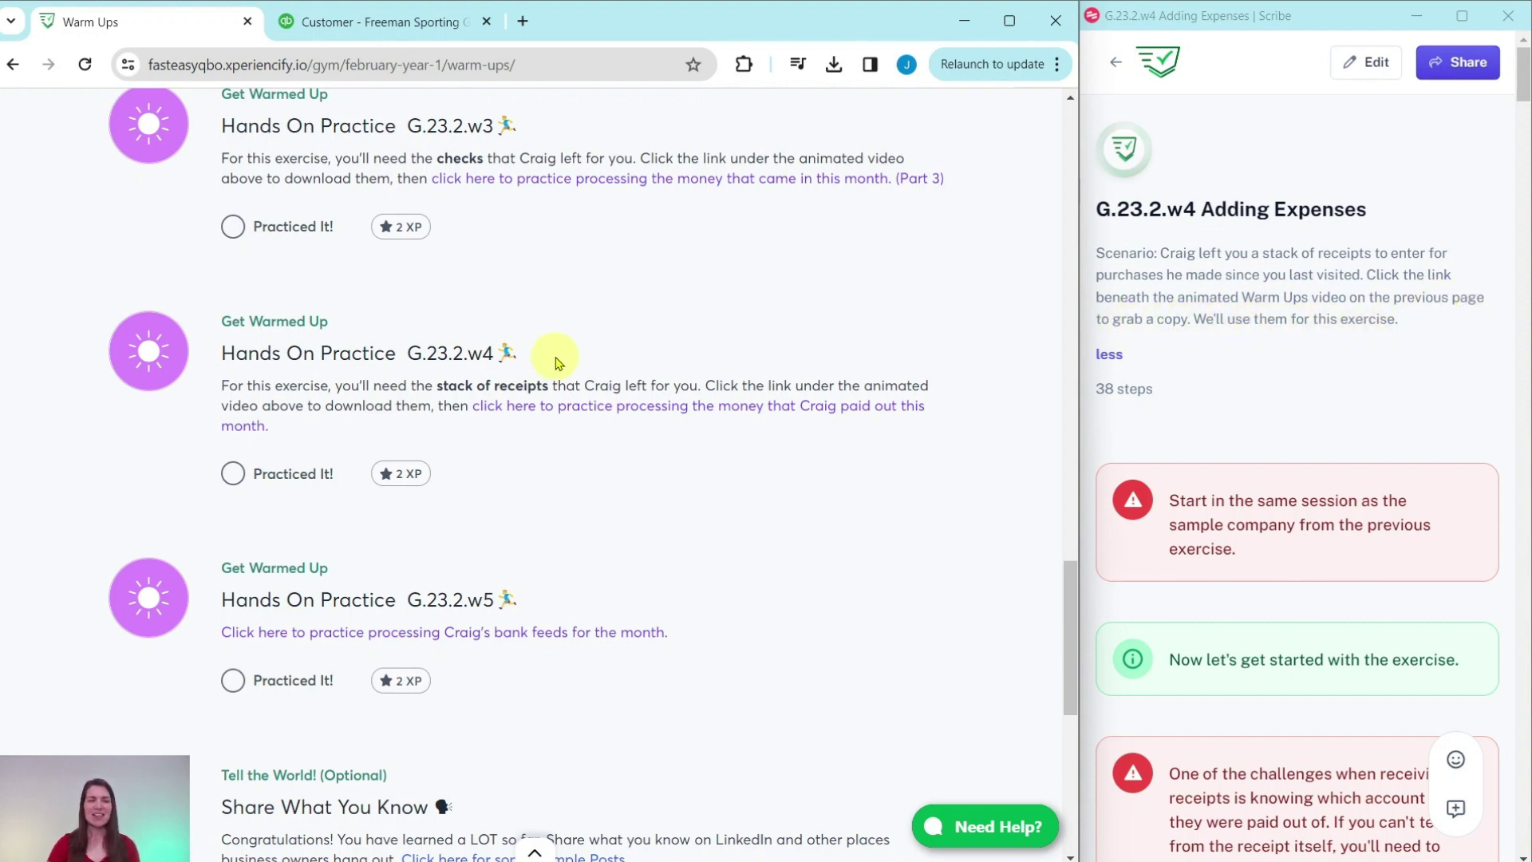
Download the Stack of Receipts PDF and open it
{"action": "scroll", "coordinate": [556, 361], "scroll_direction": "up", "scroll_amount": 12}
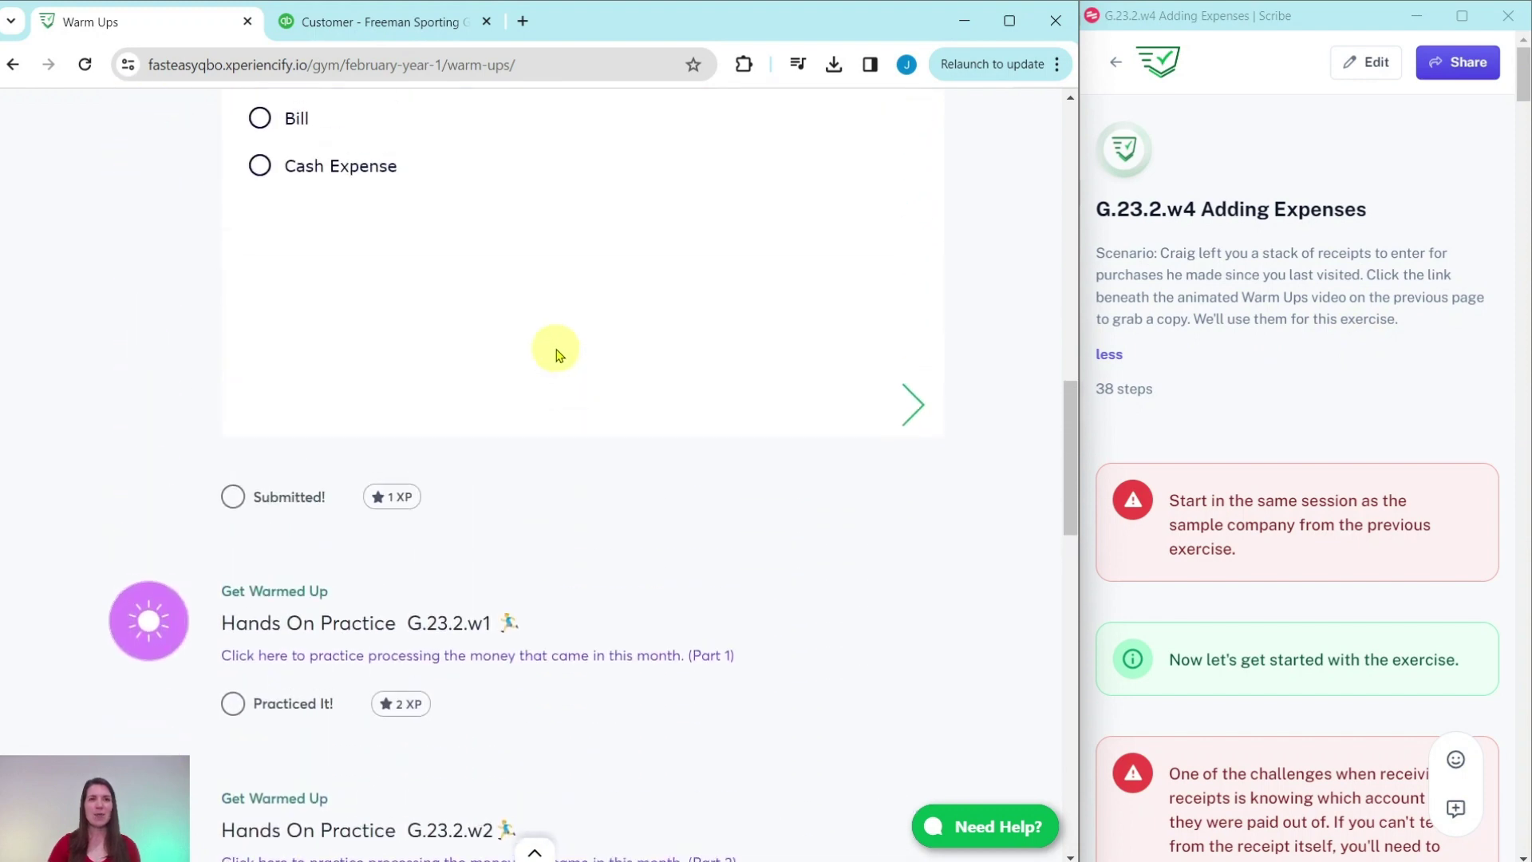
{"action": "scroll", "coordinate": [557, 355], "scroll_direction": "up", "scroll_amount": 10}
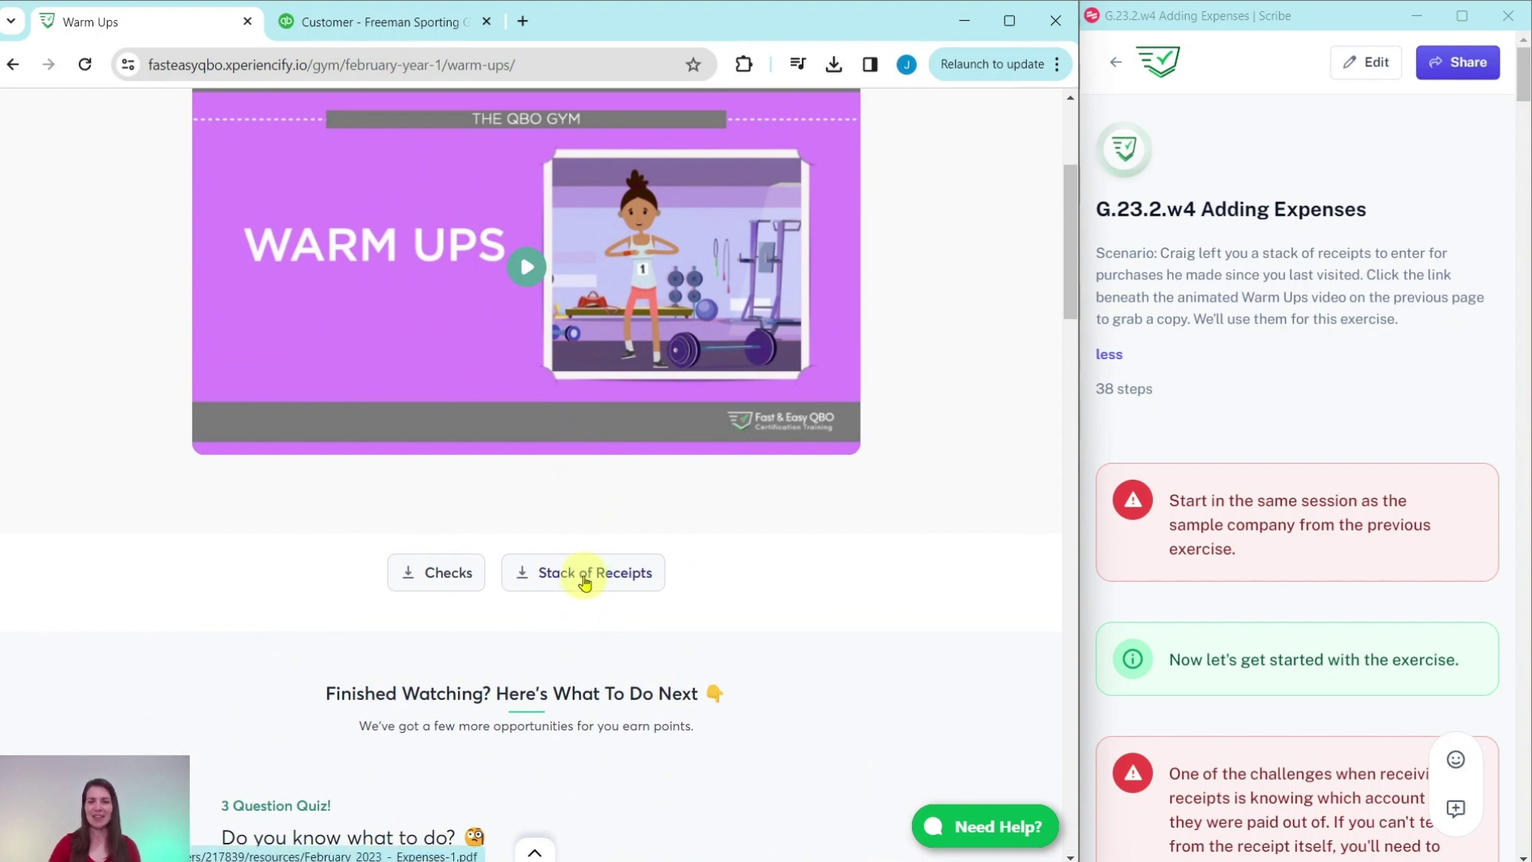
{"action": "left_click", "coordinate": [585, 579]}
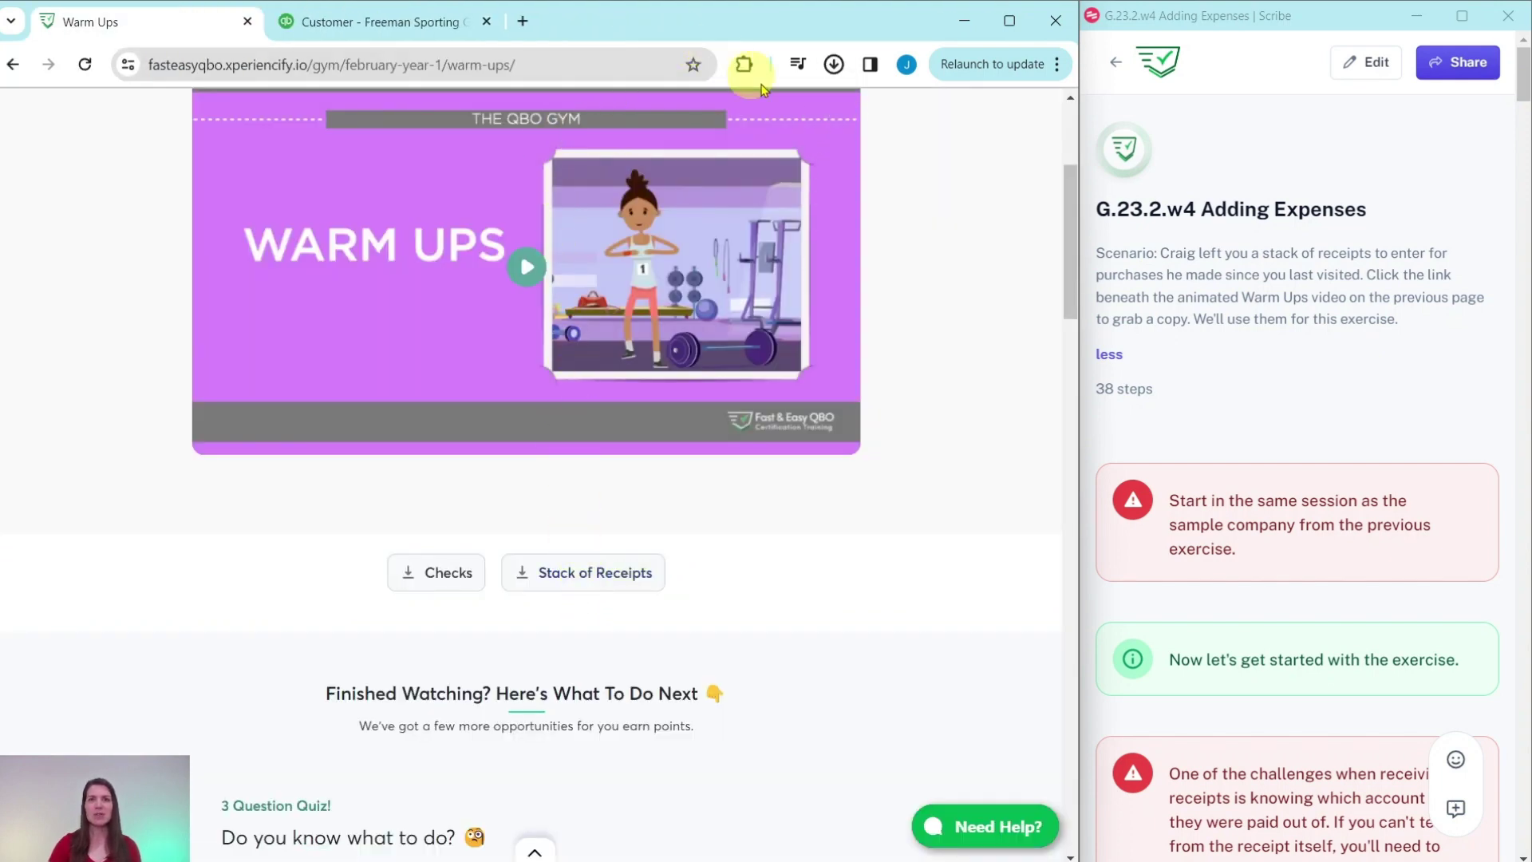
{"action": "left_click", "coordinate": [664, 116]}
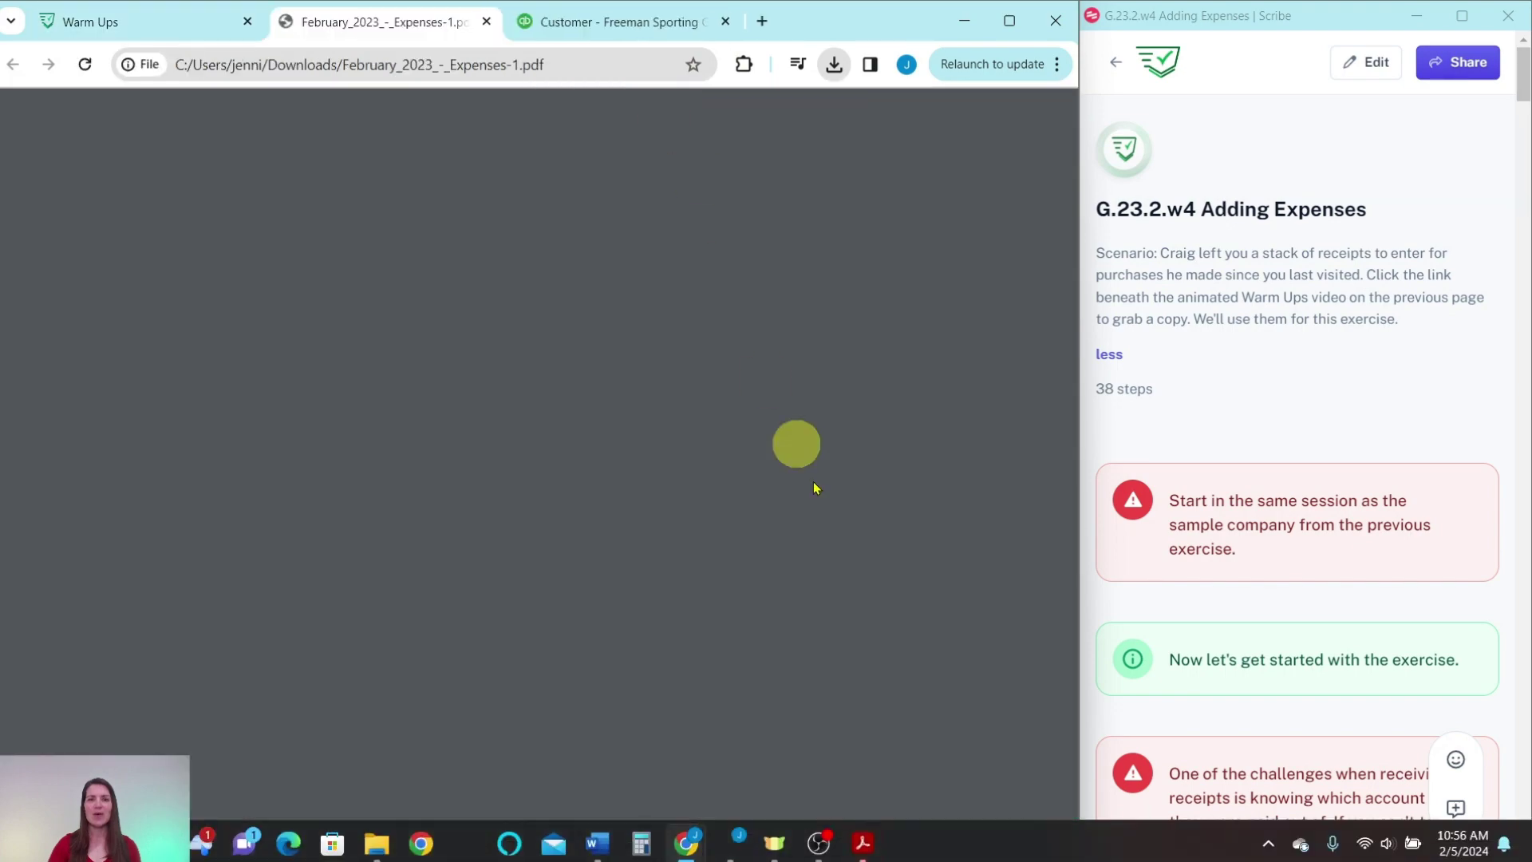
{"action": "left_click", "coordinate": [864, 839]}
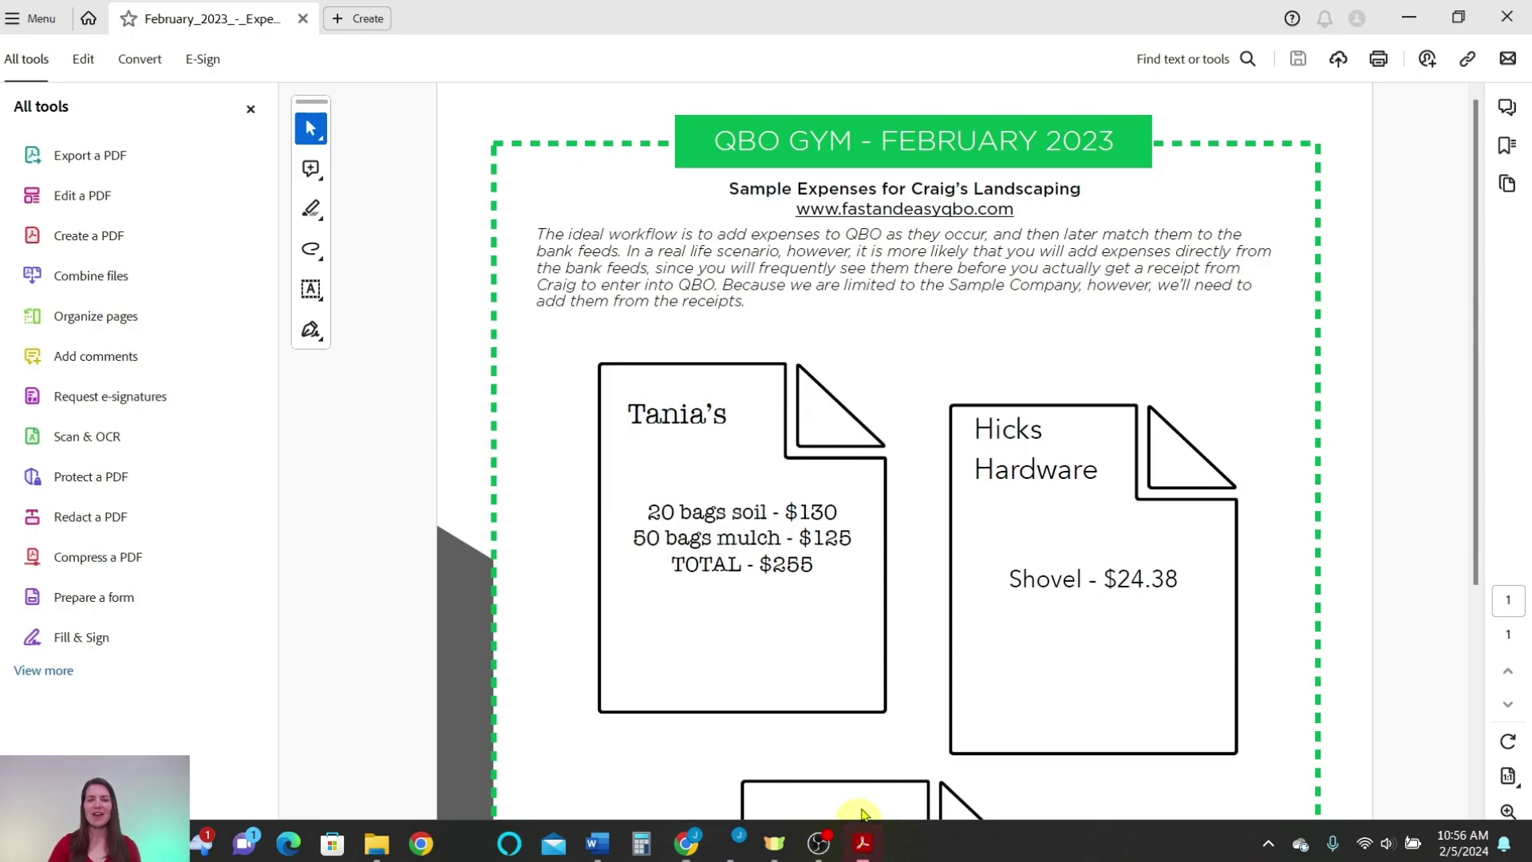
Look over the February 2023 receipts in Chrome, then return to the Freeman Sporting customer page
{"action": "left_click", "coordinate": [1508, 18]}
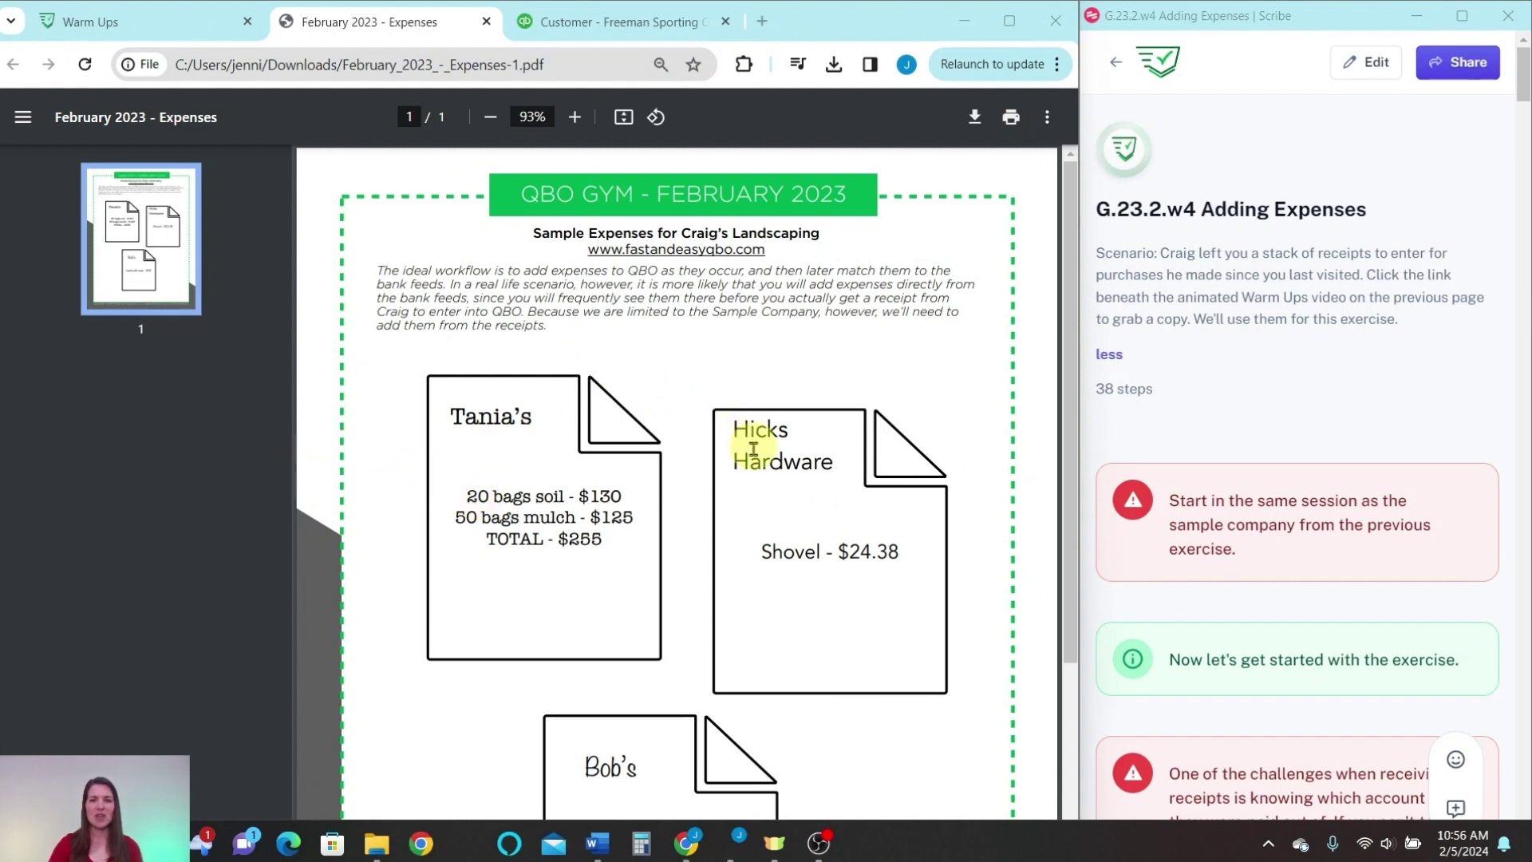
{"action": "scroll", "coordinate": [735, 431], "scroll_direction": "down", "scroll_amount": 4}
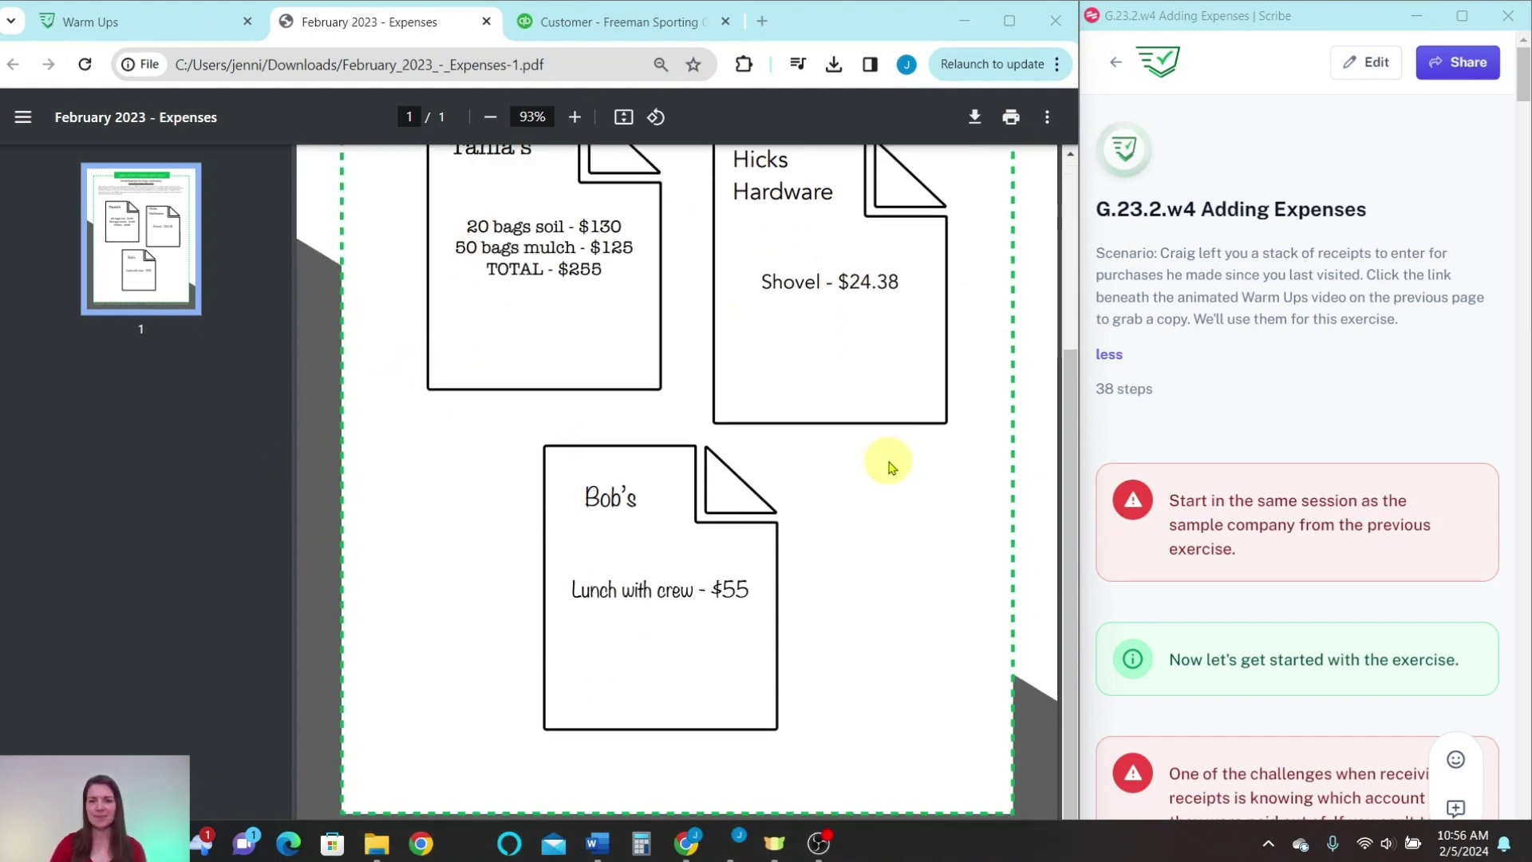
{"action": "scroll", "coordinate": [649, 342], "scroll_direction": "up", "scroll_amount": 5}
{"action": "left_click", "coordinate": [582, 23]}
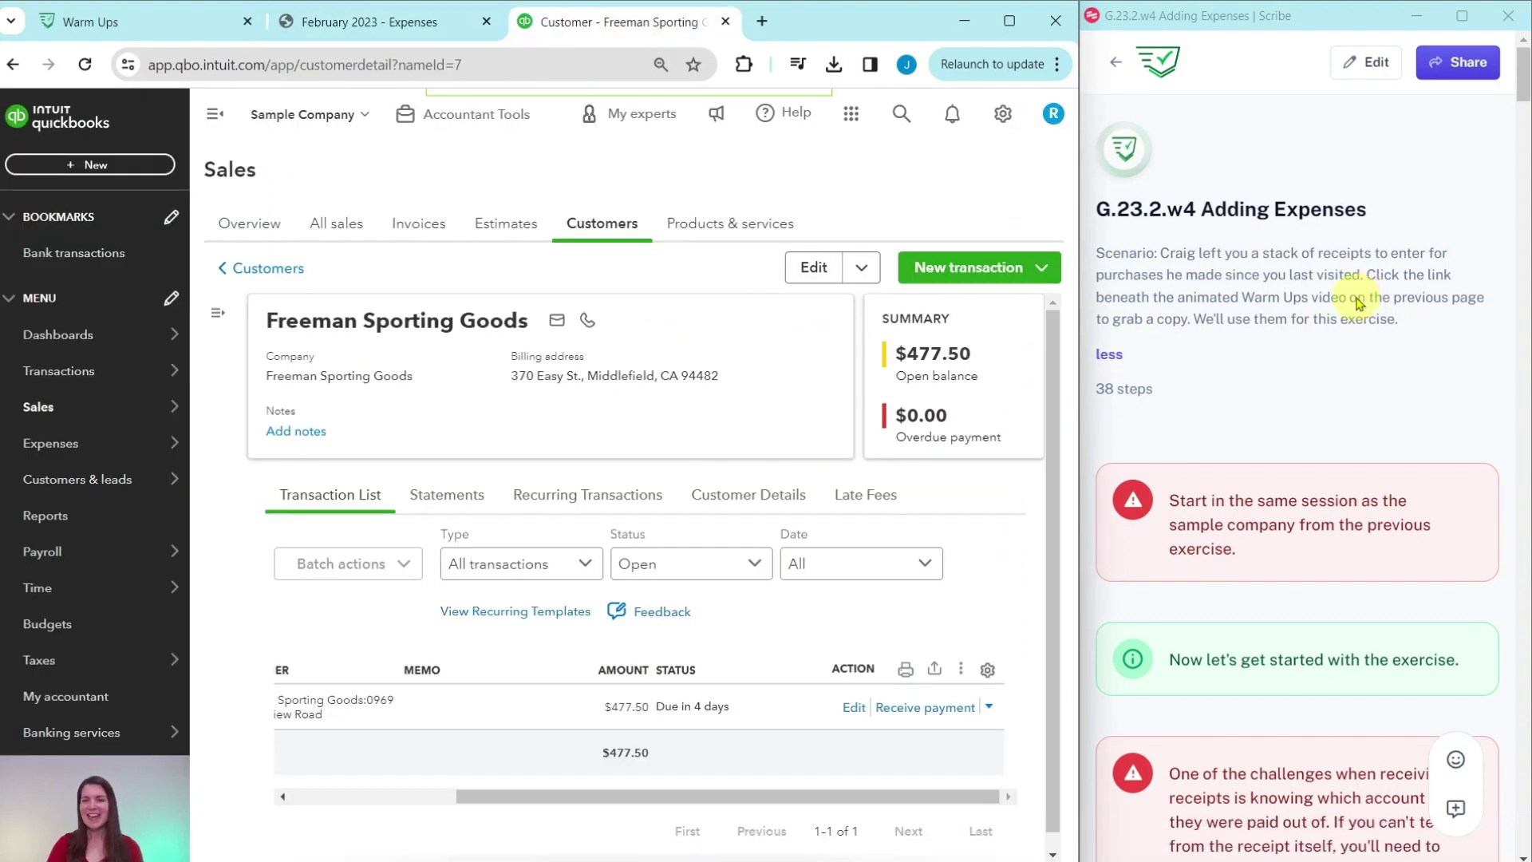
Read the guide's notes on paying from Checking, then bring the February 2023 receipts PDF back up
{"action": "scroll", "coordinate": [1320, 320], "scroll_direction": "down", "scroll_amount": 3}
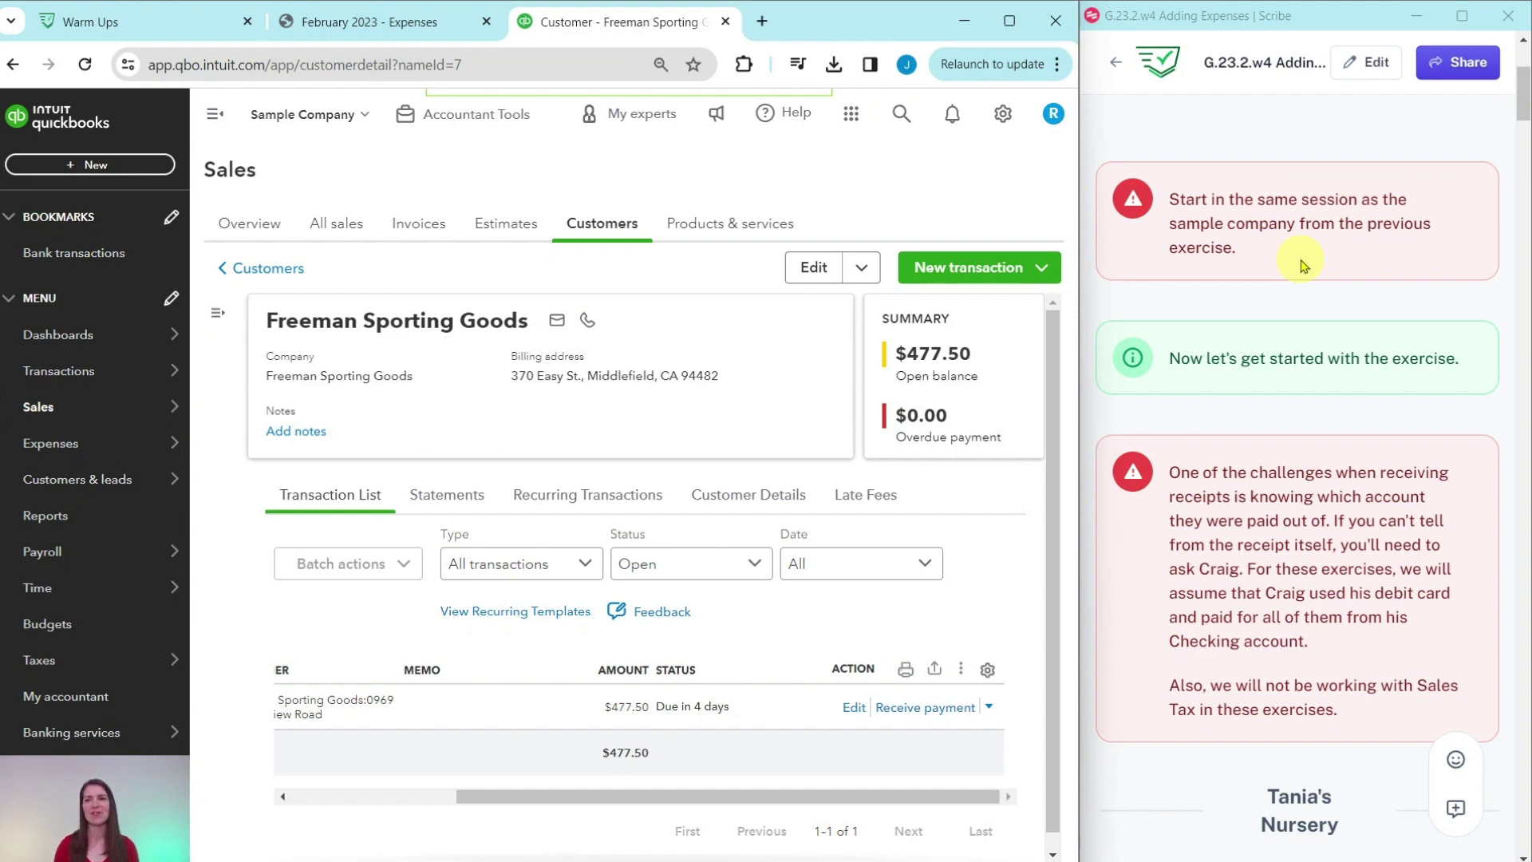
{"action": "scroll", "coordinate": [1316, 266], "scroll_direction": "down", "scroll_amount": 3}
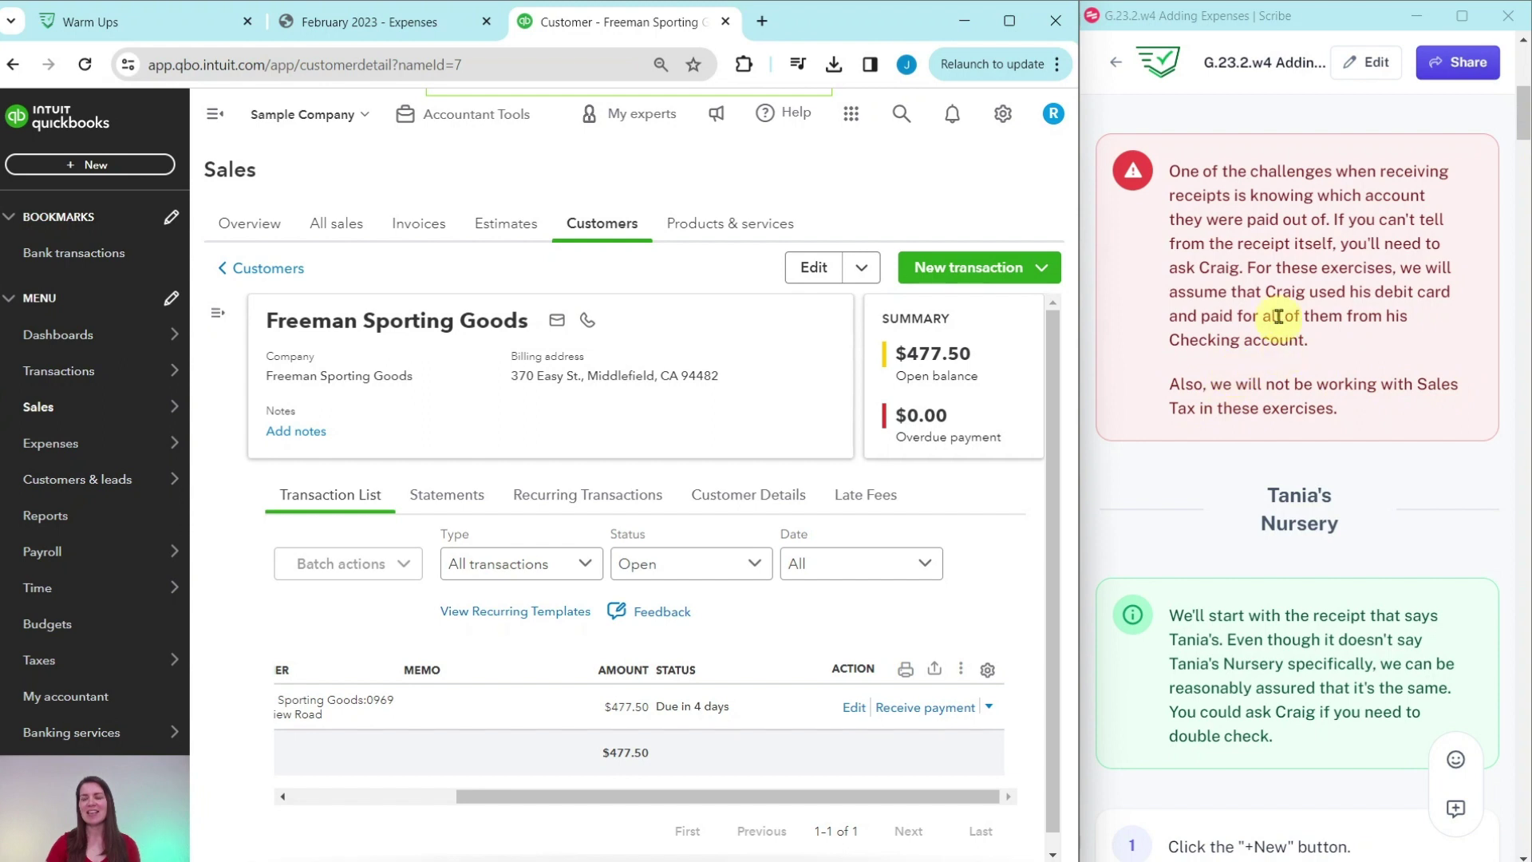
{"action": "scroll", "coordinate": [1277, 280], "scroll_direction": "down", "scroll_amount": 2}
{"action": "scroll", "coordinate": [1277, 279], "scroll_direction": "down", "scroll_amount": 4}
{"action": "scroll", "coordinate": [1279, 280], "scroll_direction": "up", "scroll_amount": 2}
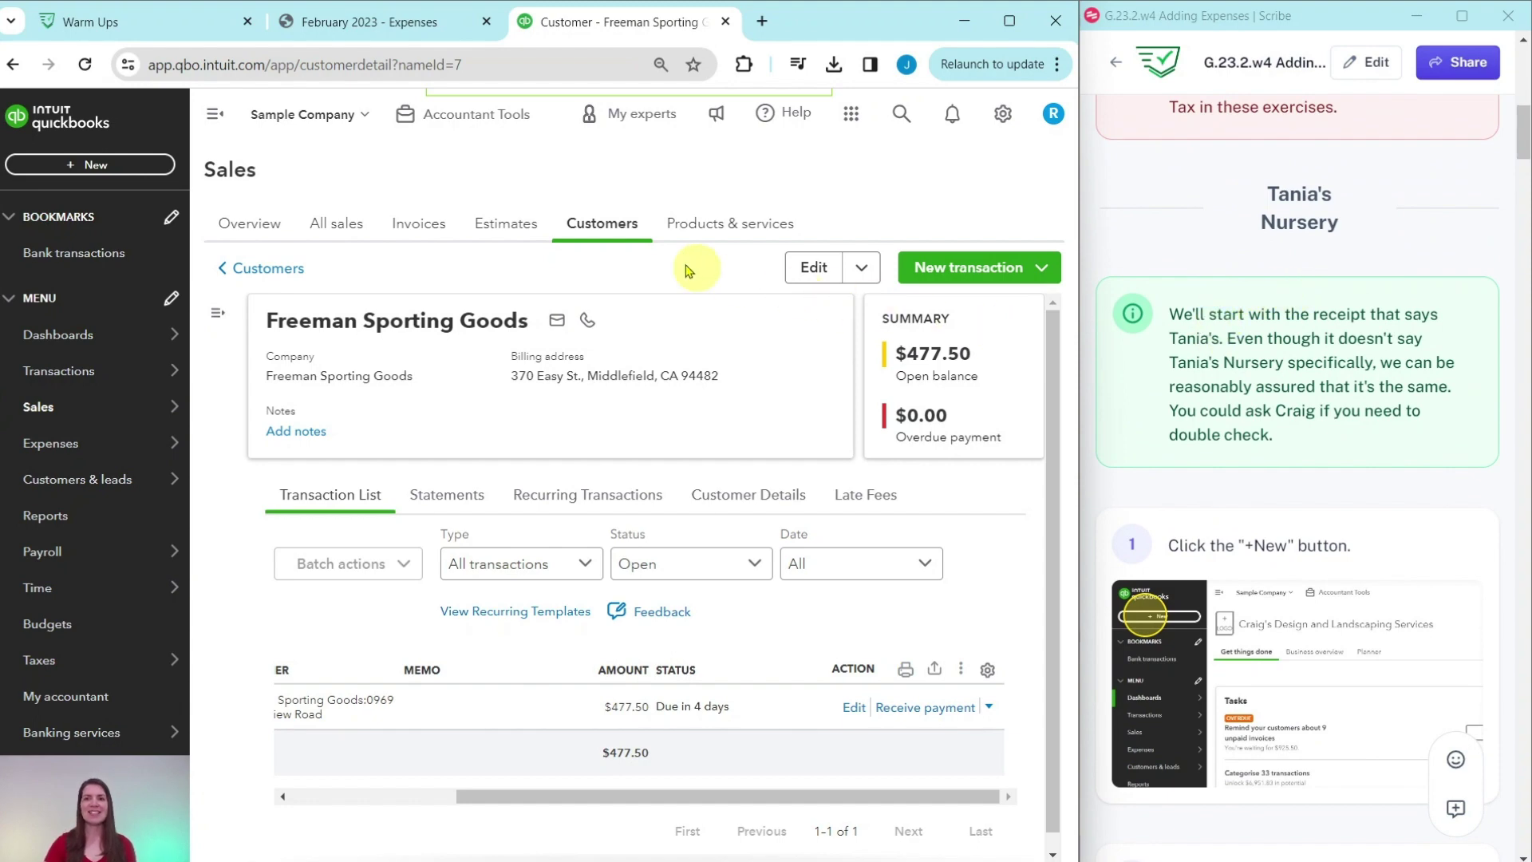
{"action": "left_click", "coordinate": [378, 37]}
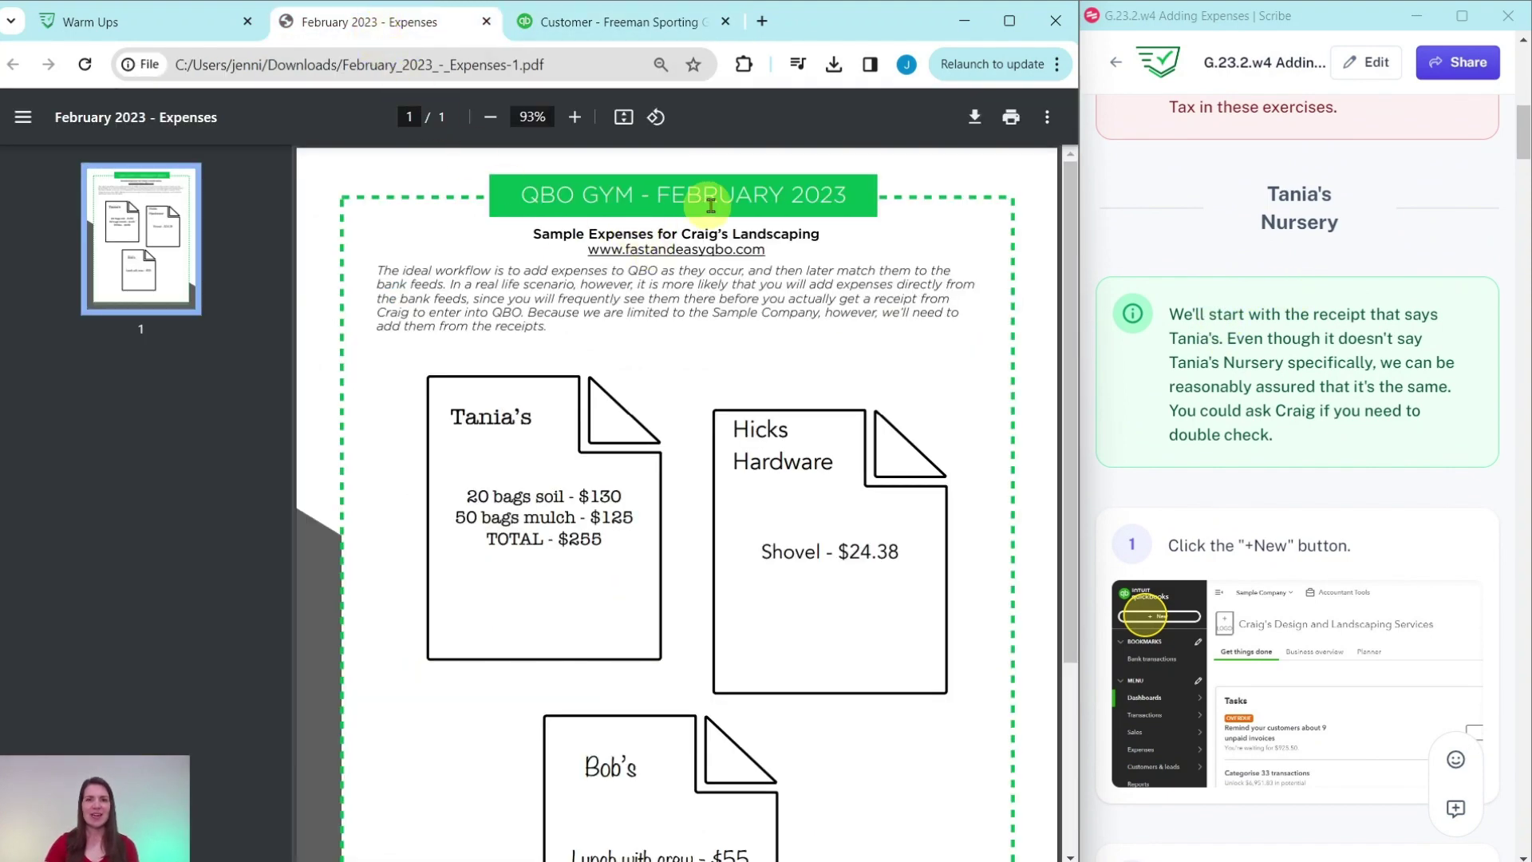
Check Tania's $255, Hicks Hardware $24.38 and Bob's $55 receipts, then return to the customer page
{"action": "scroll", "coordinate": [595, 308], "scroll_direction": "down", "scroll_amount": 2}
{"action": "scroll", "coordinate": [594, 307], "scroll_direction": "down", "scroll_amount": 2}
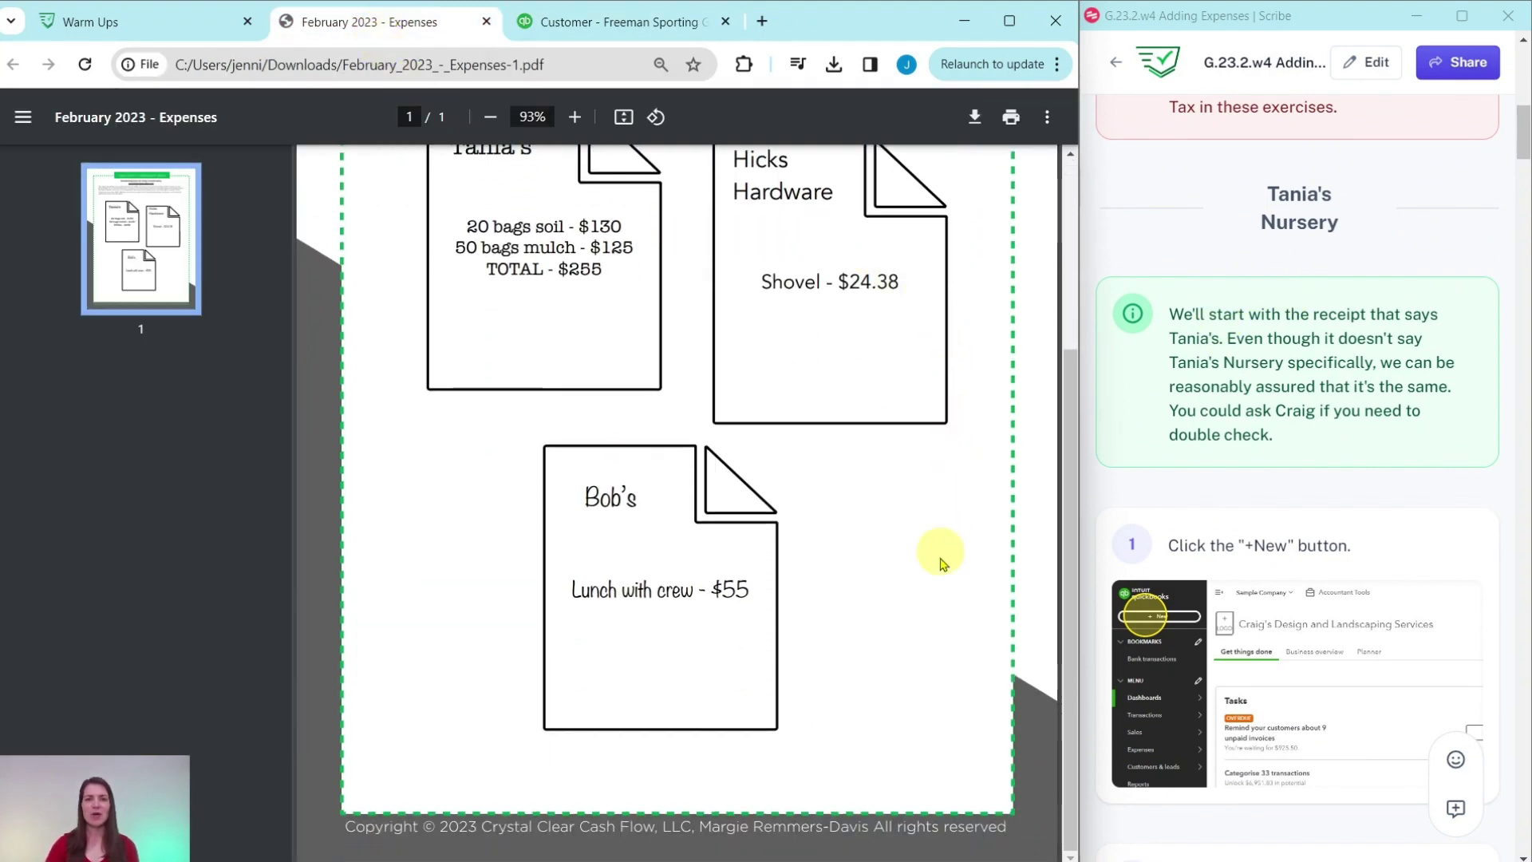
{"action": "scroll", "coordinate": [638, 598], "scroll_direction": "up", "scroll_amount": 1}
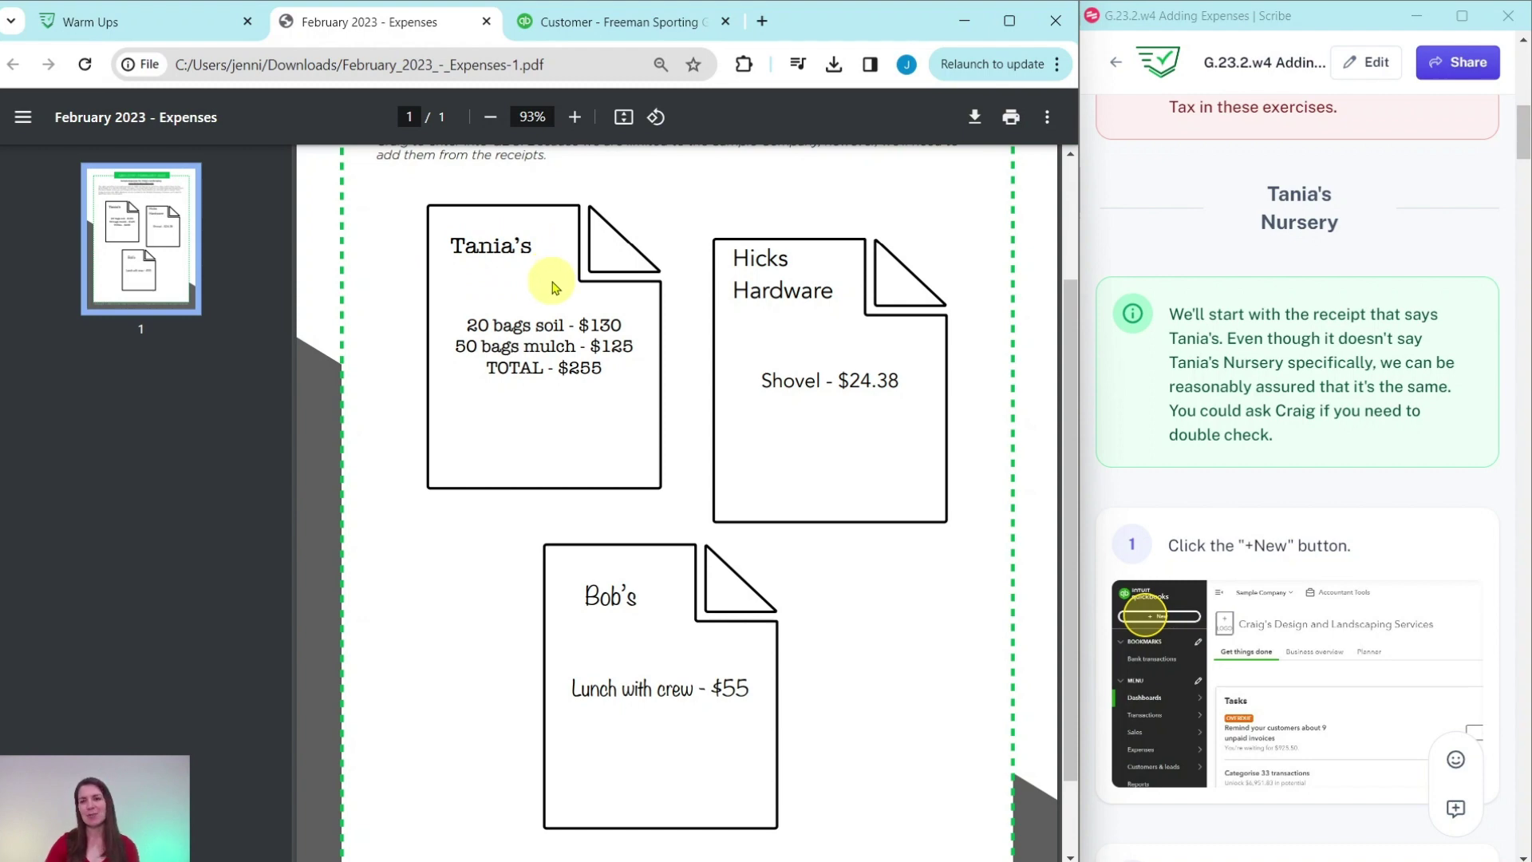
{"action": "scroll", "coordinate": [1292, 485], "scroll_direction": "down", "scroll_amount": 5}
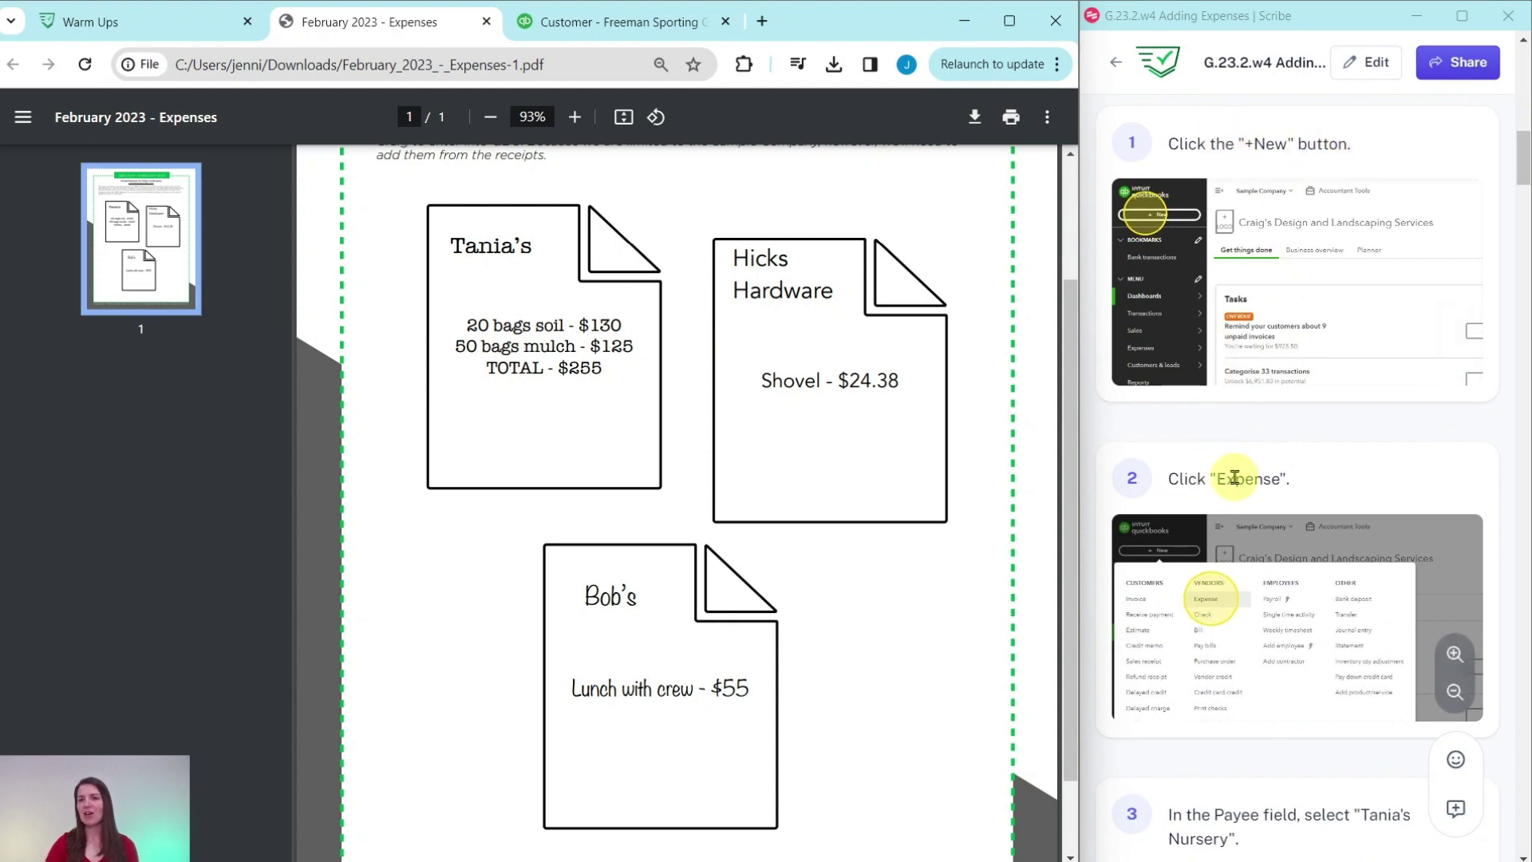
{"action": "left_click", "coordinate": [613, 24]}
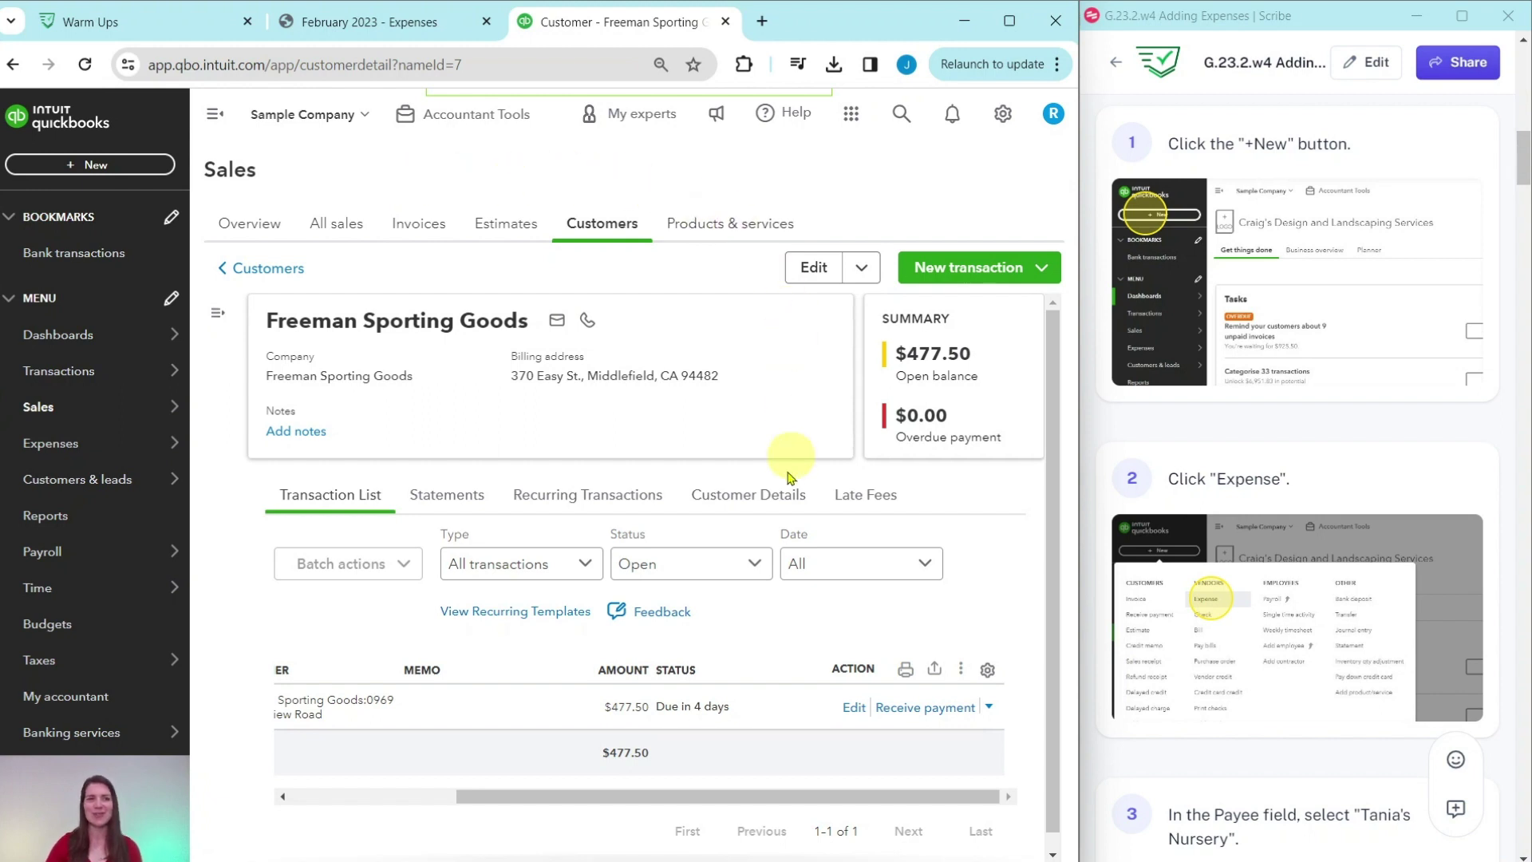
Start a new expense and choose Tania's Nursery (Vendor) as the payee
{"action": "left_click", "coordinate": [88, 167]}
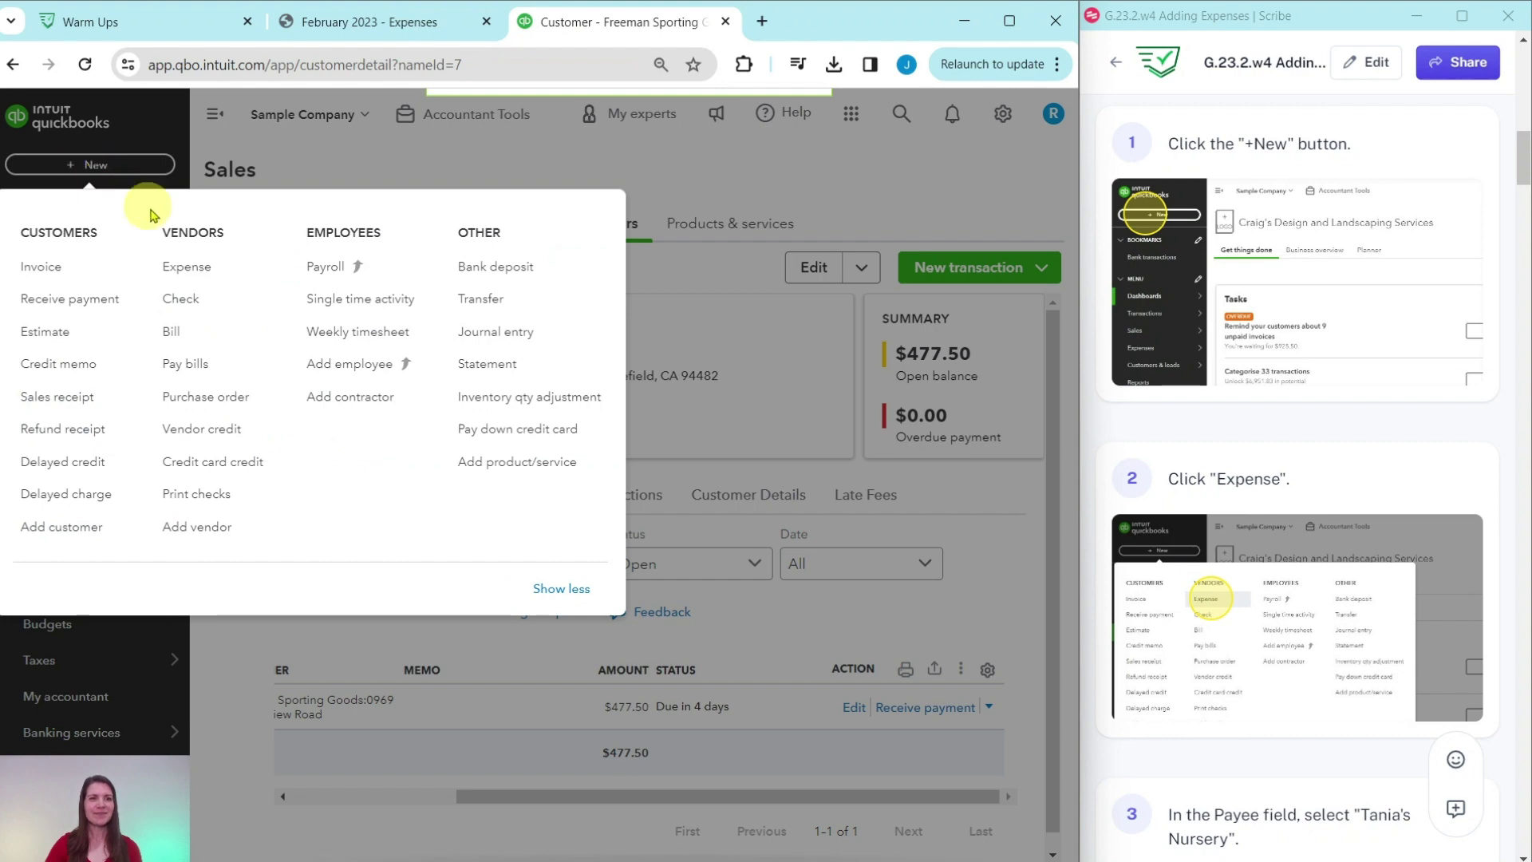
{"action": "left_click", "coordinate": [192, 273]}
{"action": "scroll", "coordinate": [1437, 591], "scroll_direction": "down", "scroll_amount": 4}
{"action": "scroll", "coordinate": [1357, 486], "scroll_direction": "down", "scroll_amount": 1}
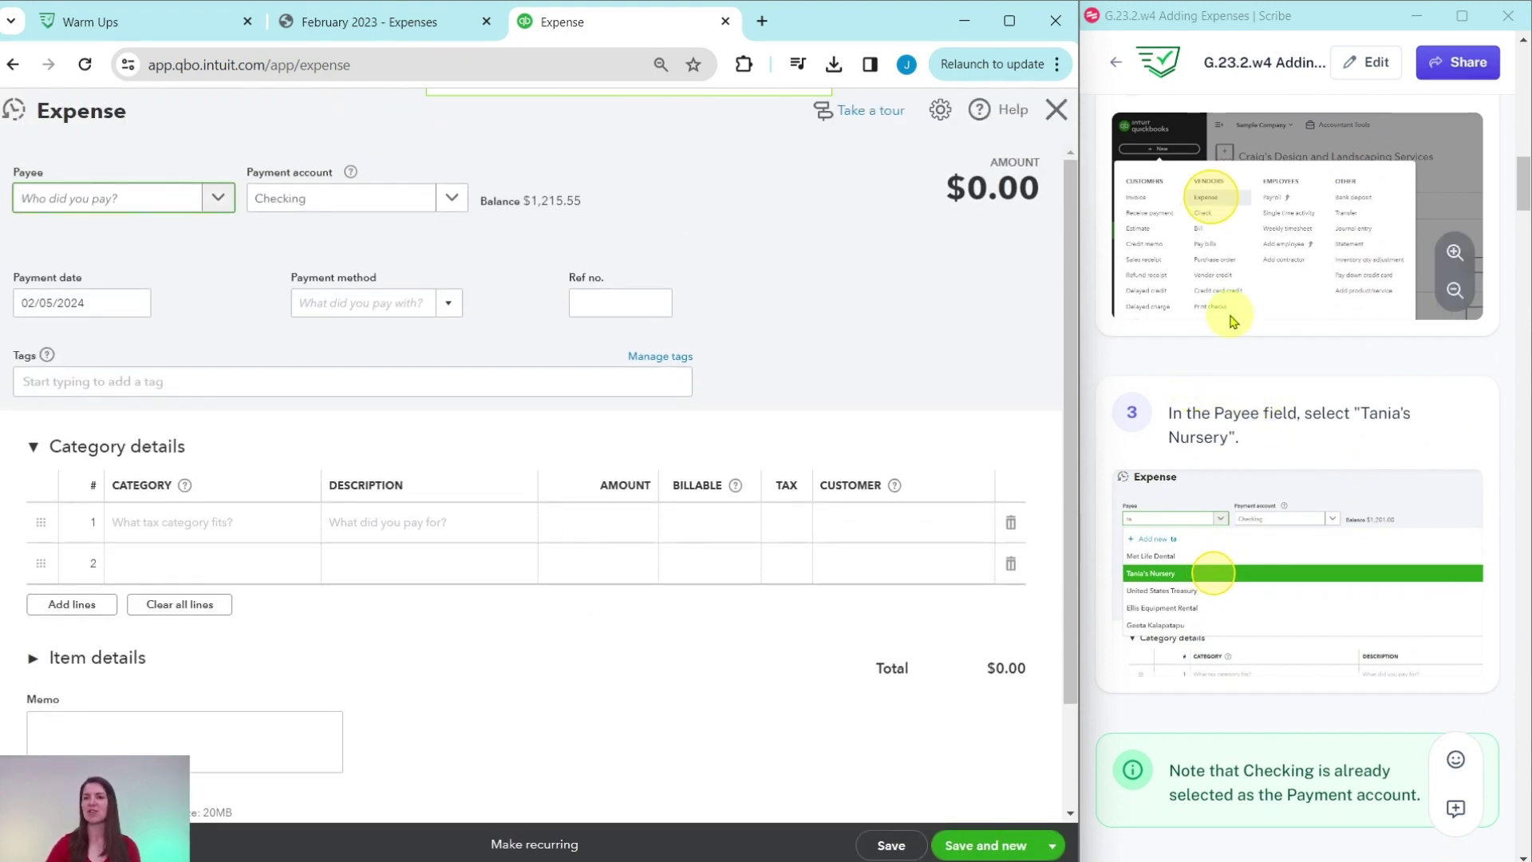
{"action": "scroll", "coordinate": [1232, 321], "scroll_direction": "down", "scroll_amount": 3}
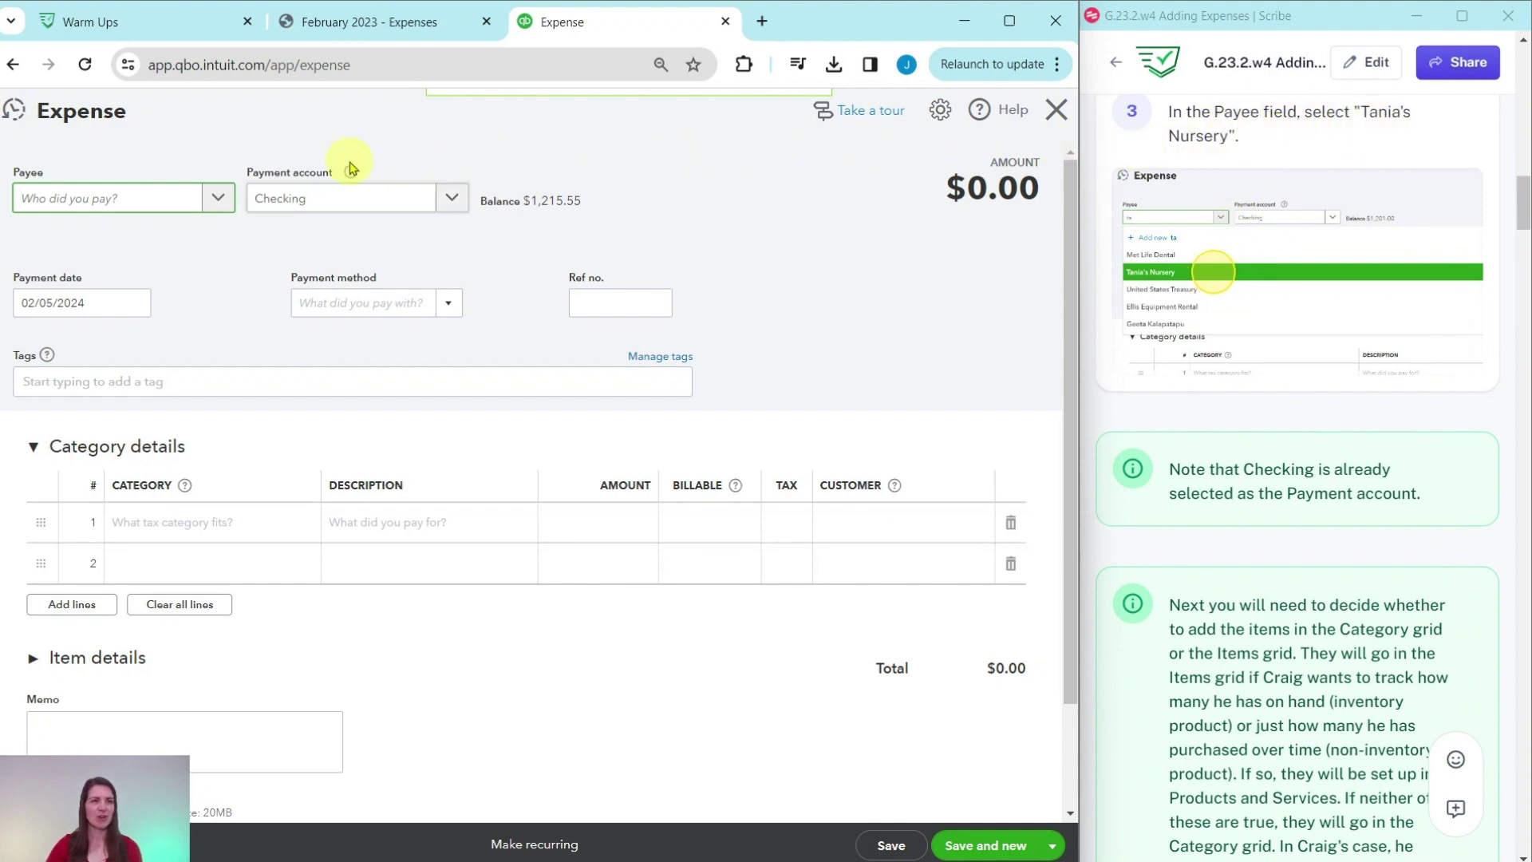
{"action": "left_click", "coordinate": [169, 205]}
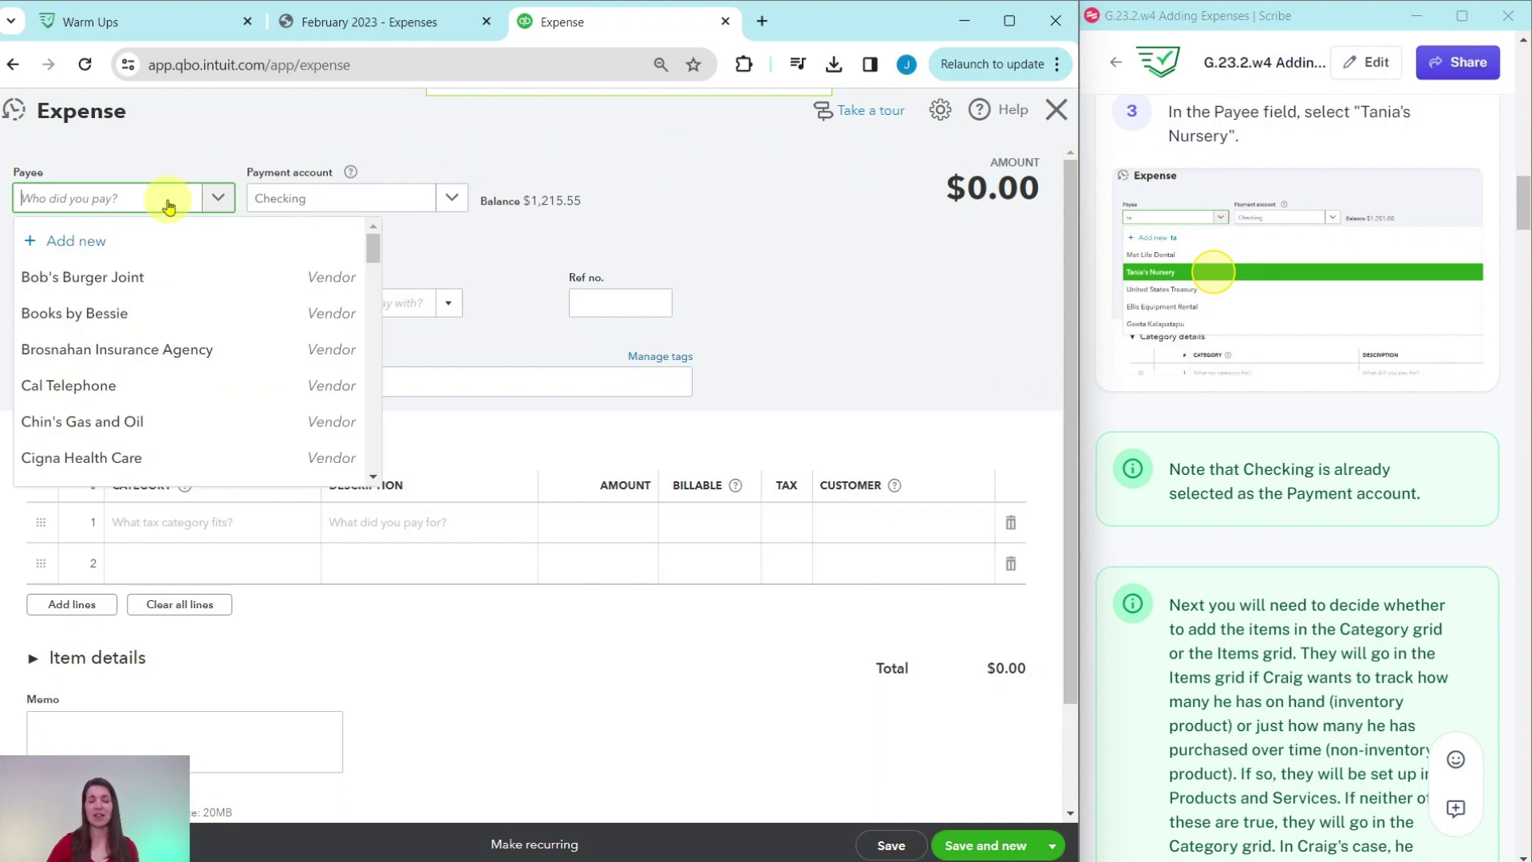
{"action": "type", "text": "tan"}
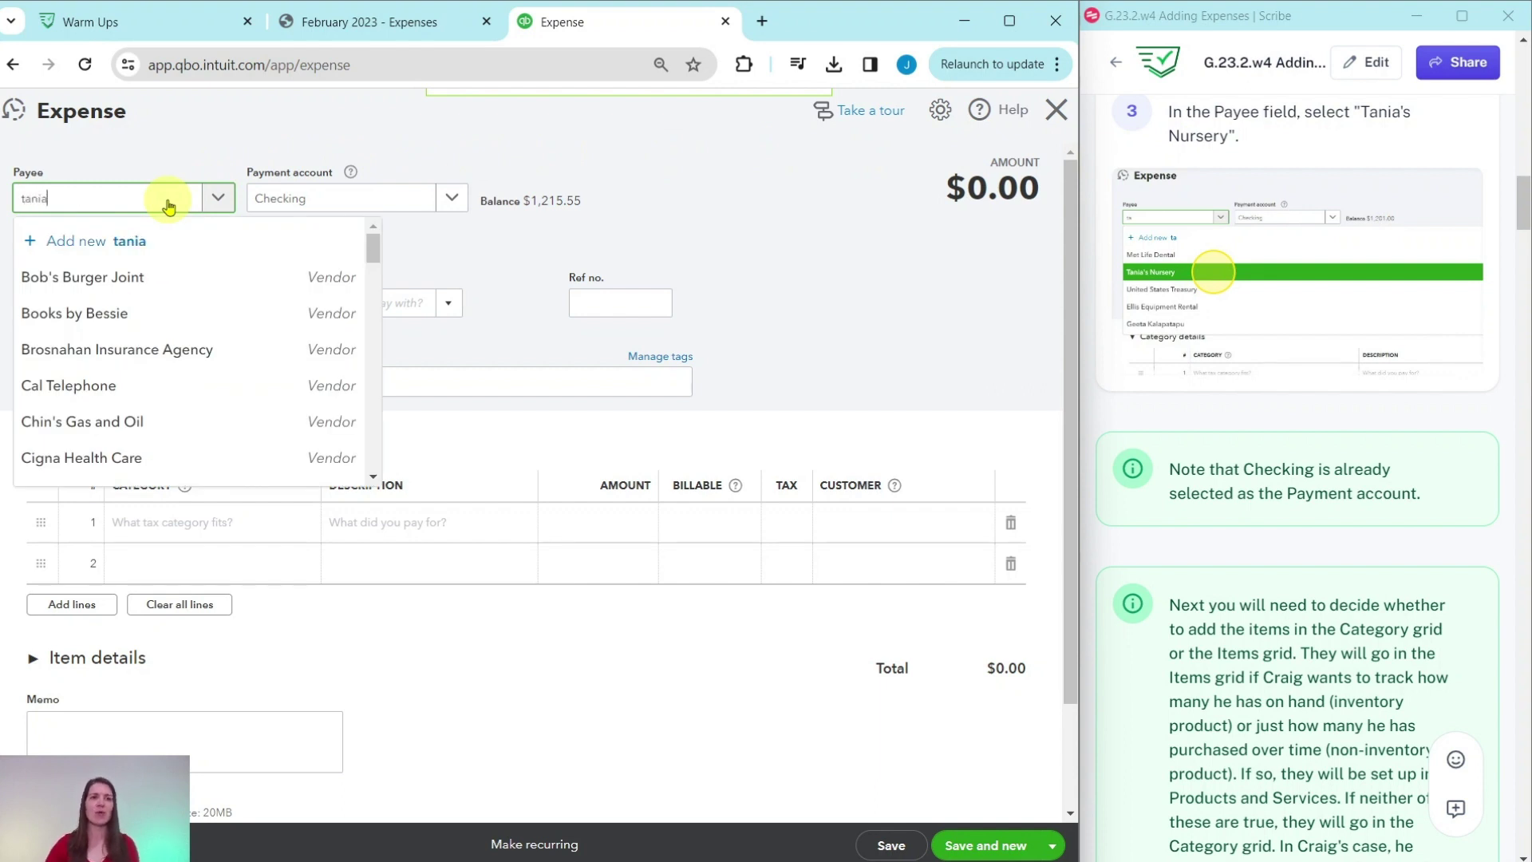
{"action": "type", "text": "ia"}
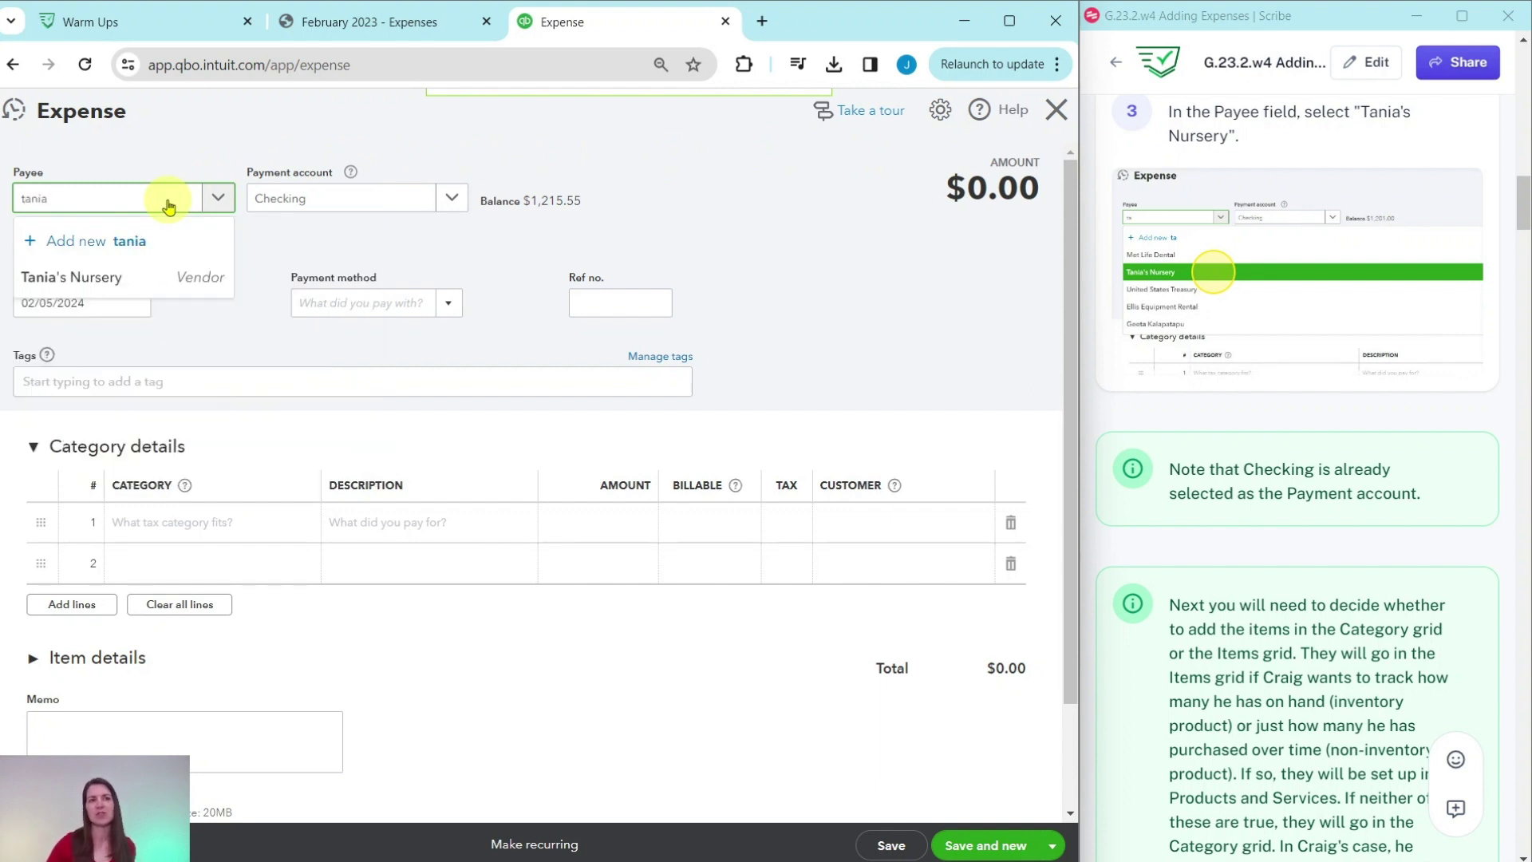
{"action": "left_click", "coordinate": [91, 290]}
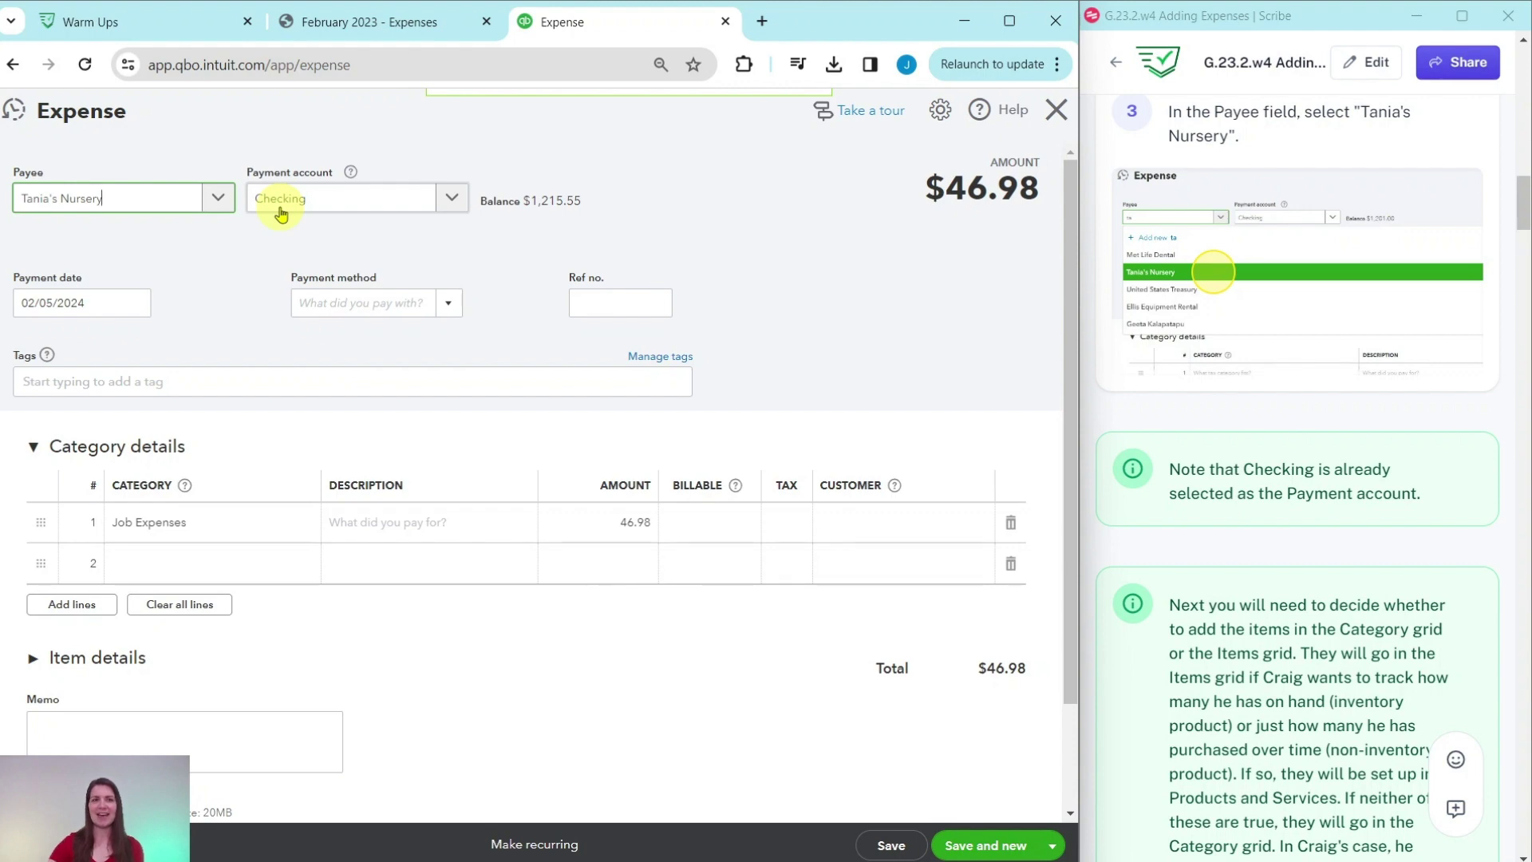
Switch to the receipts PDF to view Tania's soil and mulch receipt
{"action": "scroll", "coordinate": [1217, 491], "scroll_direction": "down", "scroll_amount": 5}
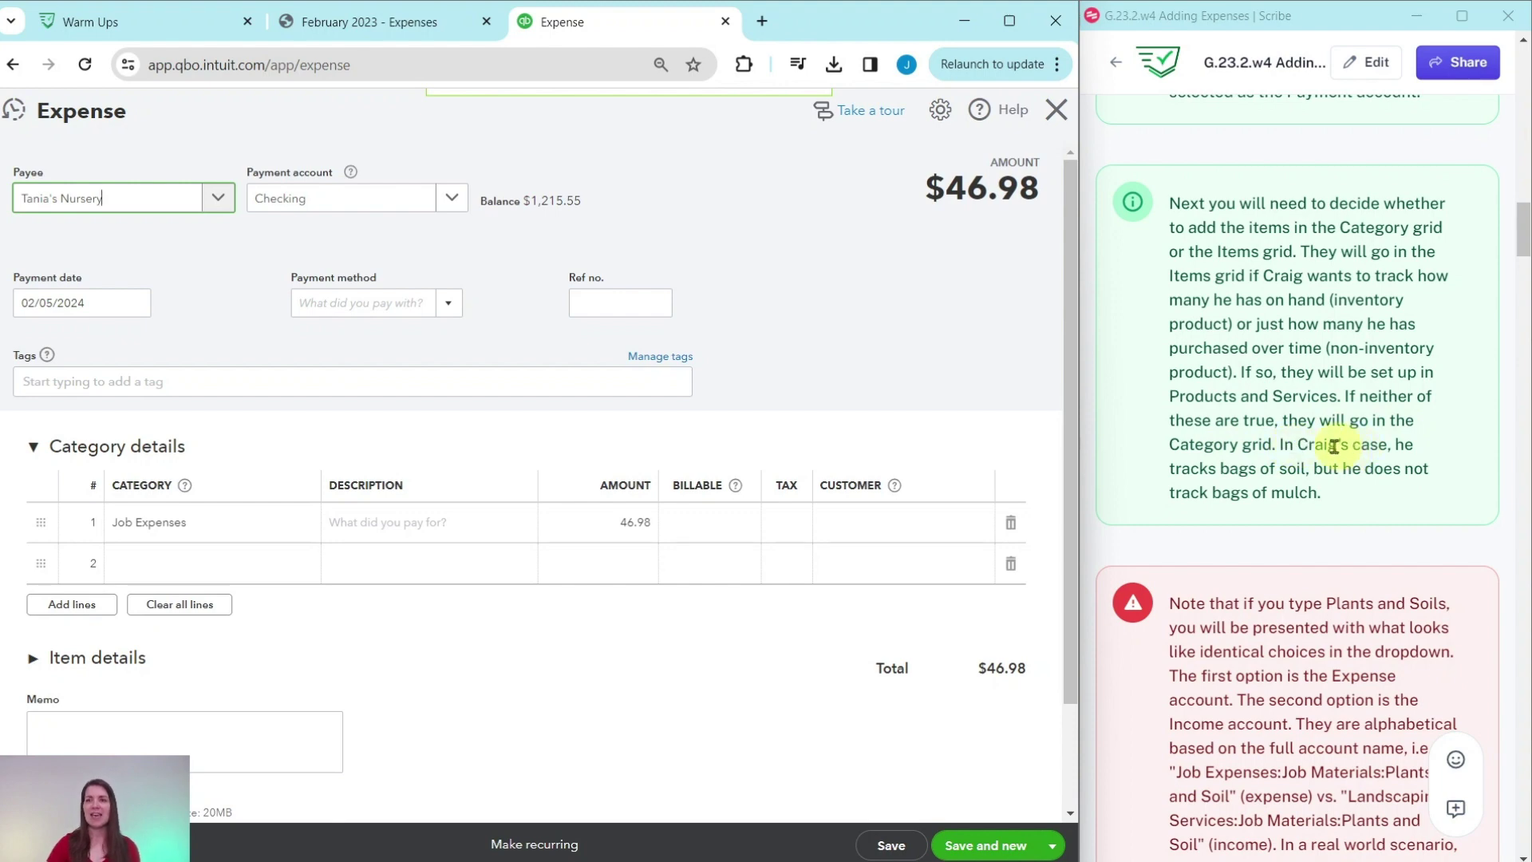
{"action": "left_click", "coordinate": [367, 21]}
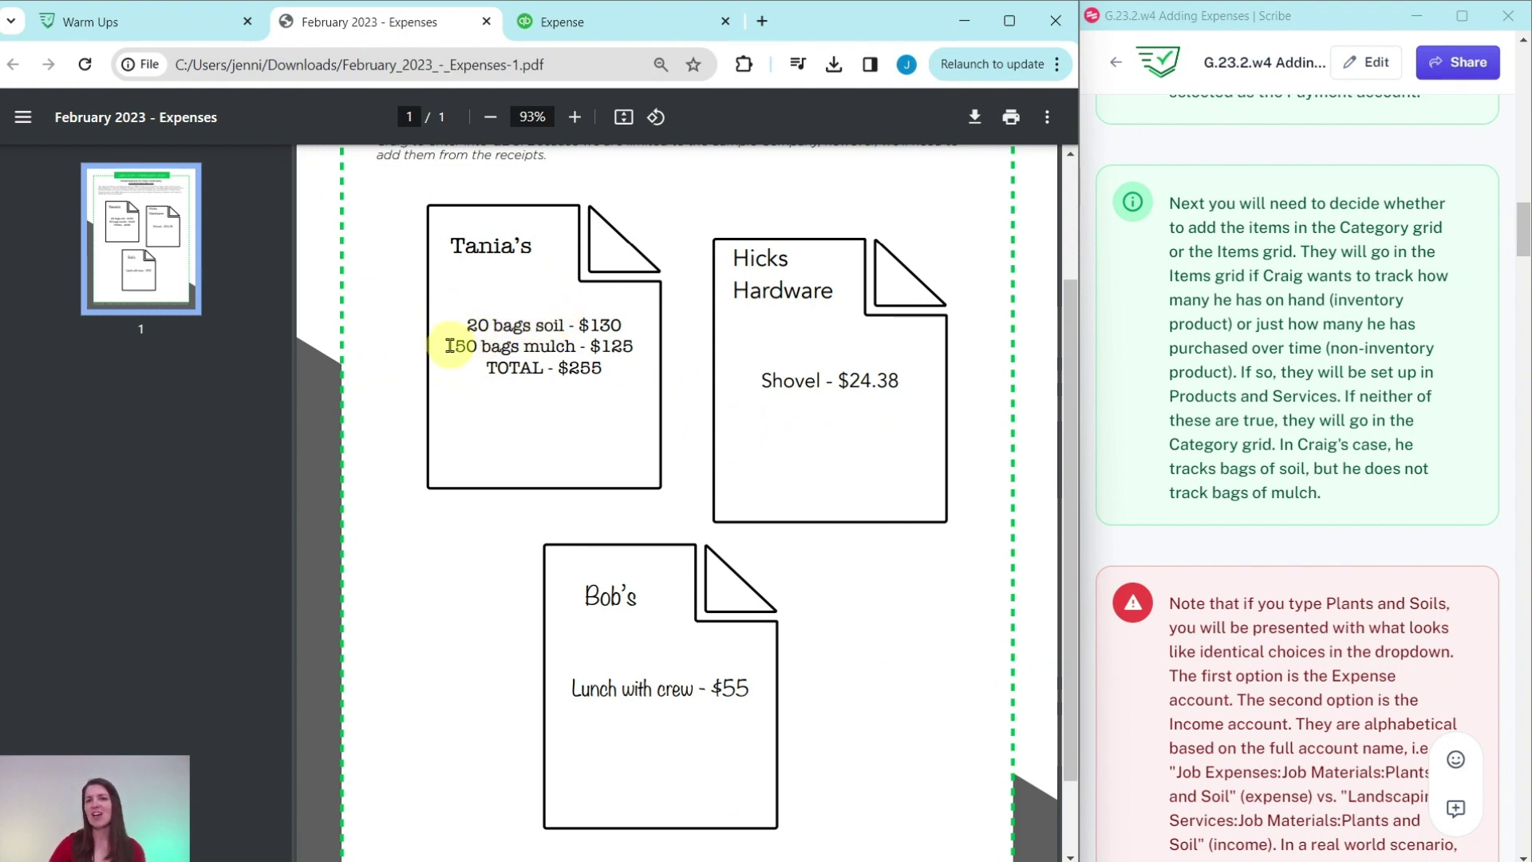
Return to the Tania's Nursery expense form
{"action": "left_click", "coordinate": [675, 27]}
{"action": "scroll", "coordinate": [1221, 391], "scroll_direction": "down", "scroll_amount": 5}
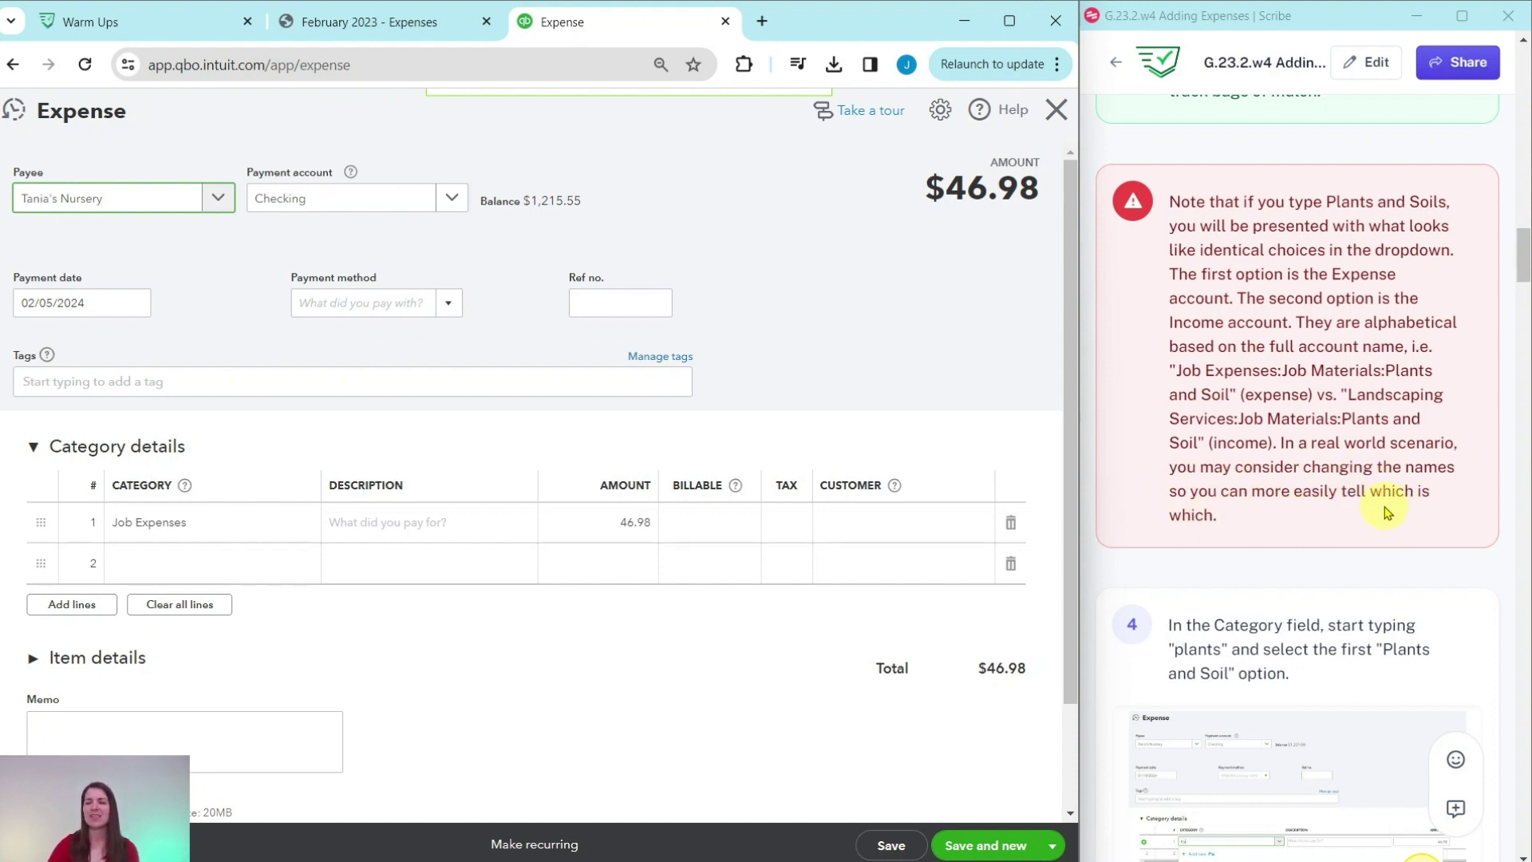
Replace the first line's Job Expenses category with Job Materials Plants and Soil
{"action": "scroll", "coordinate": [1388, 513], "scroll_direction": "down", "scroll_amount": 5}
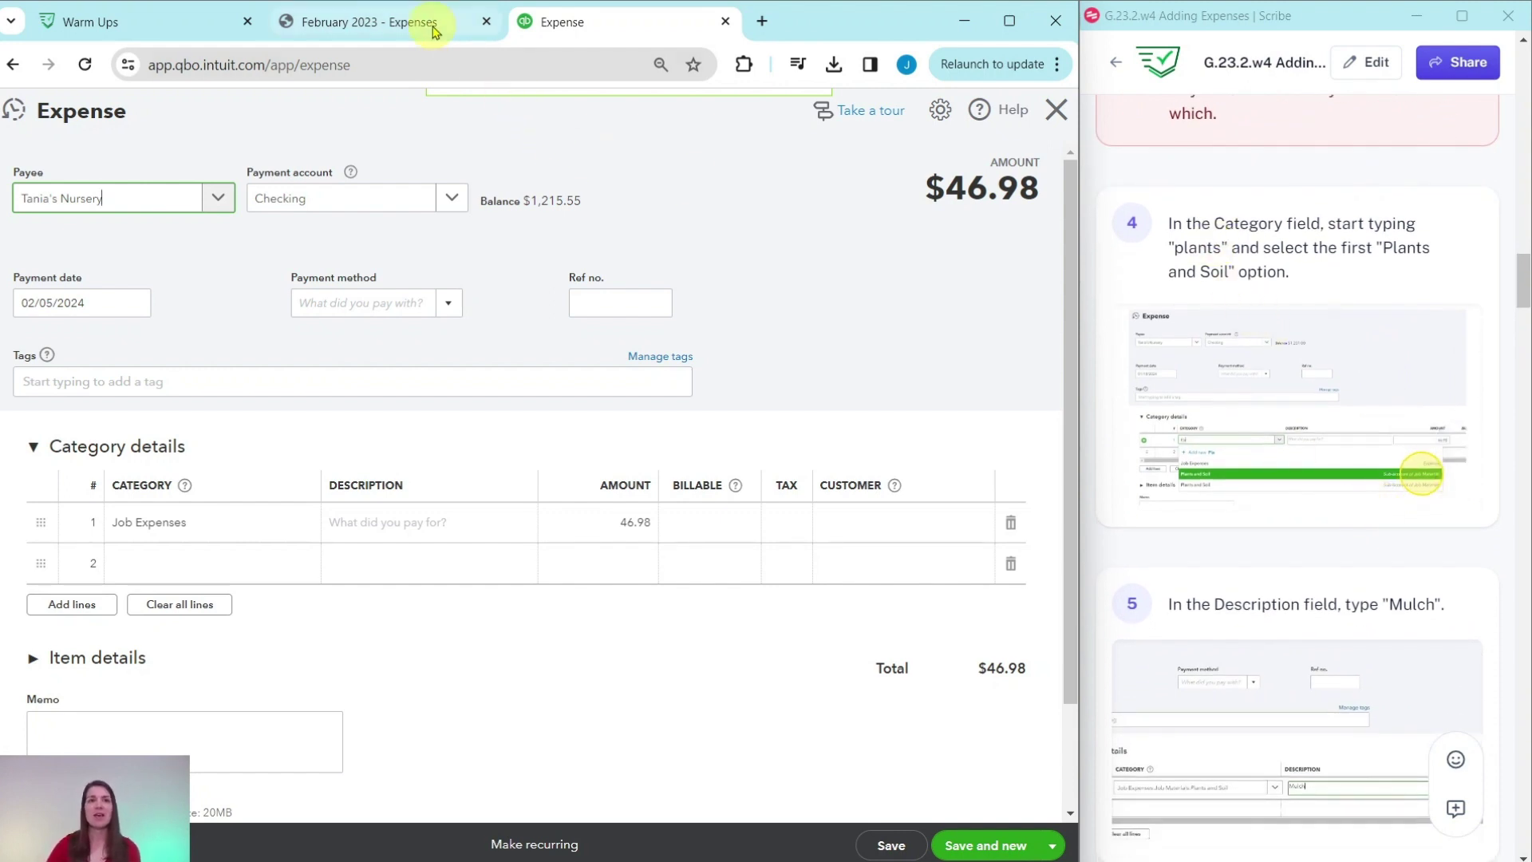
{"action": "left_click", "coordinate": [375, 22]}
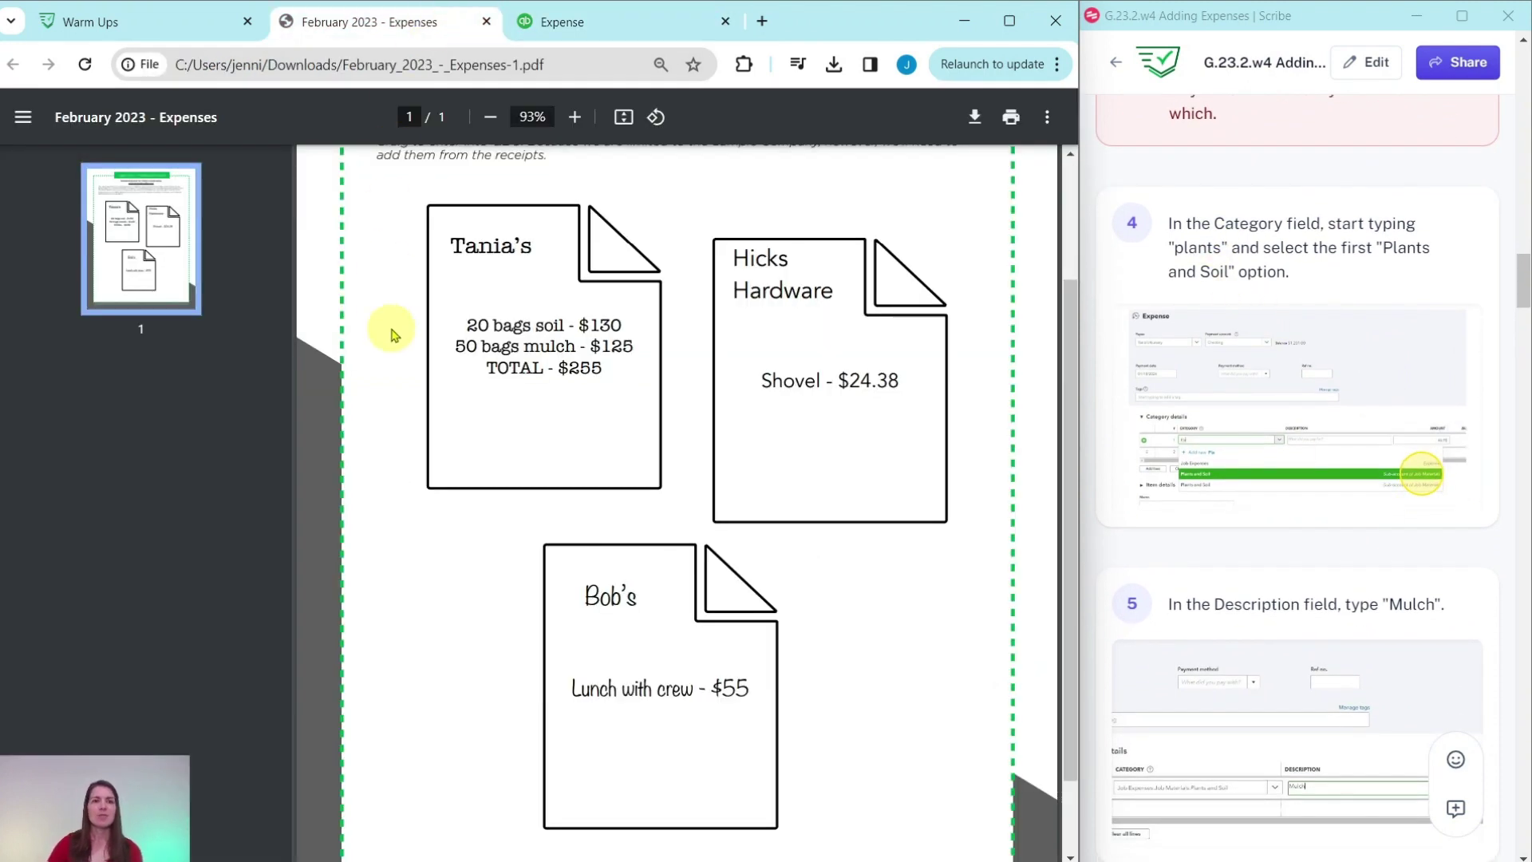
{"action": "left_click", "coordinate": [662, 23]}
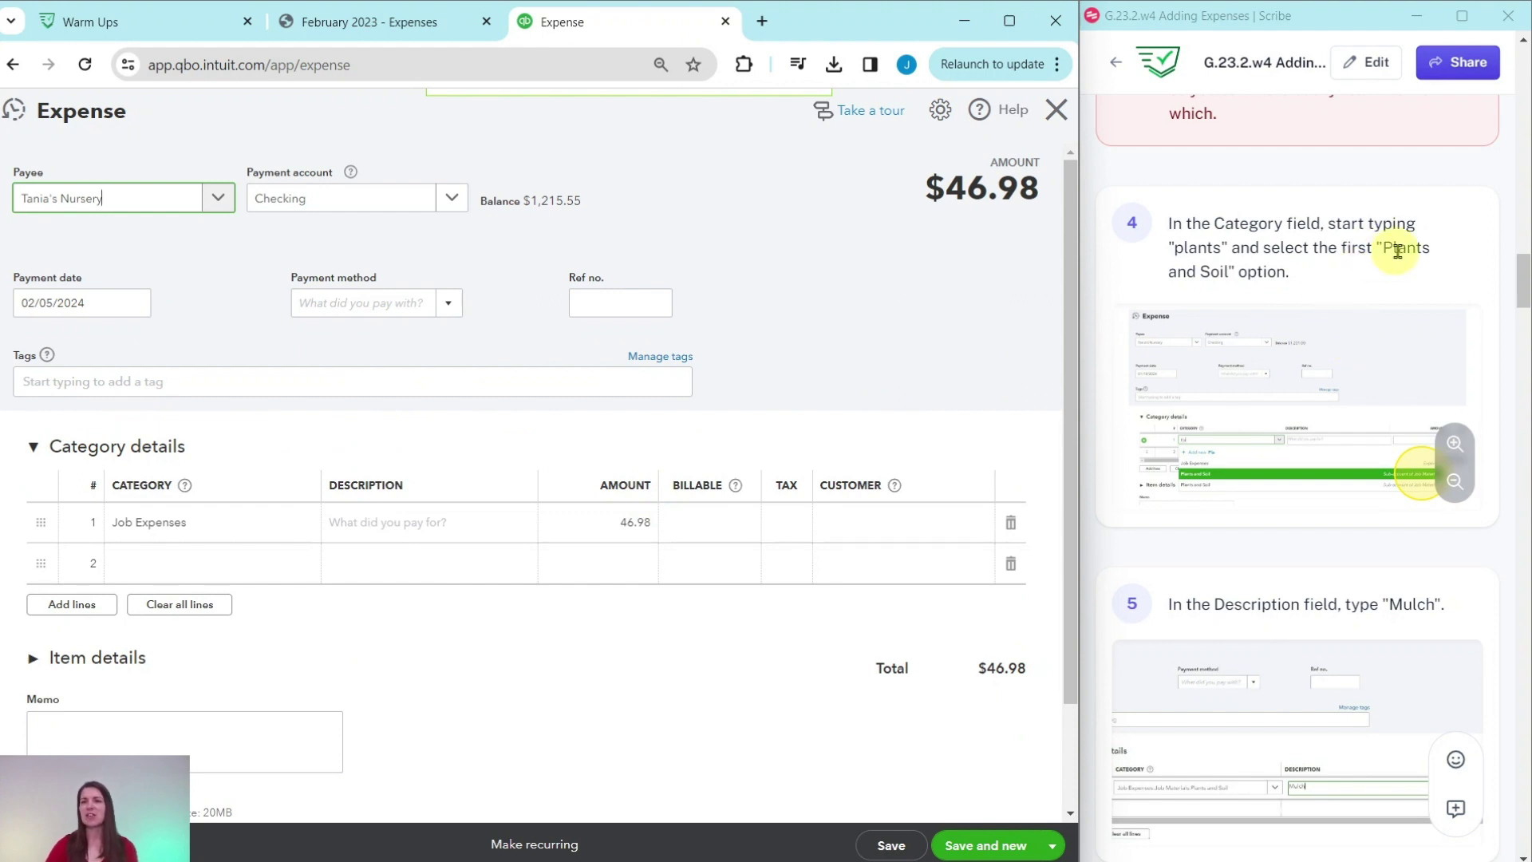
{"action": "left_click", "coordinate": [196, 532]}
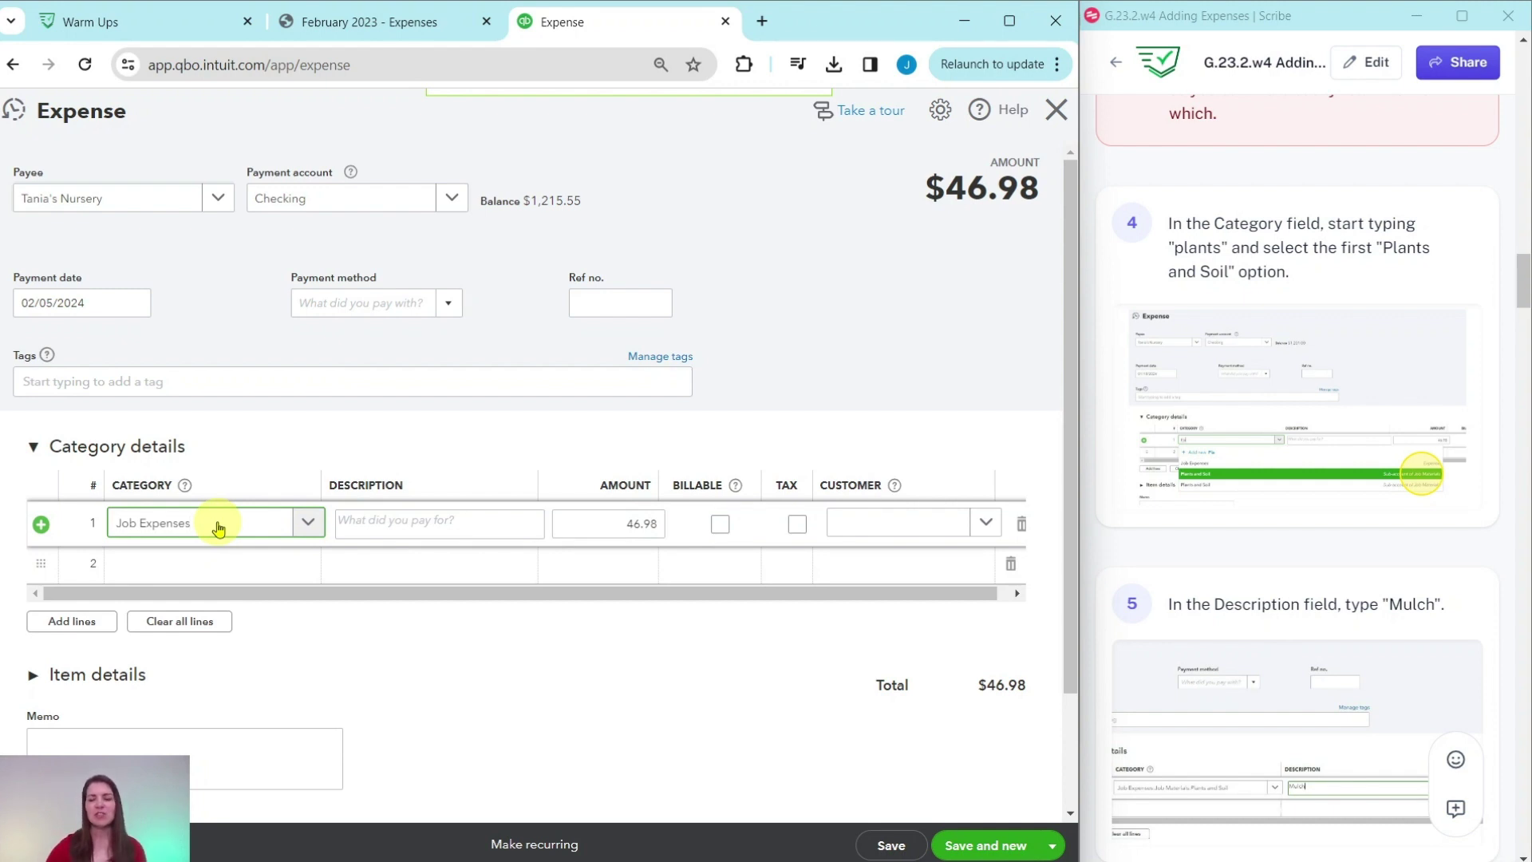
{"action": "left_click", "coordinate": [154, 522]}
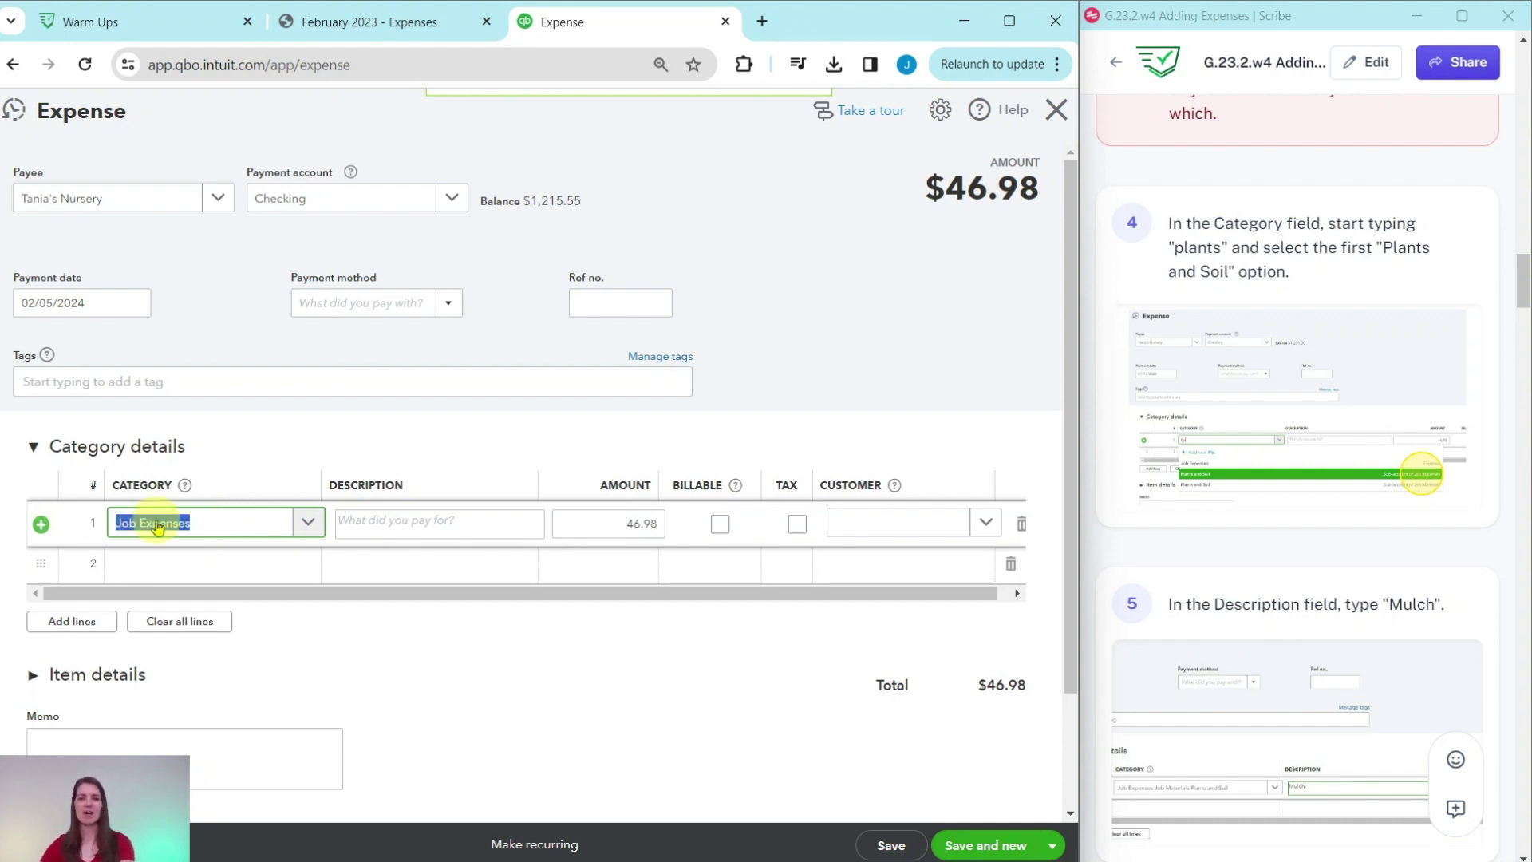
{"action": "key", "text": "BackSpace"}
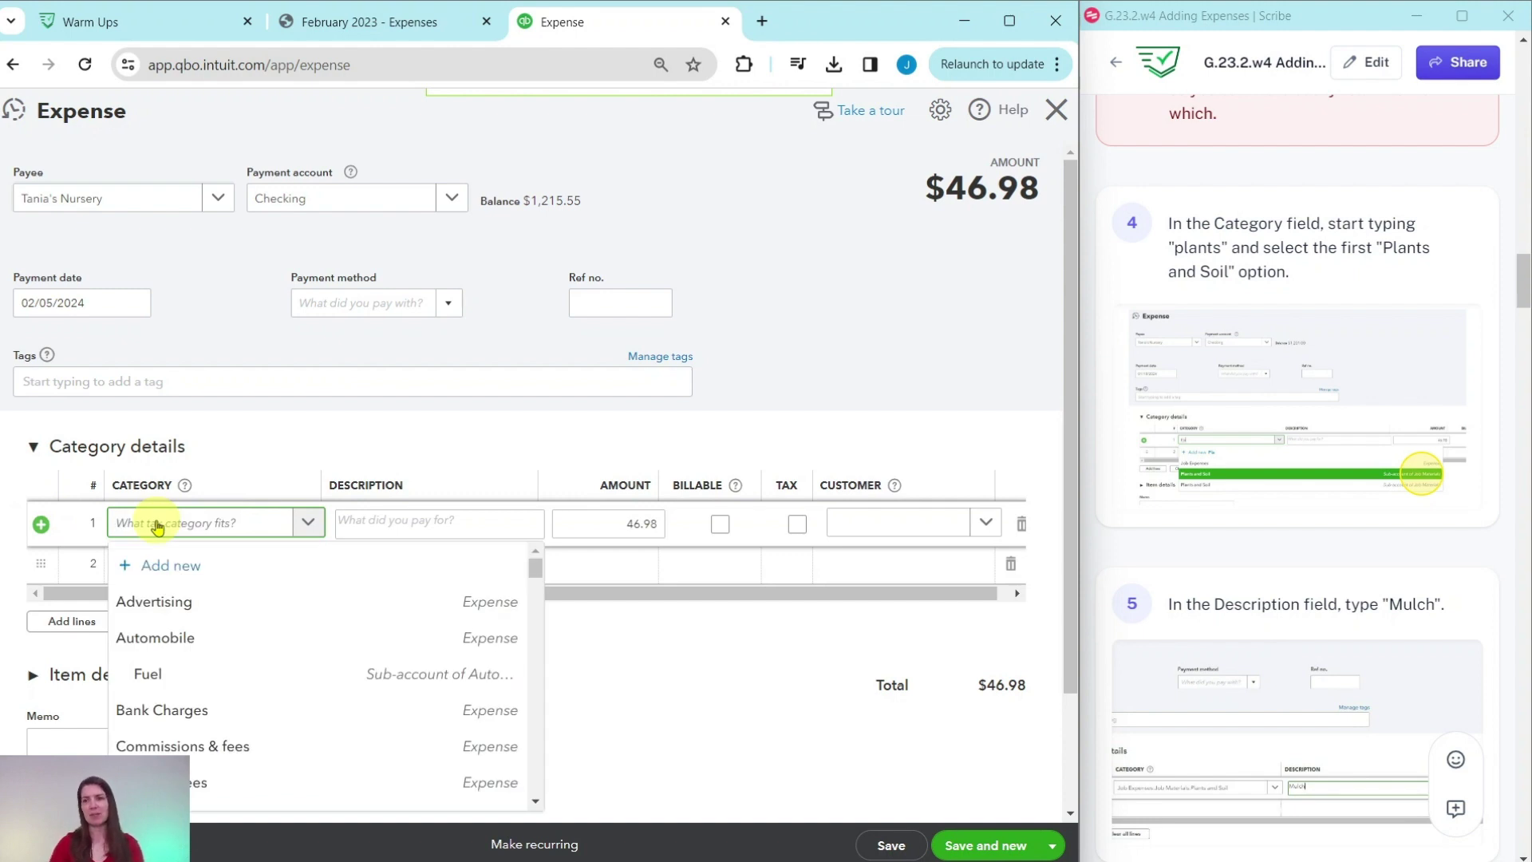
{"action": "type", "text": "plants"}
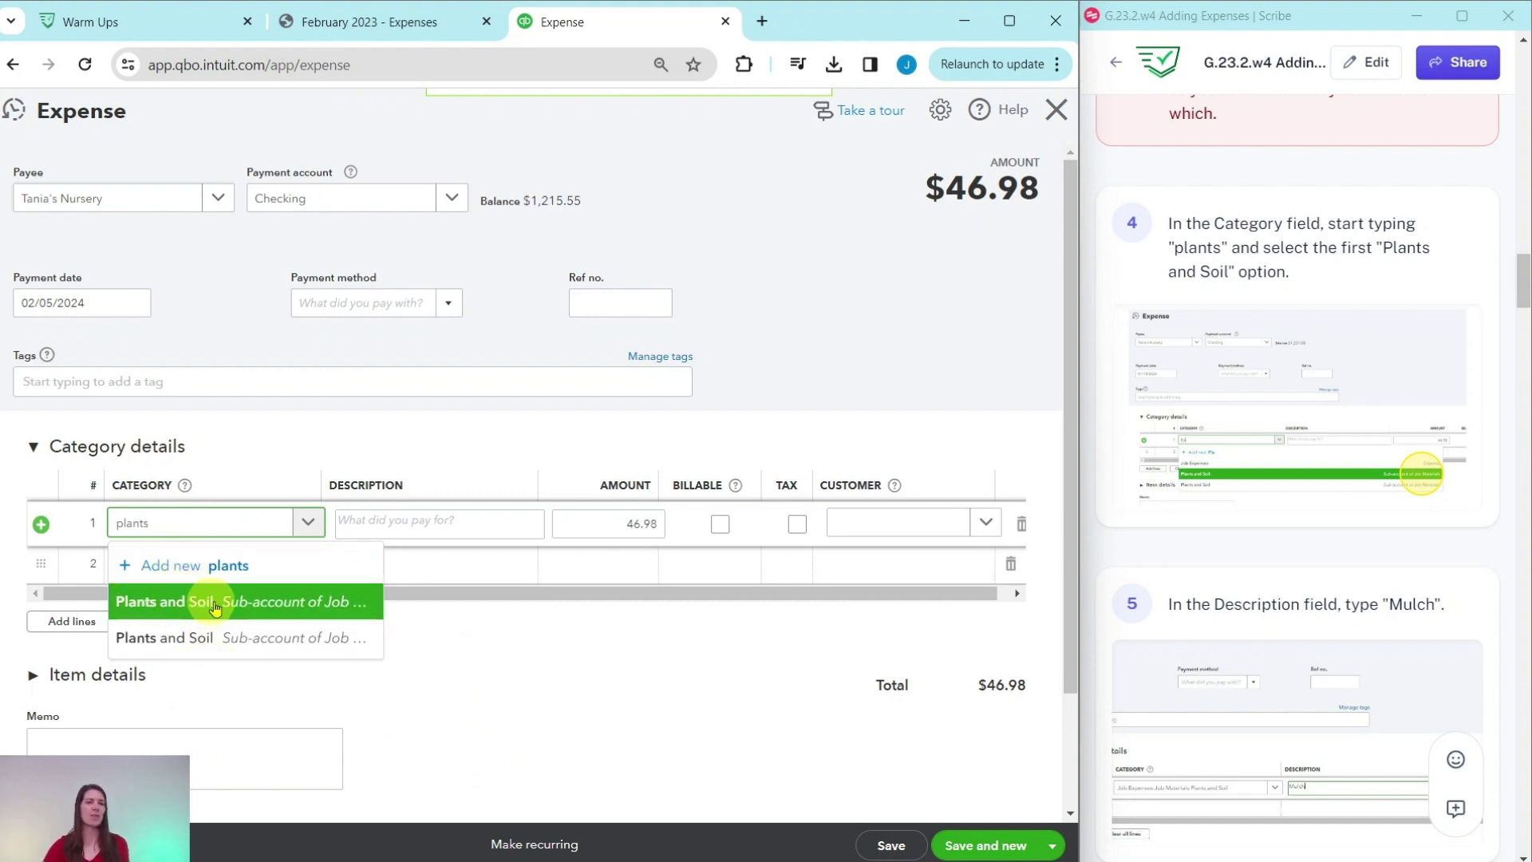
{"action": "left_click", "coordinate": [189, 610]}
Give the line description Mulch and amount 125.00
{"action": "scroll", "coordinate": [1292, 575], "scroll_direction": "down", "scroll_amount": 5}
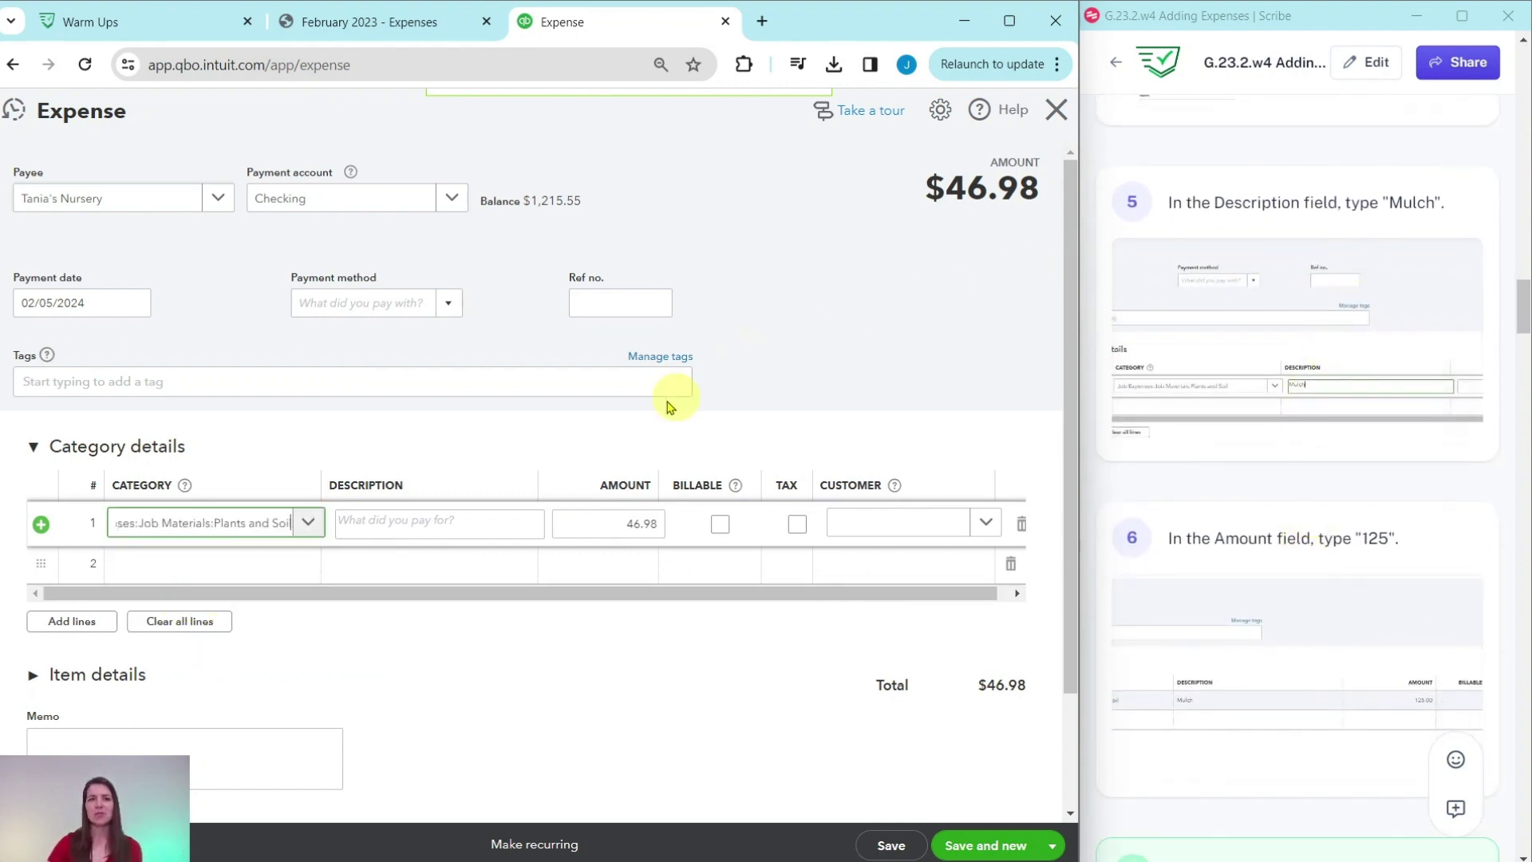
{"action": "left_click", "coordinate": [423, 517]}
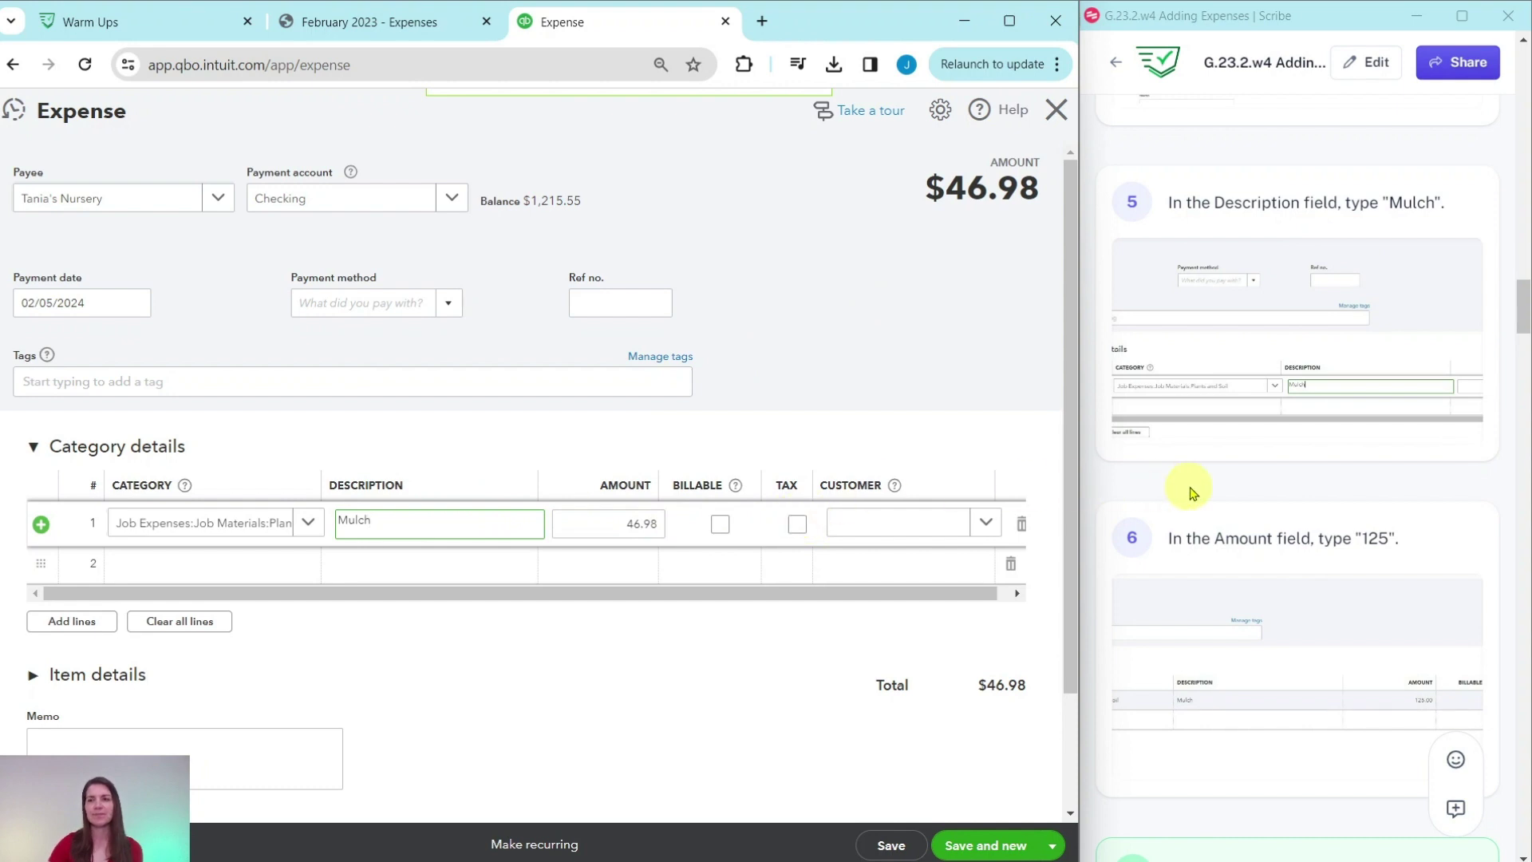
{"action": "scroll", "coordinate": [1197, 491], "scroll_direction": "down", "scroll_amount": 3}
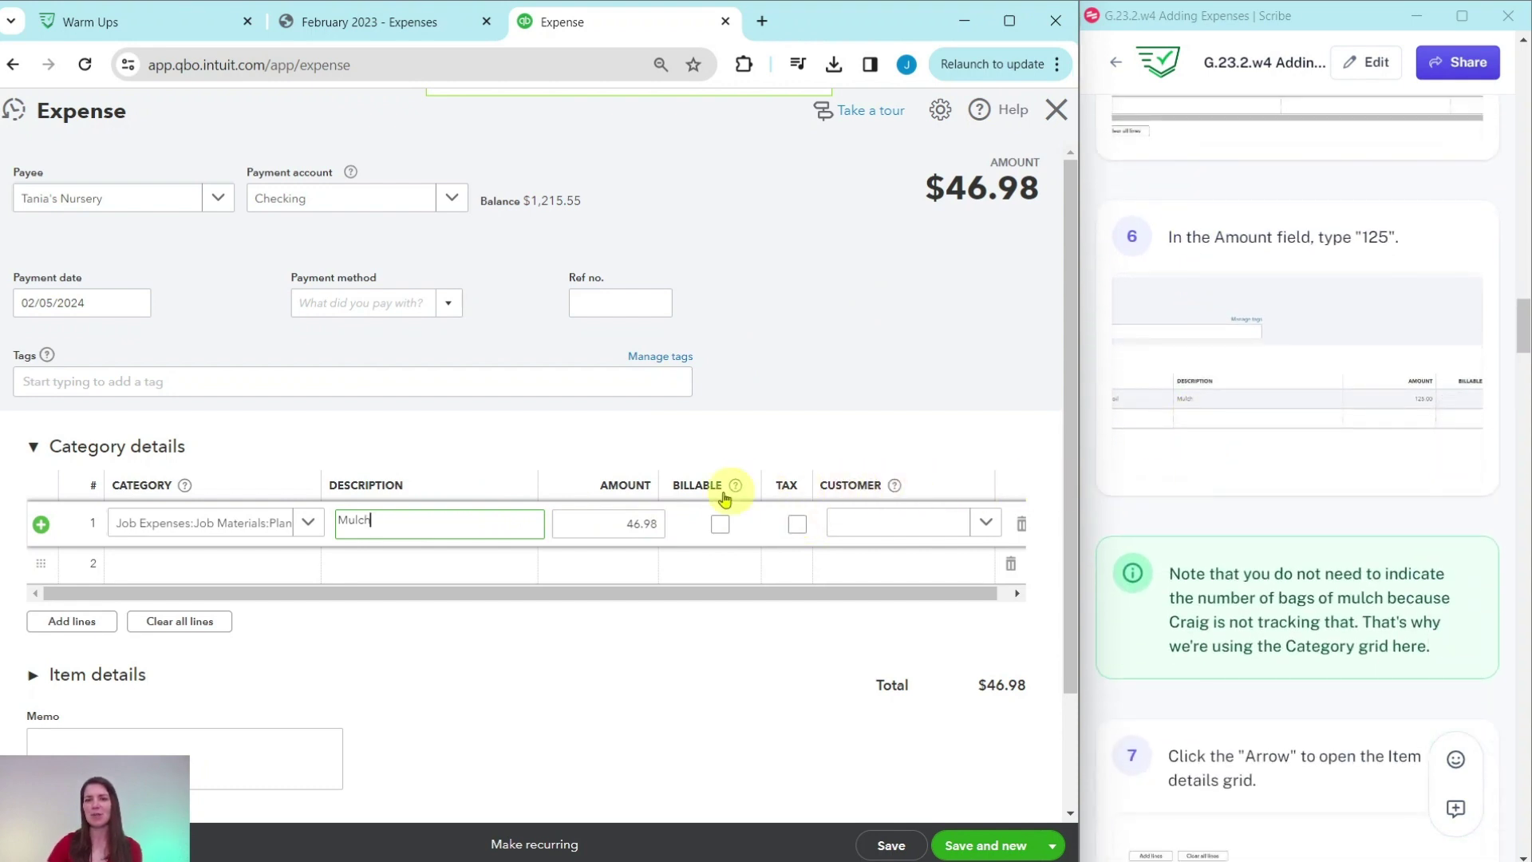
{"action": "left_click", "coordinate": [615, 524]}
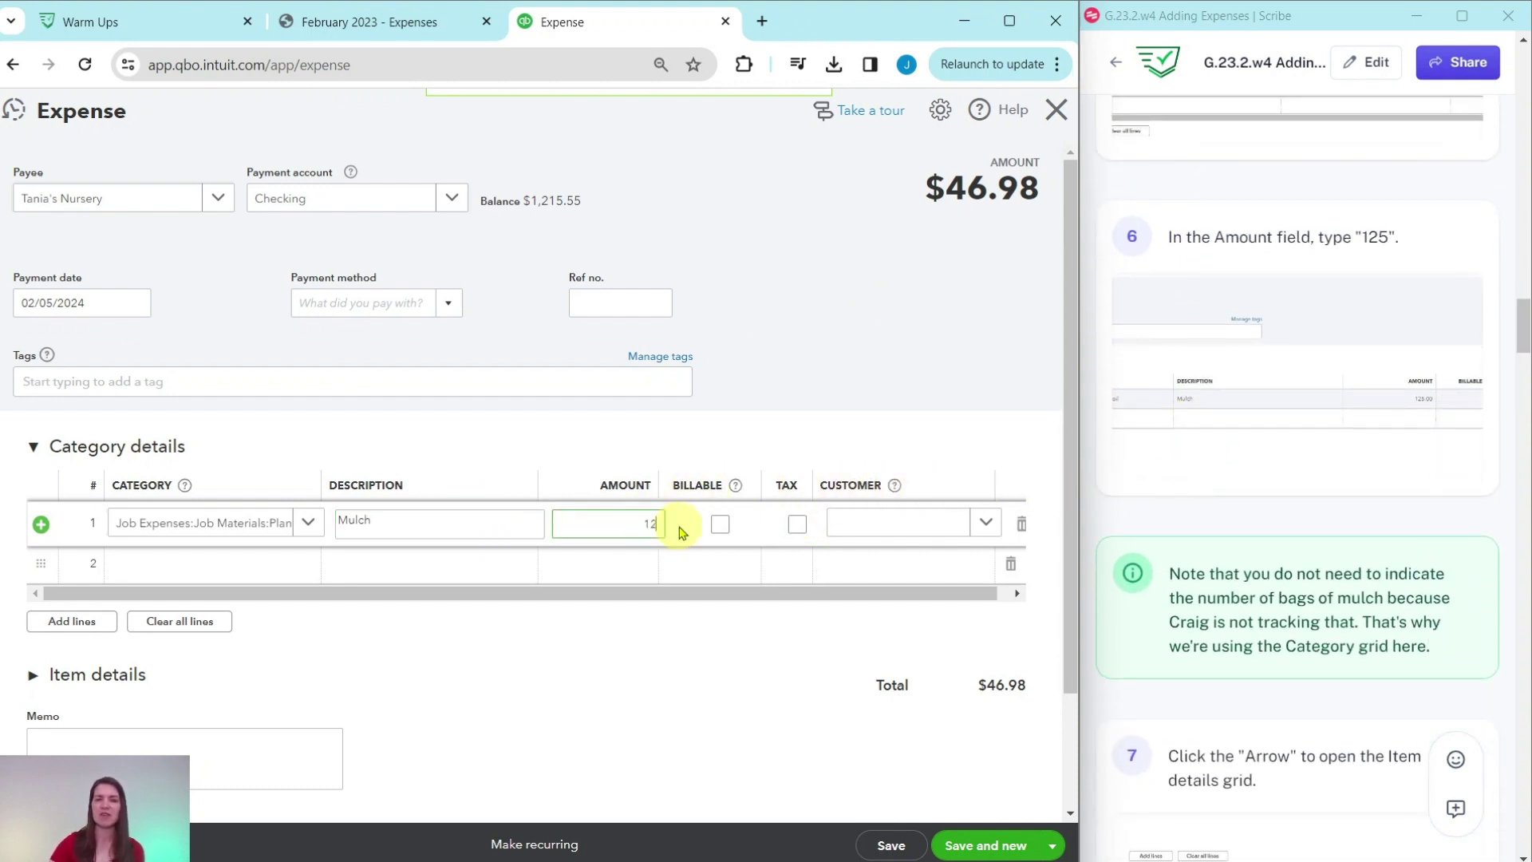
{"action": "left_click", "coordinate": [858, 385]}
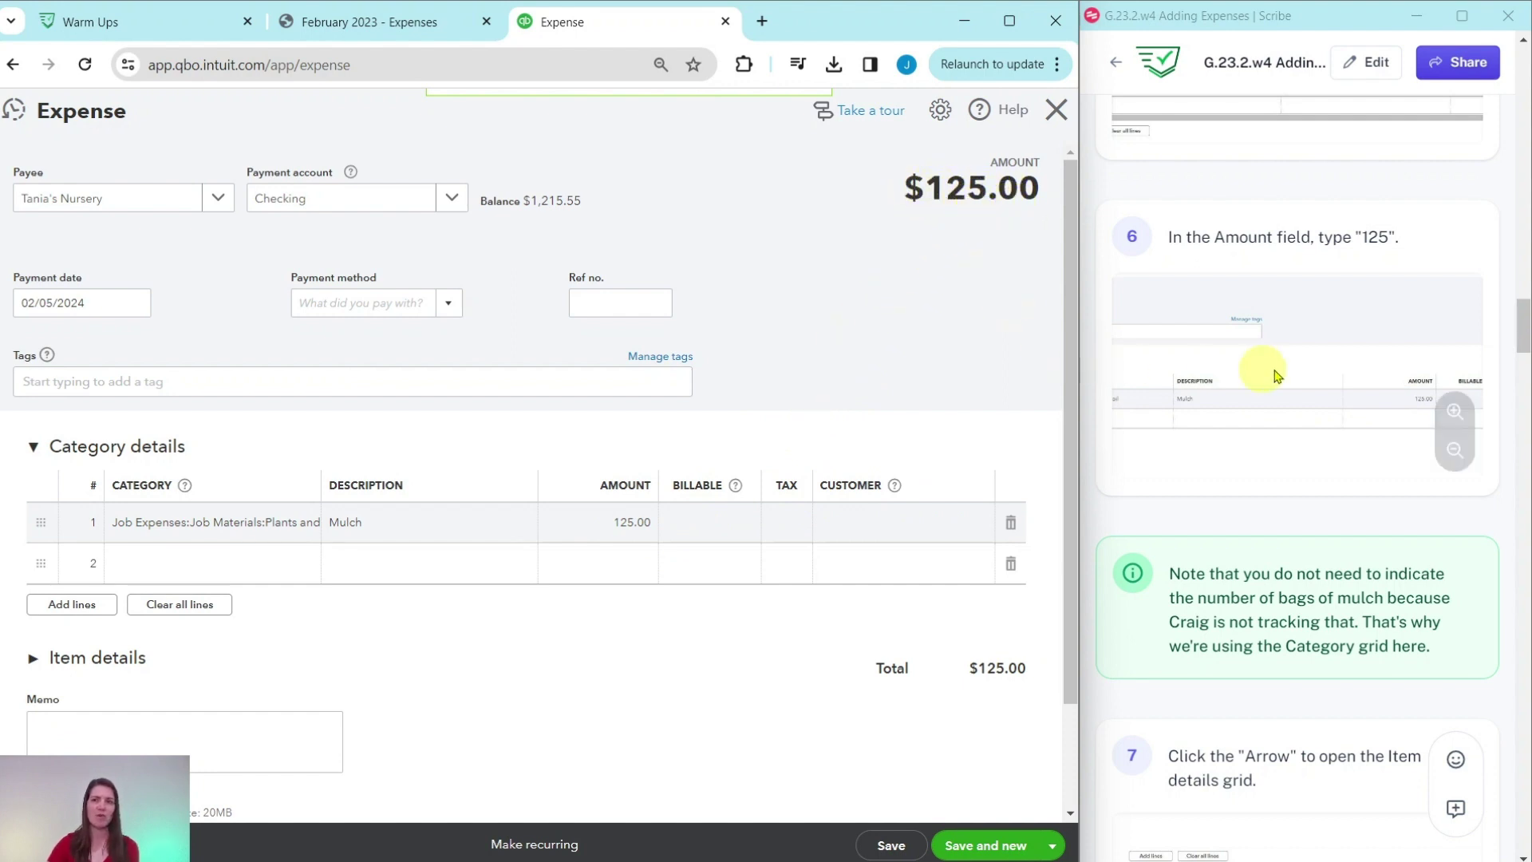
Collapse the Category details section of the Tania's Nursery expense
{"action": "scroll", "coordinate": [1305, 377], "scroll_direction": "down", "scroll_amount": 5}
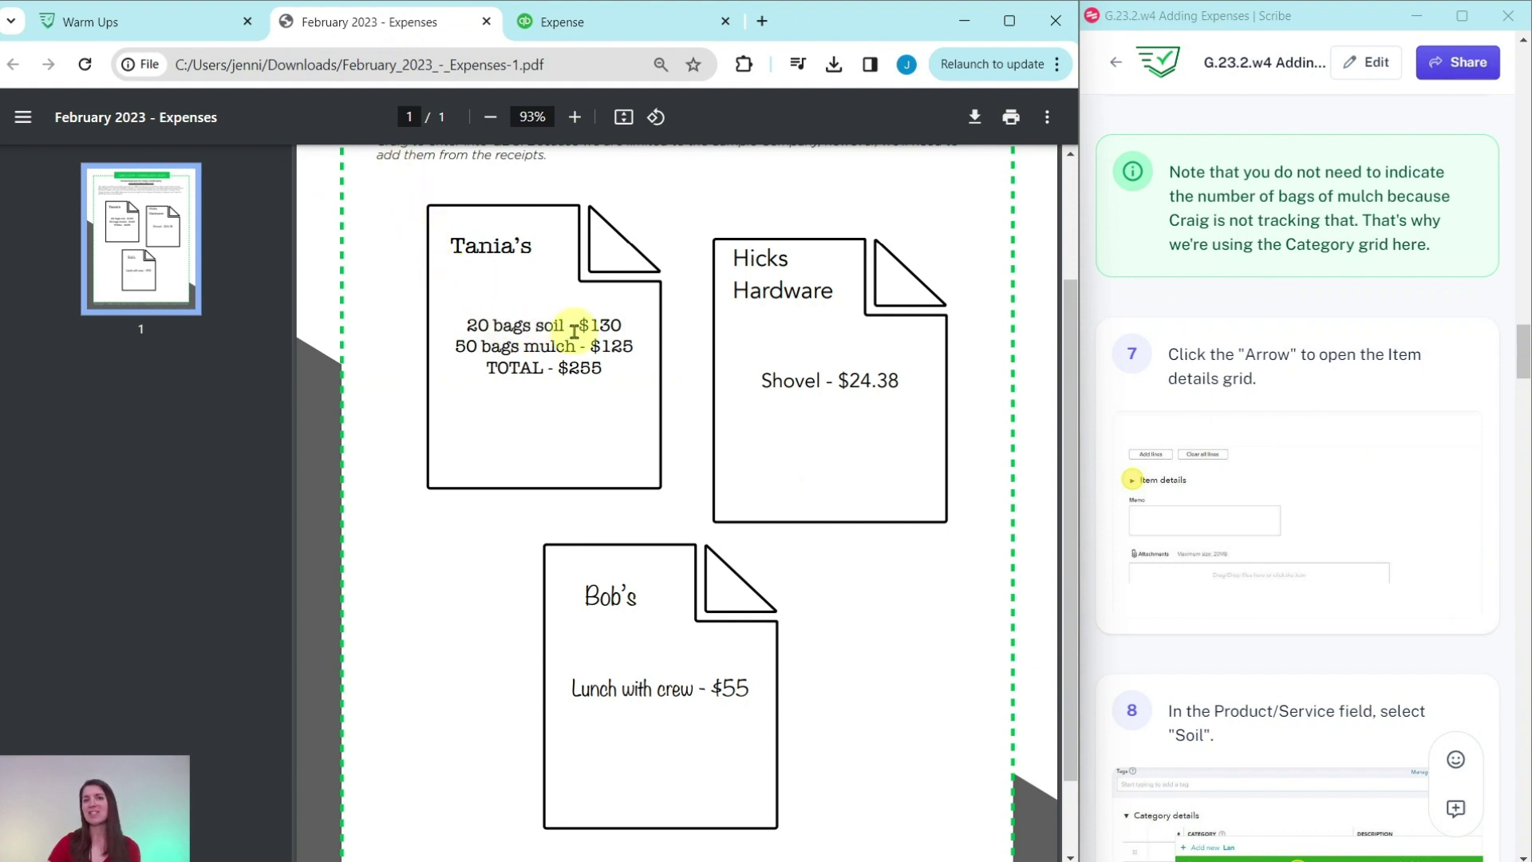
{"action": "left_click", "coordinate": [625, 32]}
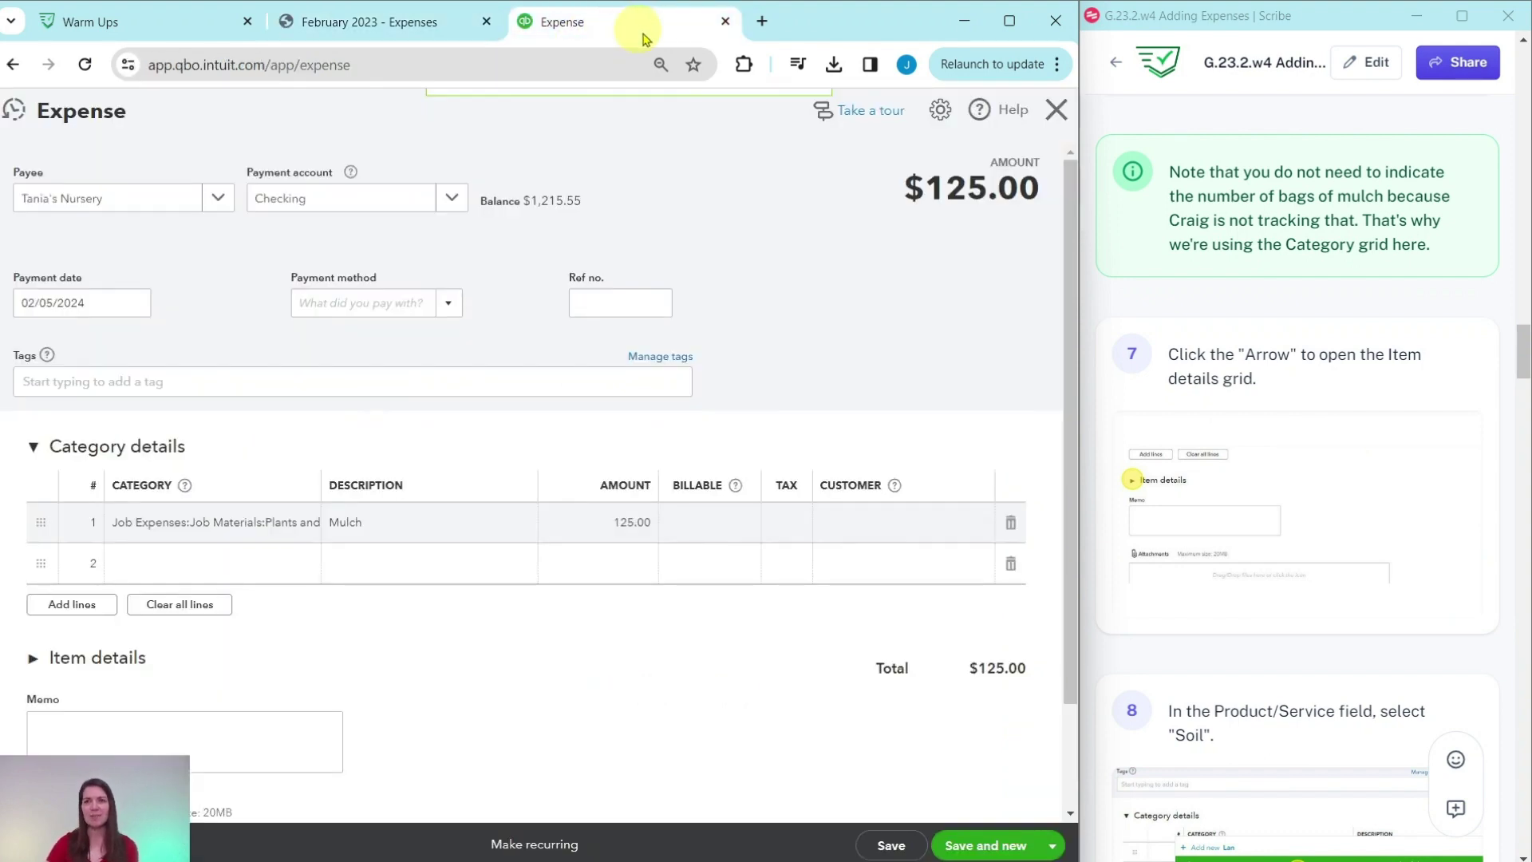
{"action": "scroll", "coordinate": [1312, 323], "scroll_direction": "down", "scroll_amount": 1}
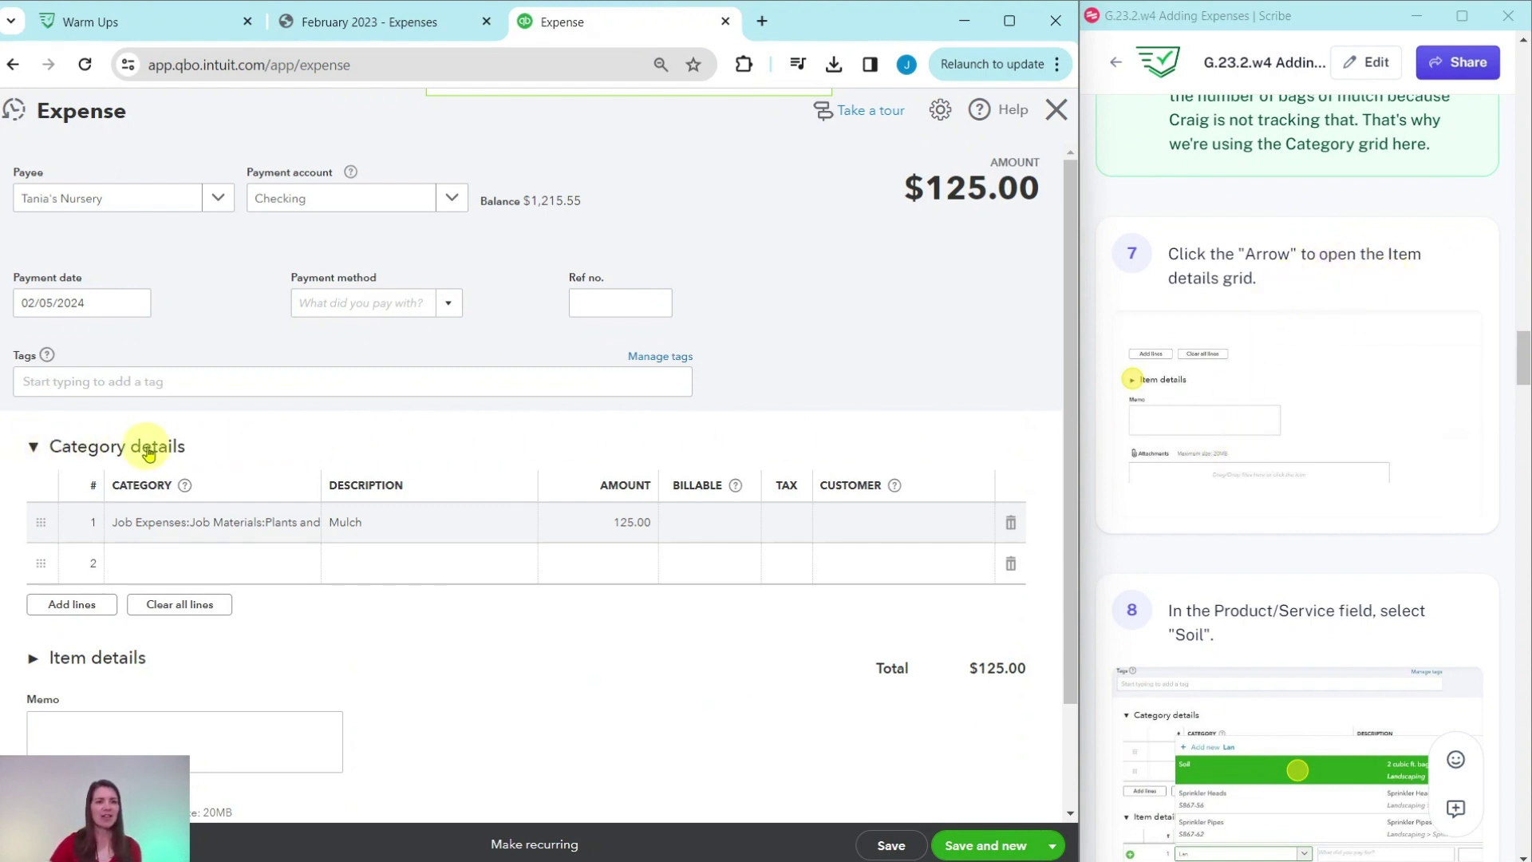
{"action": "left_click", "coordinate": [33, 453]}
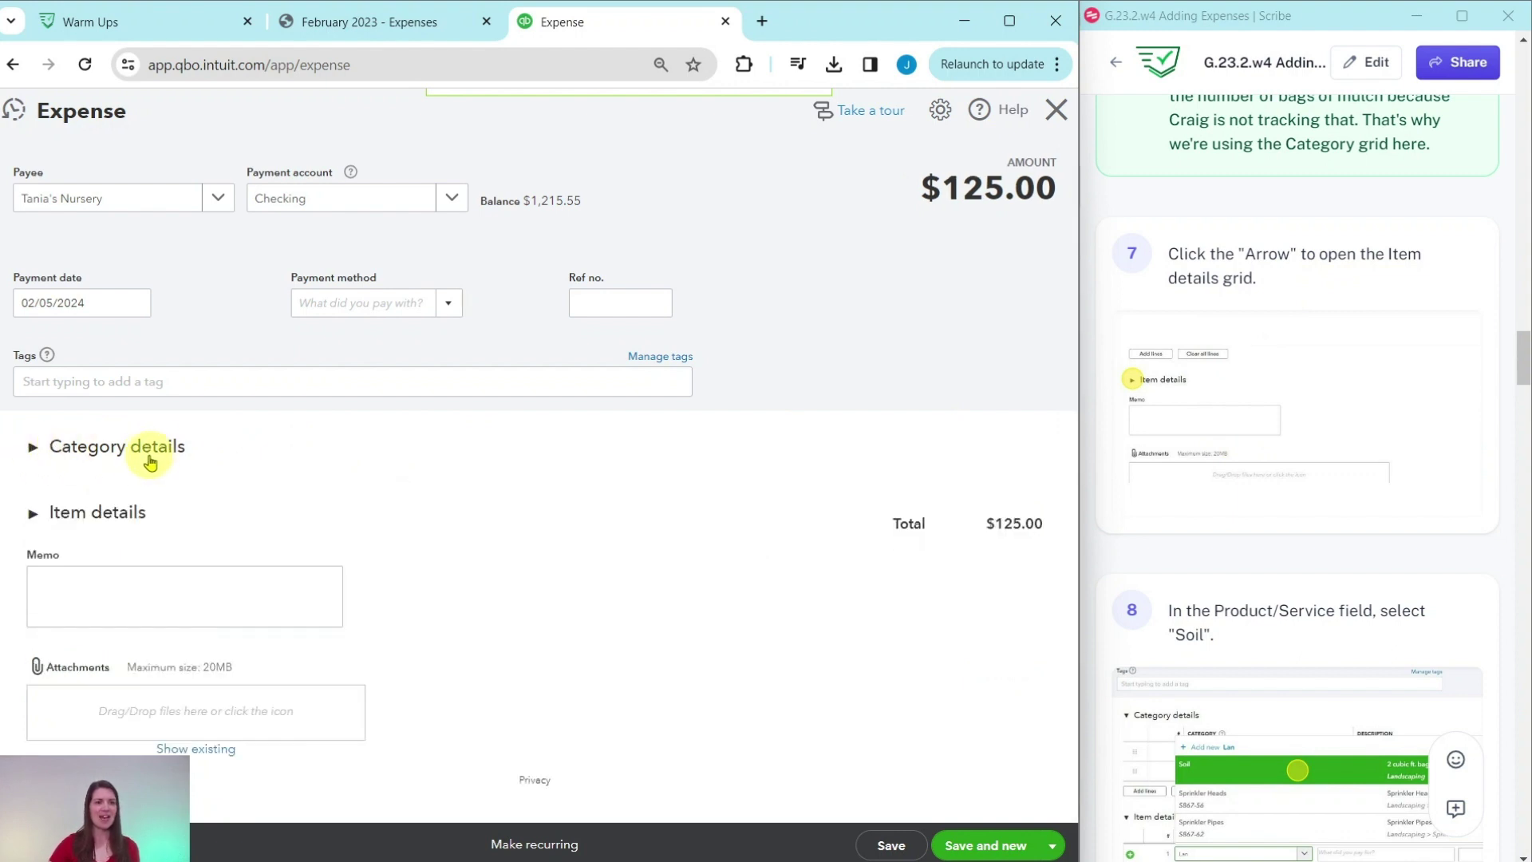
Add an item line for Landscaping:Soil, quantity 20 at 6.50, totalling 130.00
{"action": "left_click", "coordinate": [32, 520]}
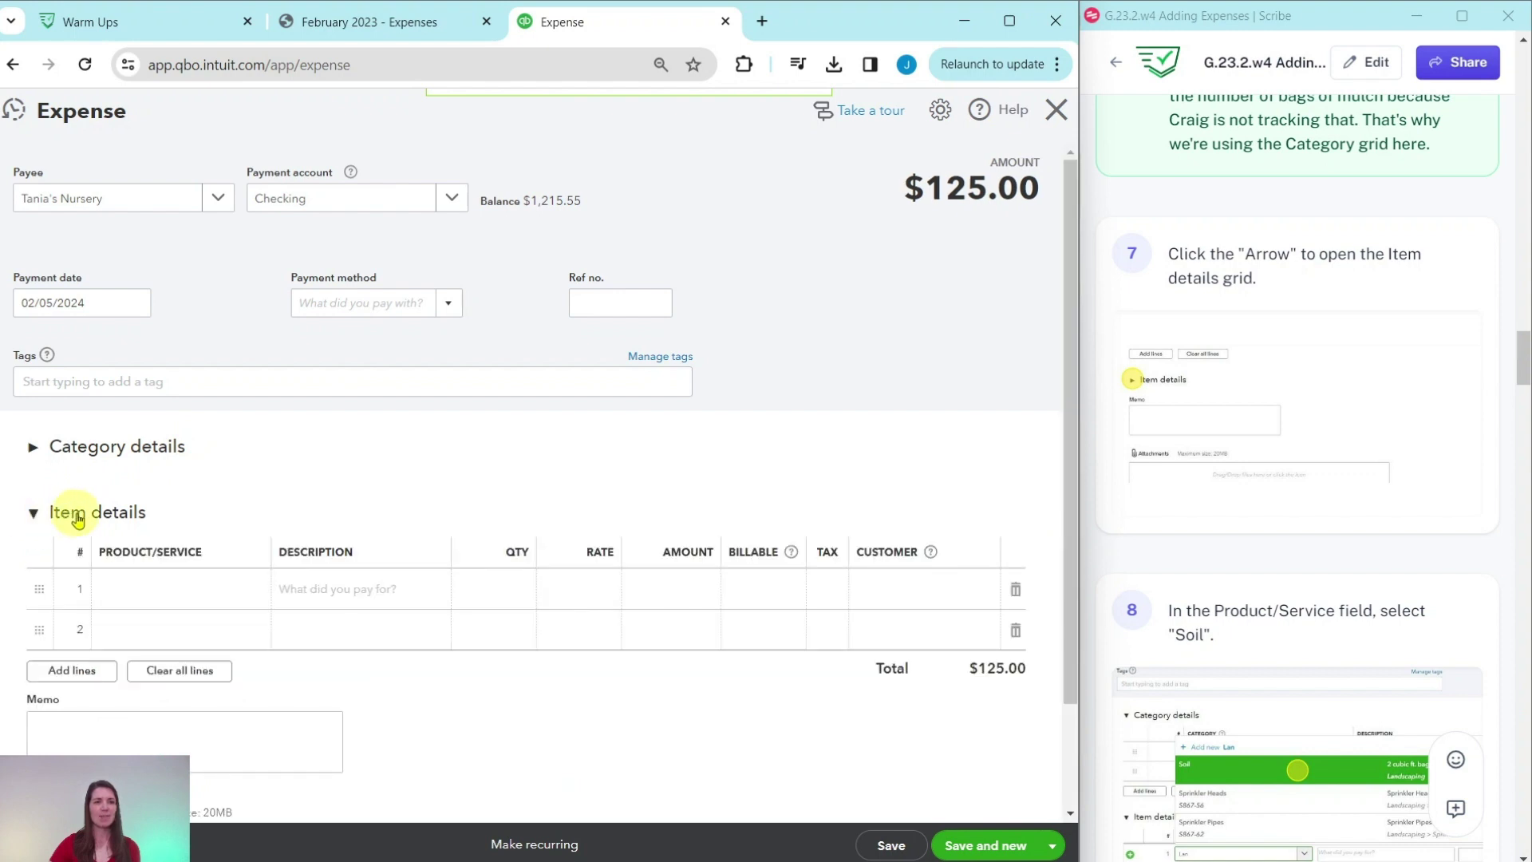
{"action": "scroll", "coordinate": [207, 519], "scroll_direction": "down", "scroll_amount": 2}
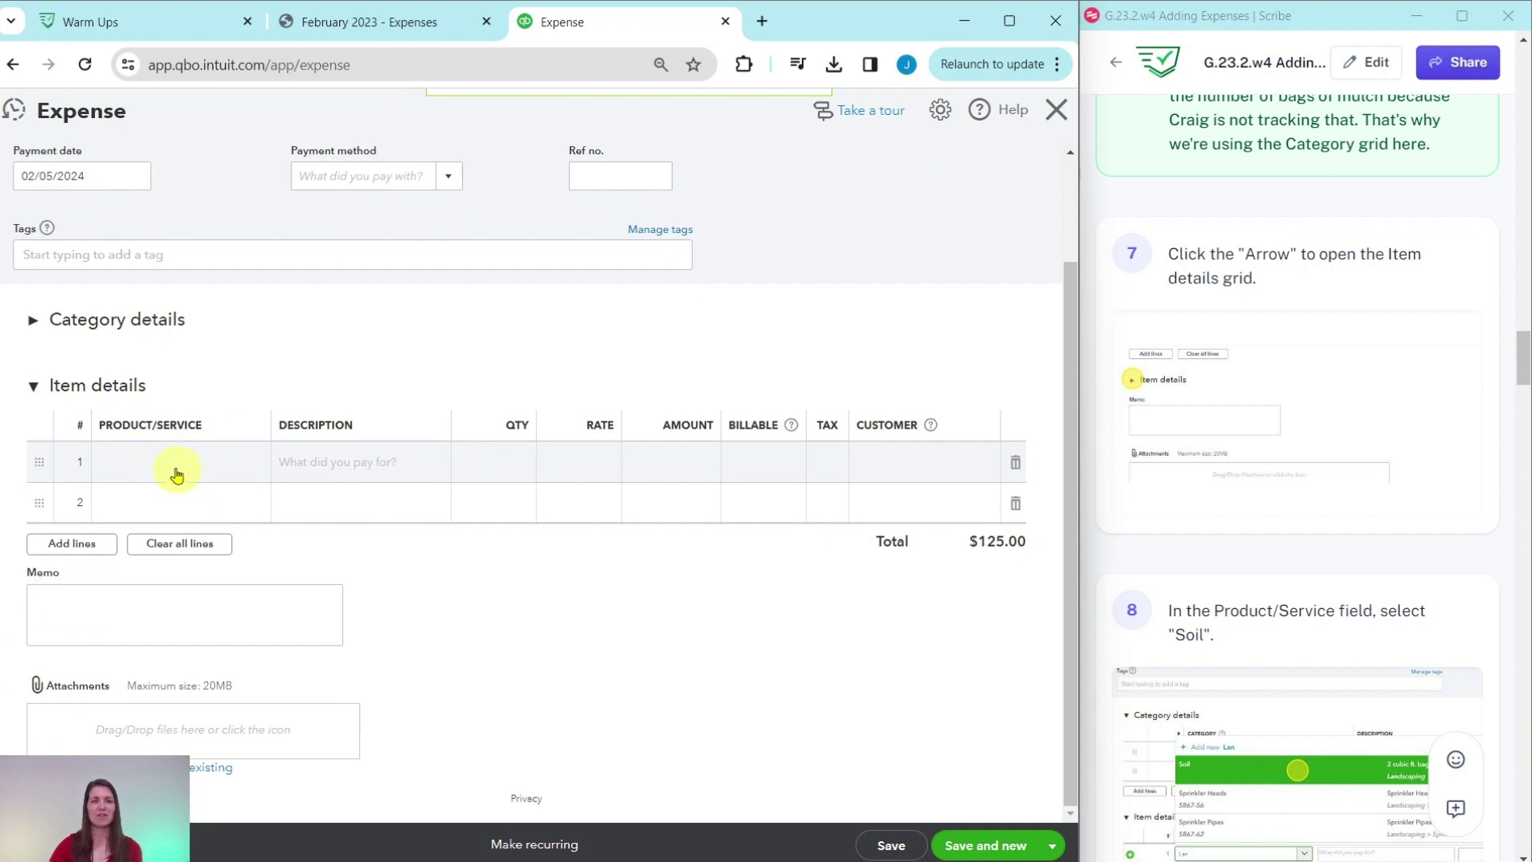
{"action": "left_click", "coordinate": [174, 471]}
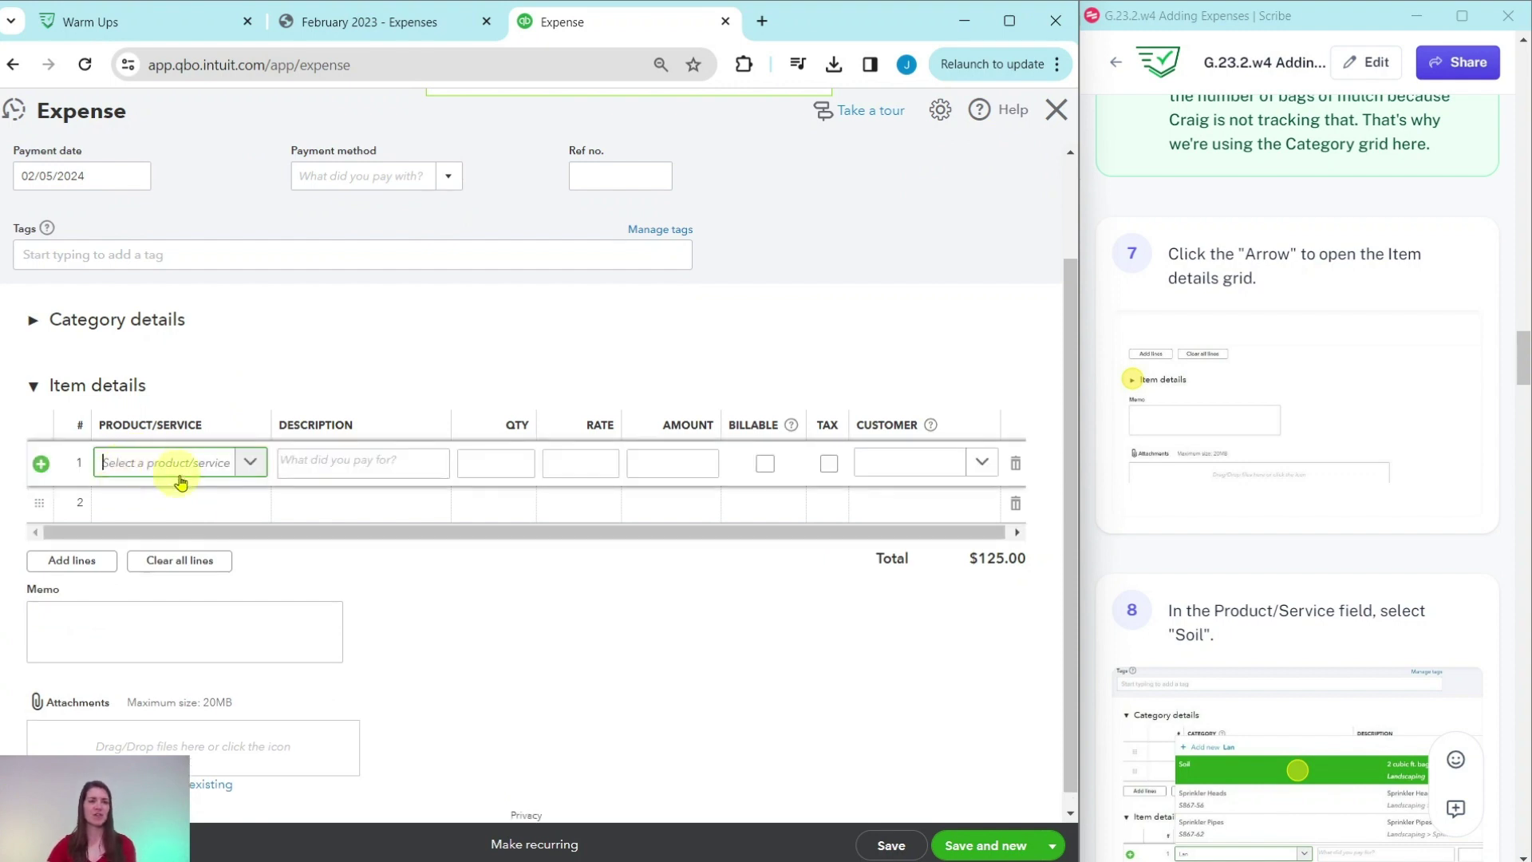
{"action": "type", "text": "soi"}
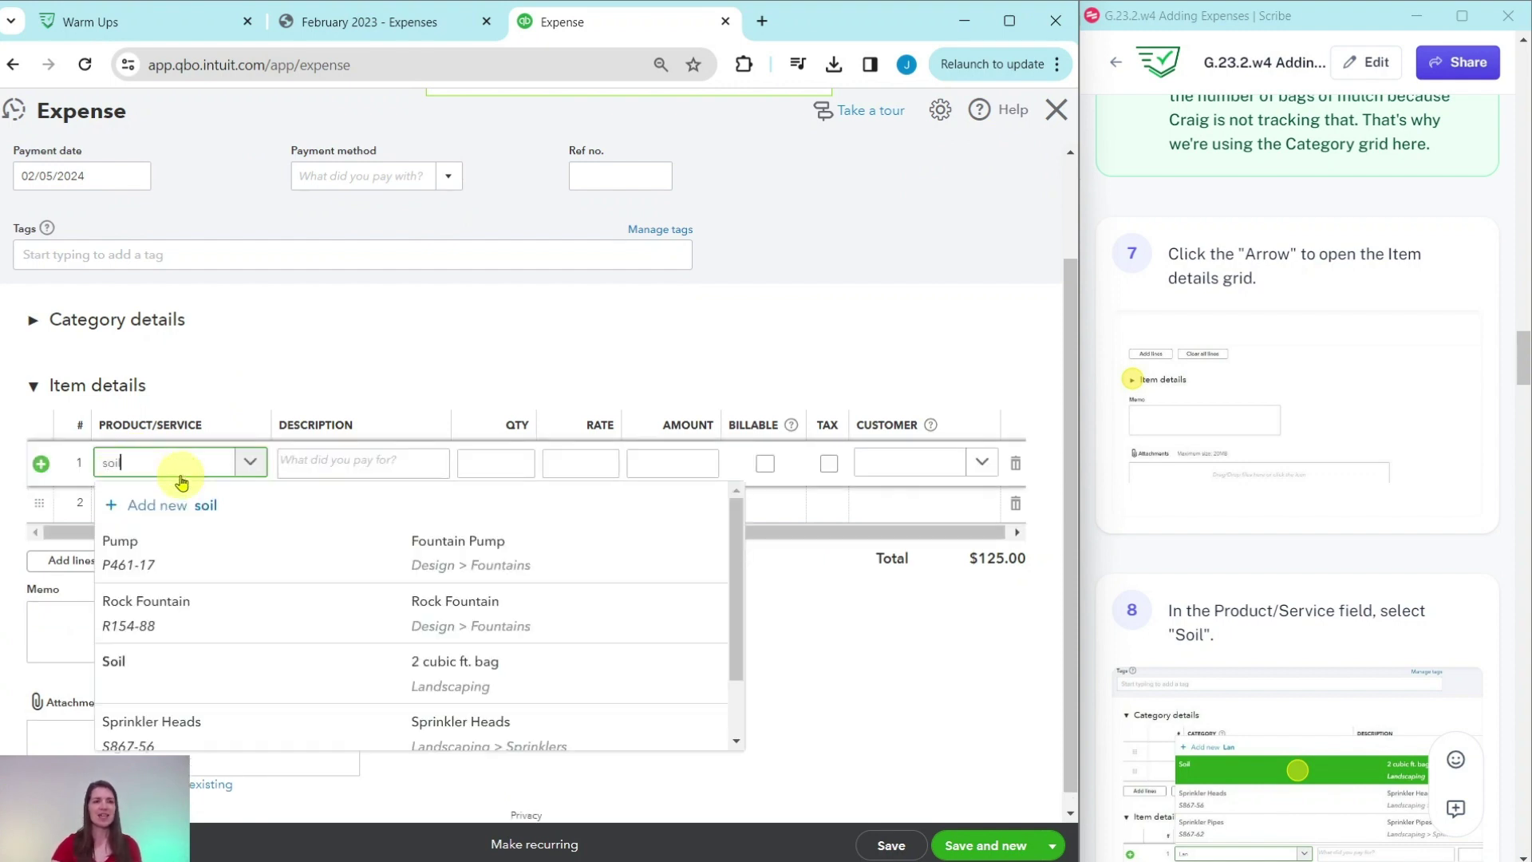
{"action": "type", "text": "l"}
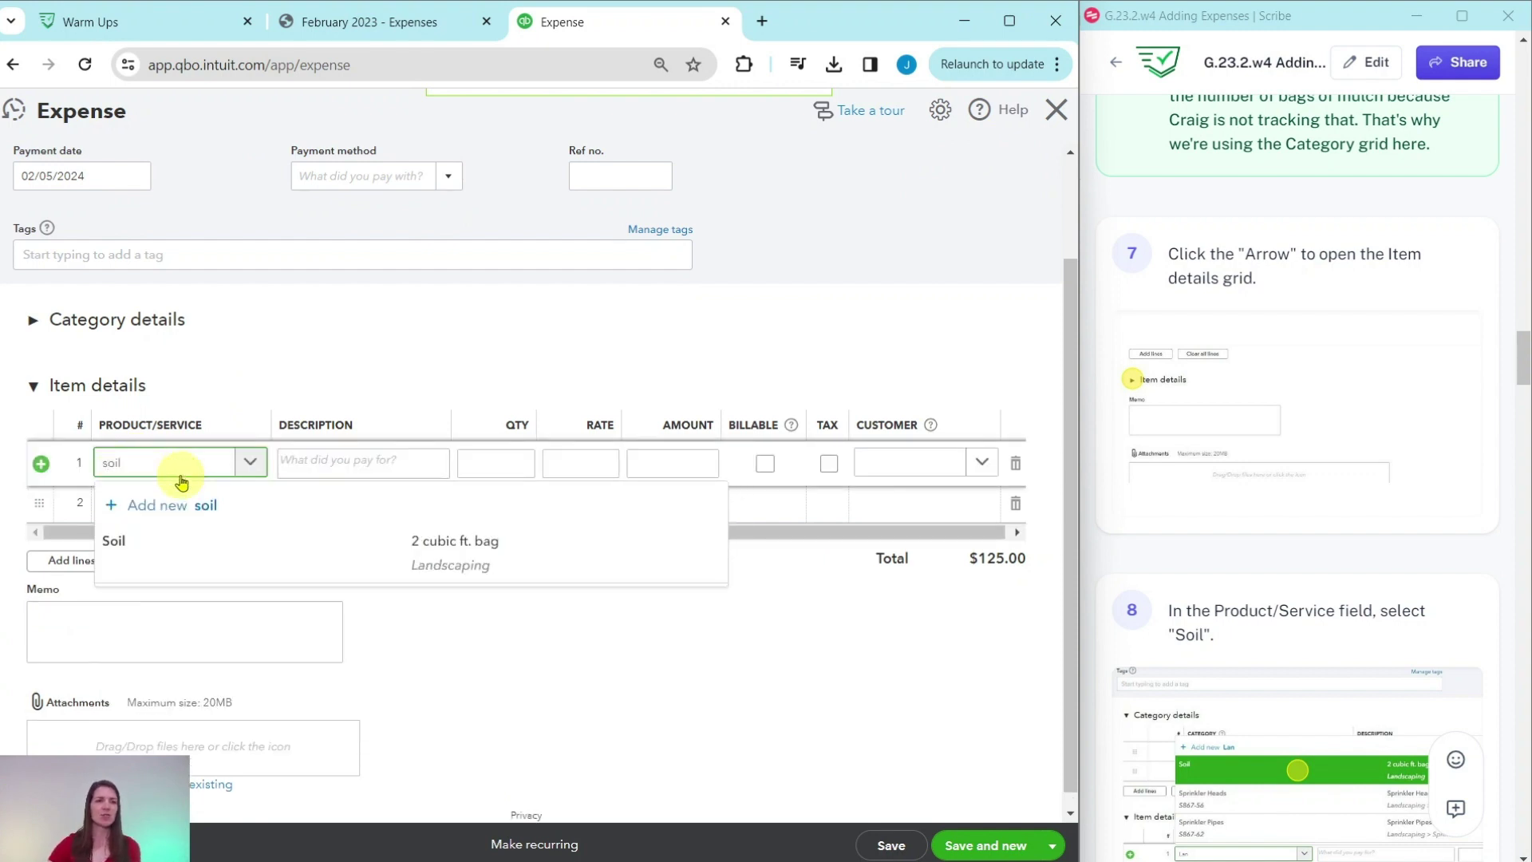
{"action": "left_click", "coordinate": [170, 561]}
{"action": "scroll", "coordinate": [1327, 537], "scroll_direction": "down", "scroll_amount": 8}
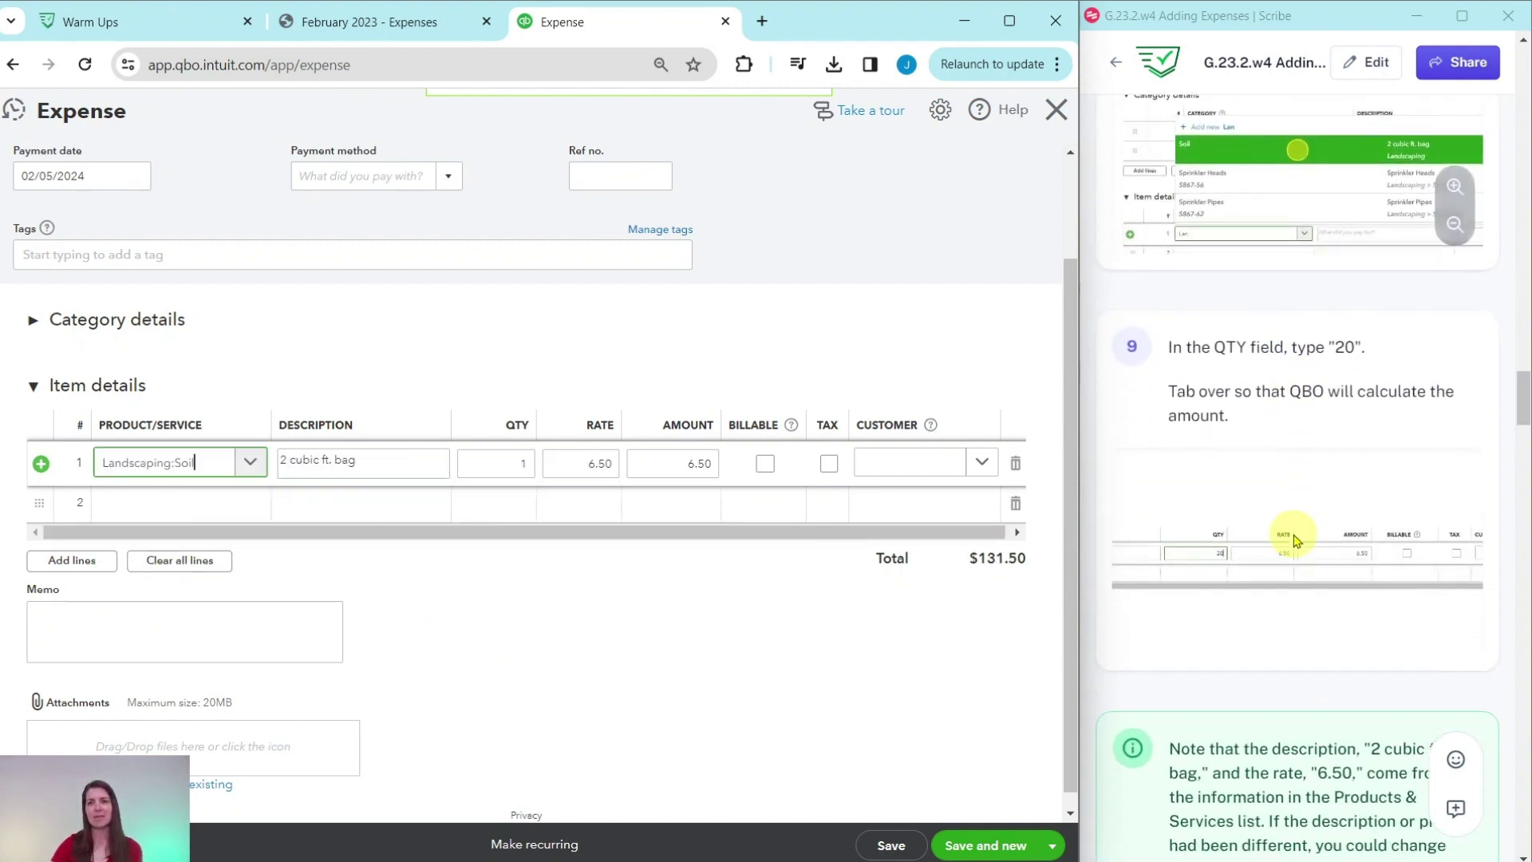
{"action": "scroll", "coordinate": [1294, 541], "scroll_direction": "down", "scroll_amount": 2}
{"action": "left_click", "coordinate": [411, 22]}
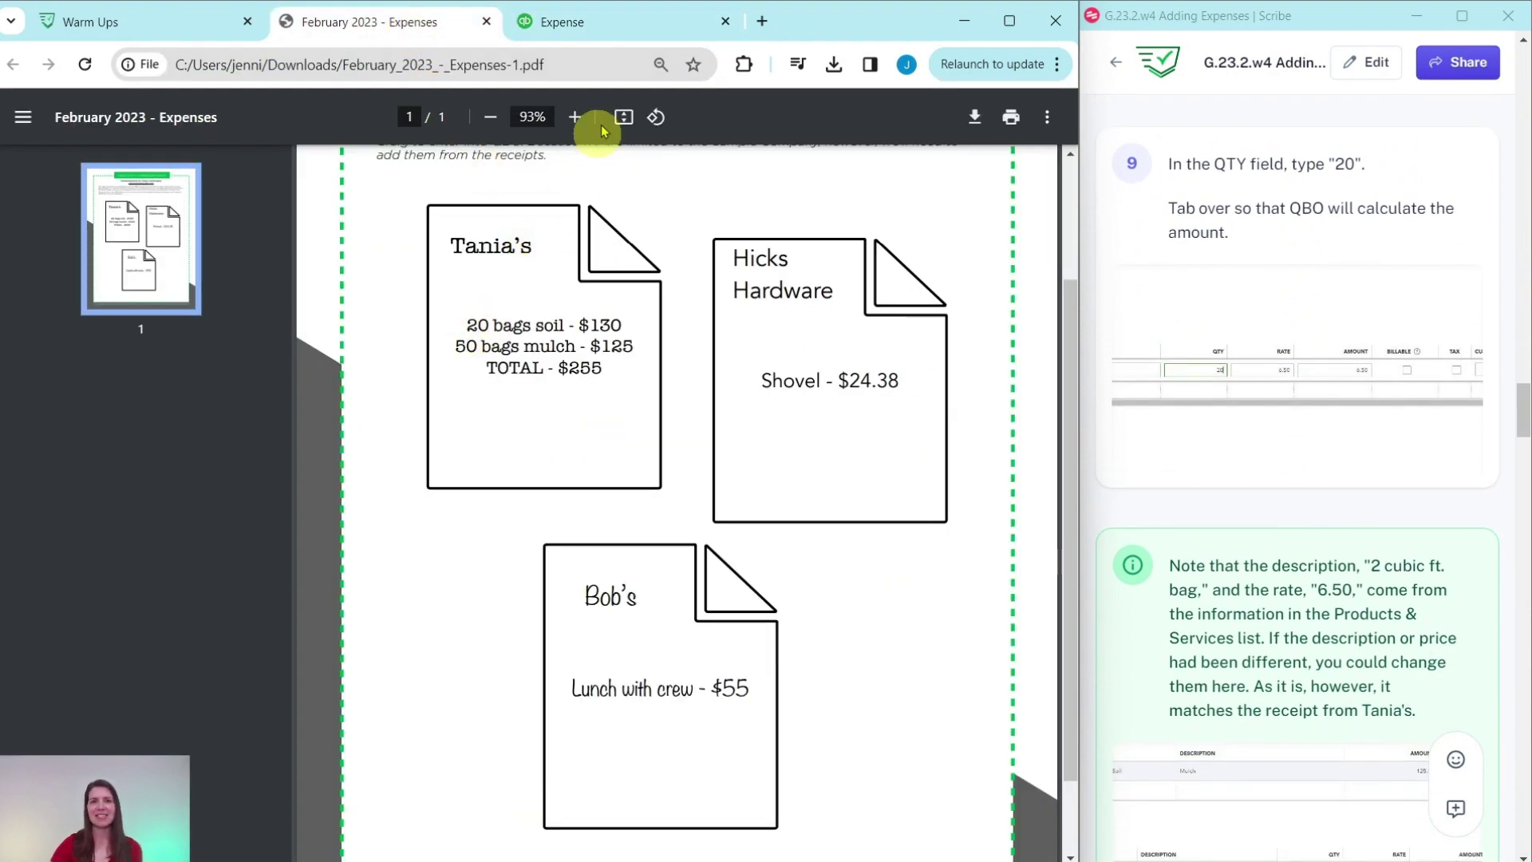
{"action": "left_click", "coordinate": [602, 24]}
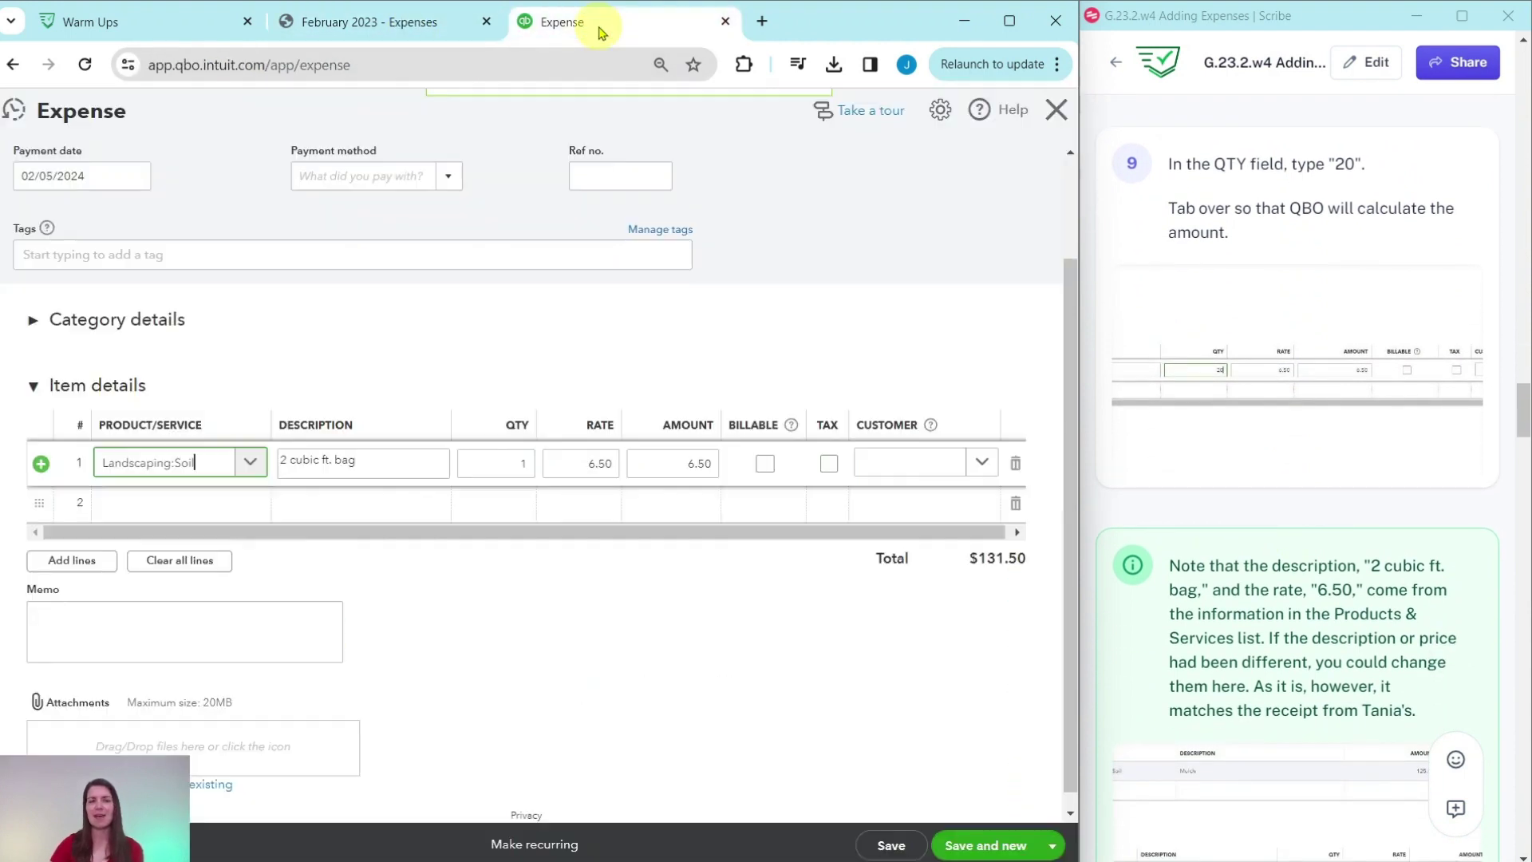
{"action": "left_click", "coordinate": [527, 464]}
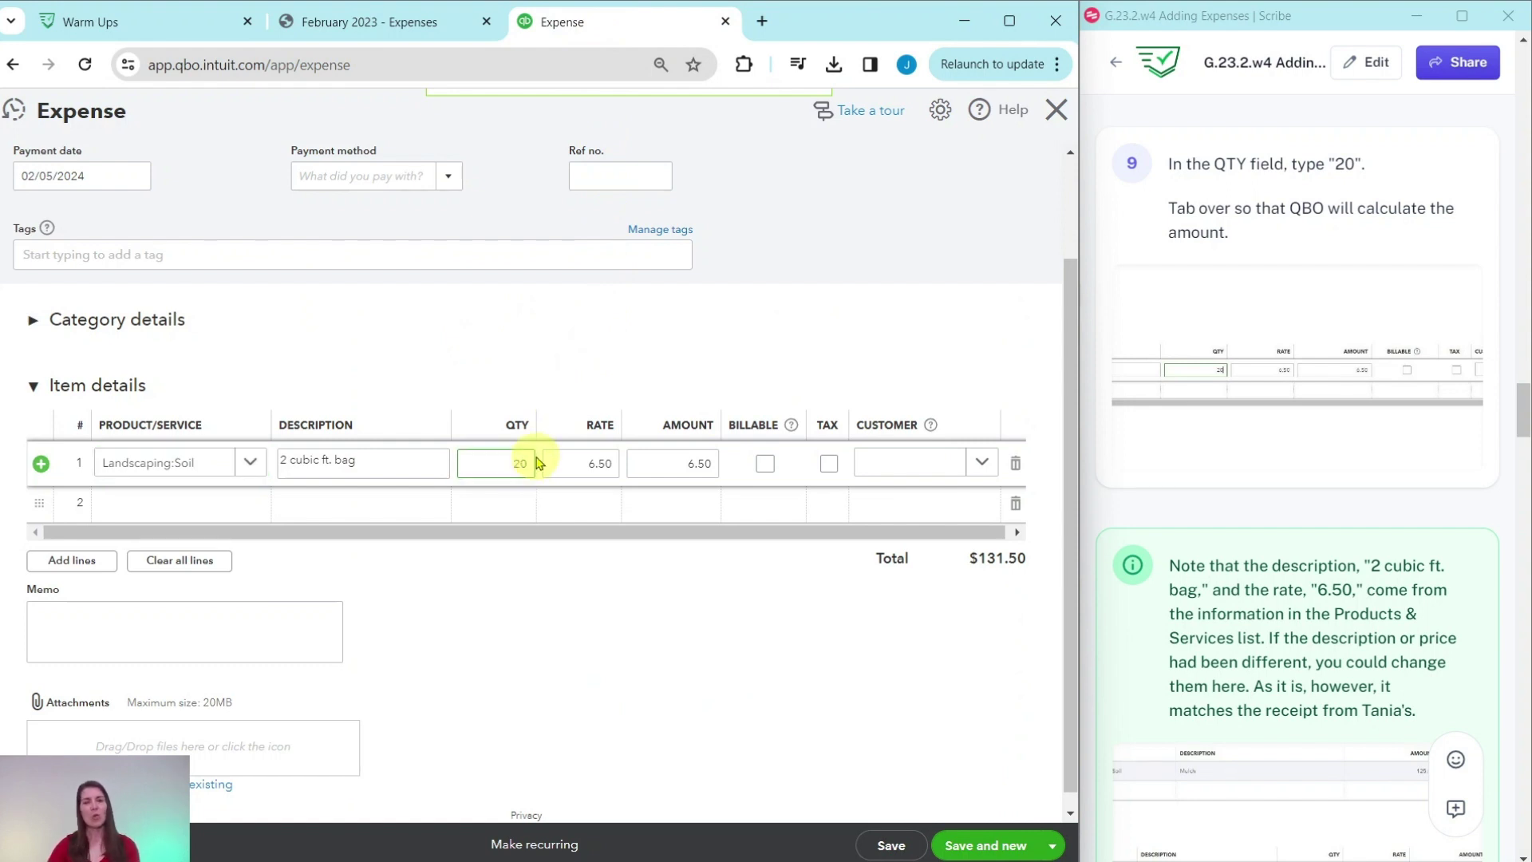
{"action": "key", "text": "Tab"}
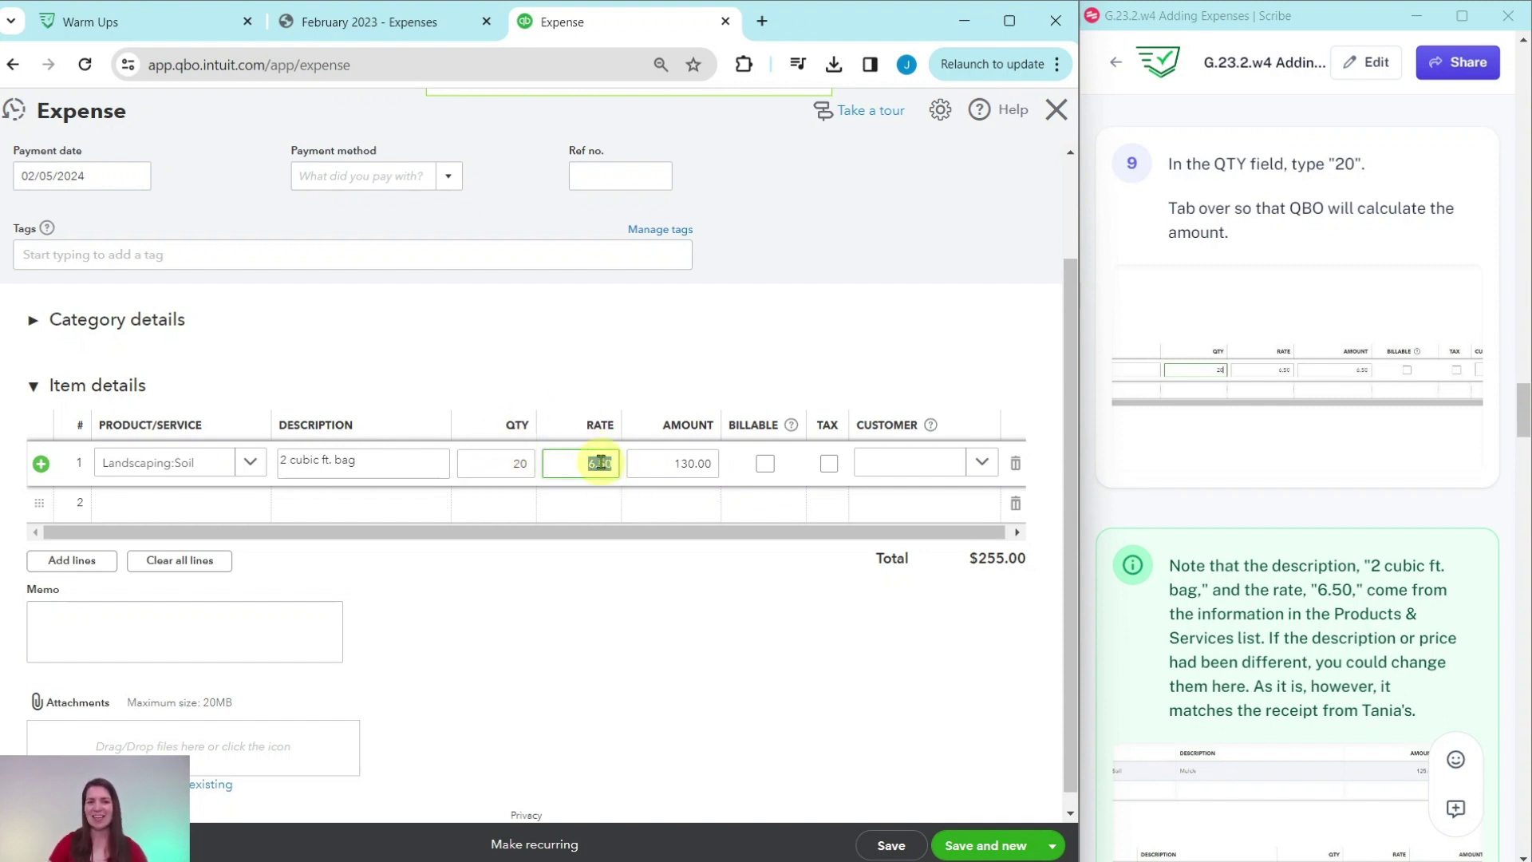
Check Tania's Nursery expense against her receipt: Mulch 125.00 plus Soil 130.00 totals $255.00
{"action": "scroll", "coordinate": [1221, 451], "scroll_direction": "down", "scroll_amount": 5}
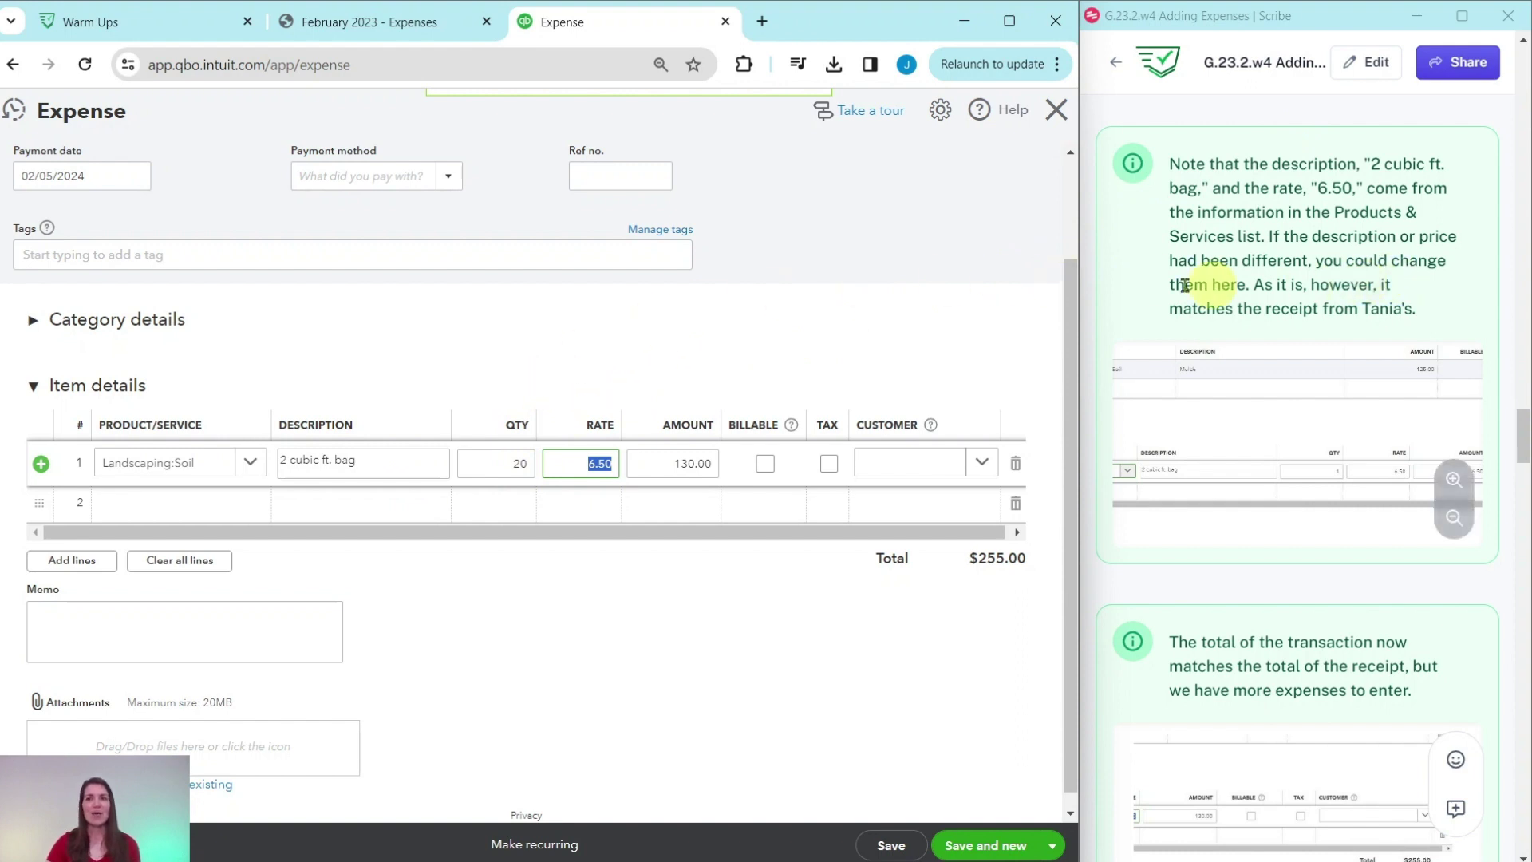
{"action": "left_click", "coordinate": [406, 26]}
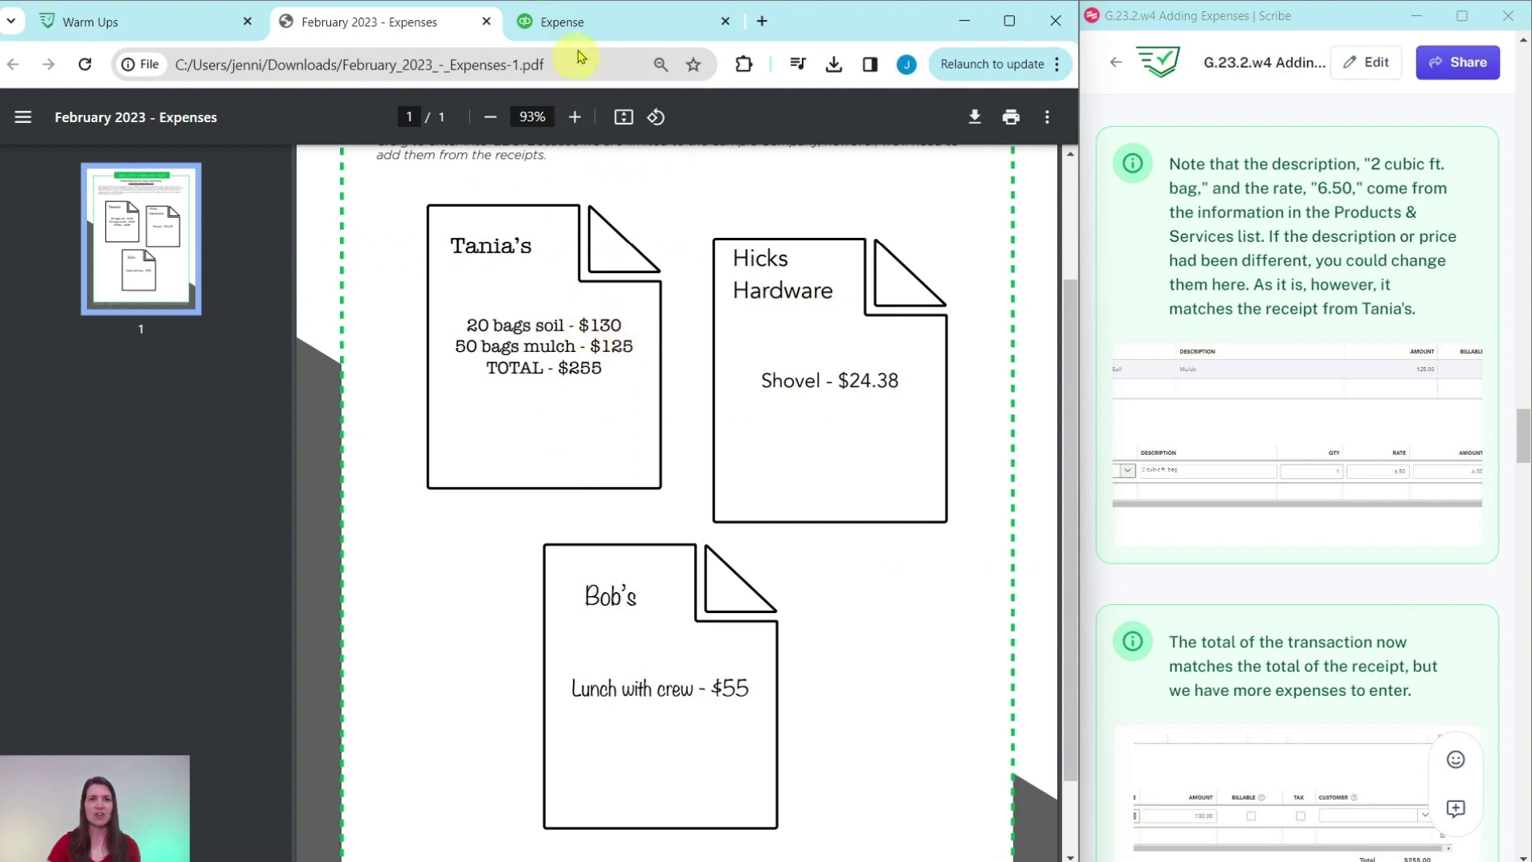
{"action": "left_click", "coordinate": [551, 24]}
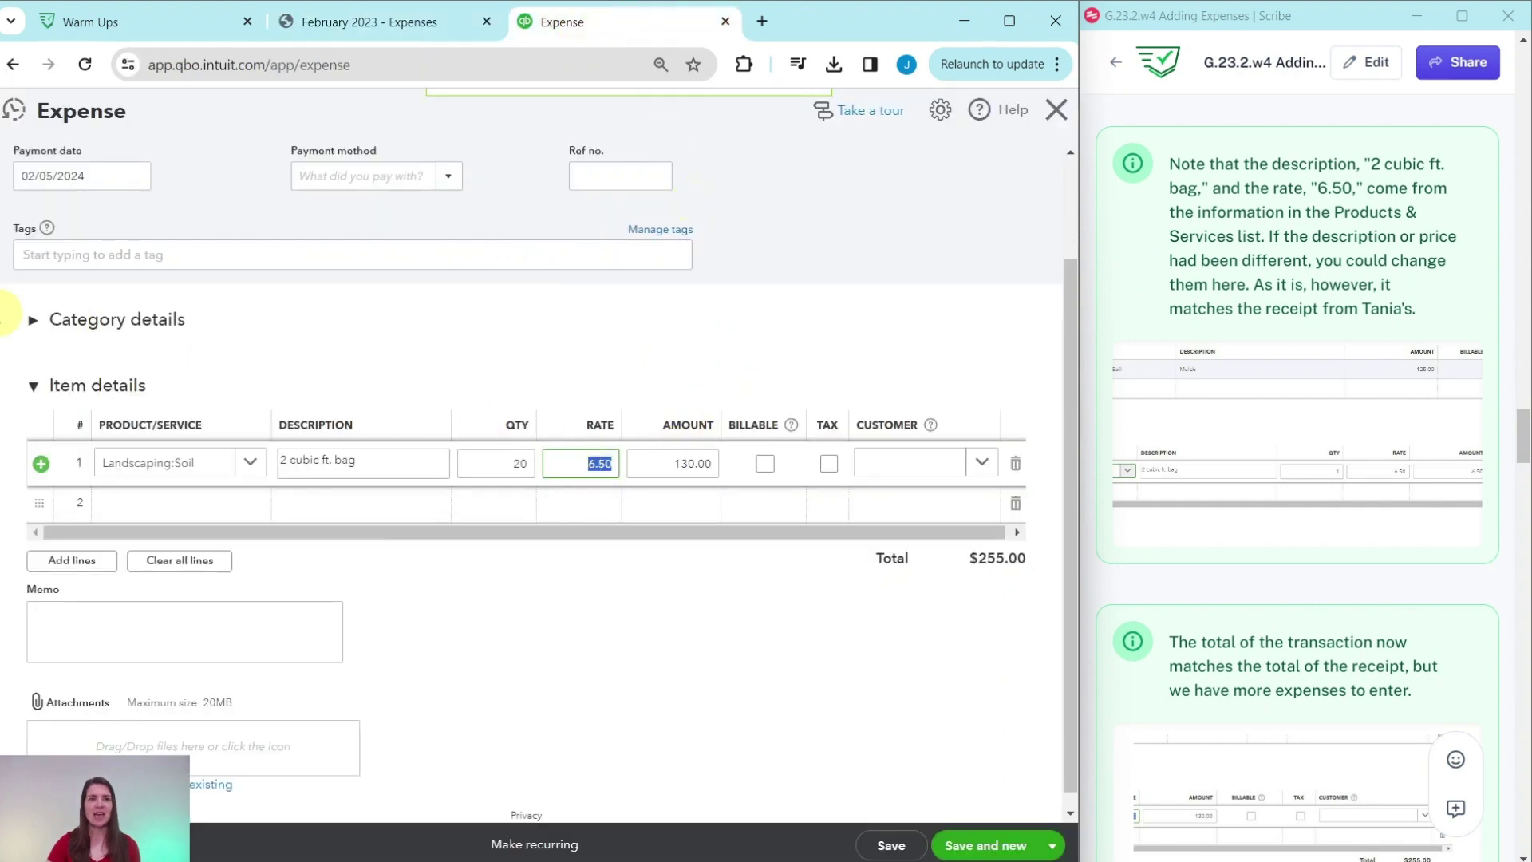
{"action": "left_click", "coordinate": [32, 320]}
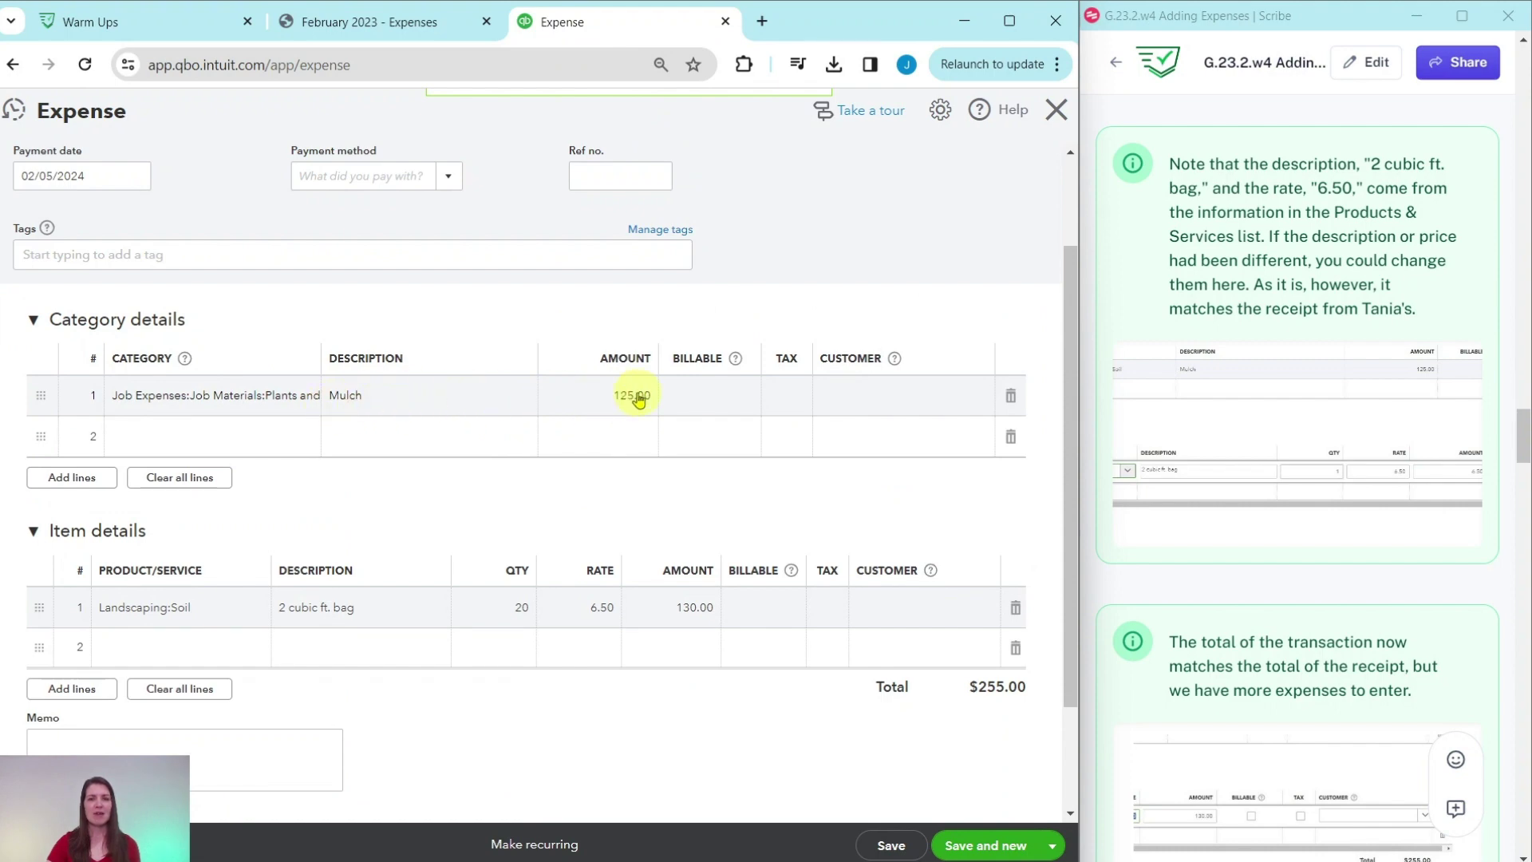
{"action": "left_click", "coordinate": [399, 27]}
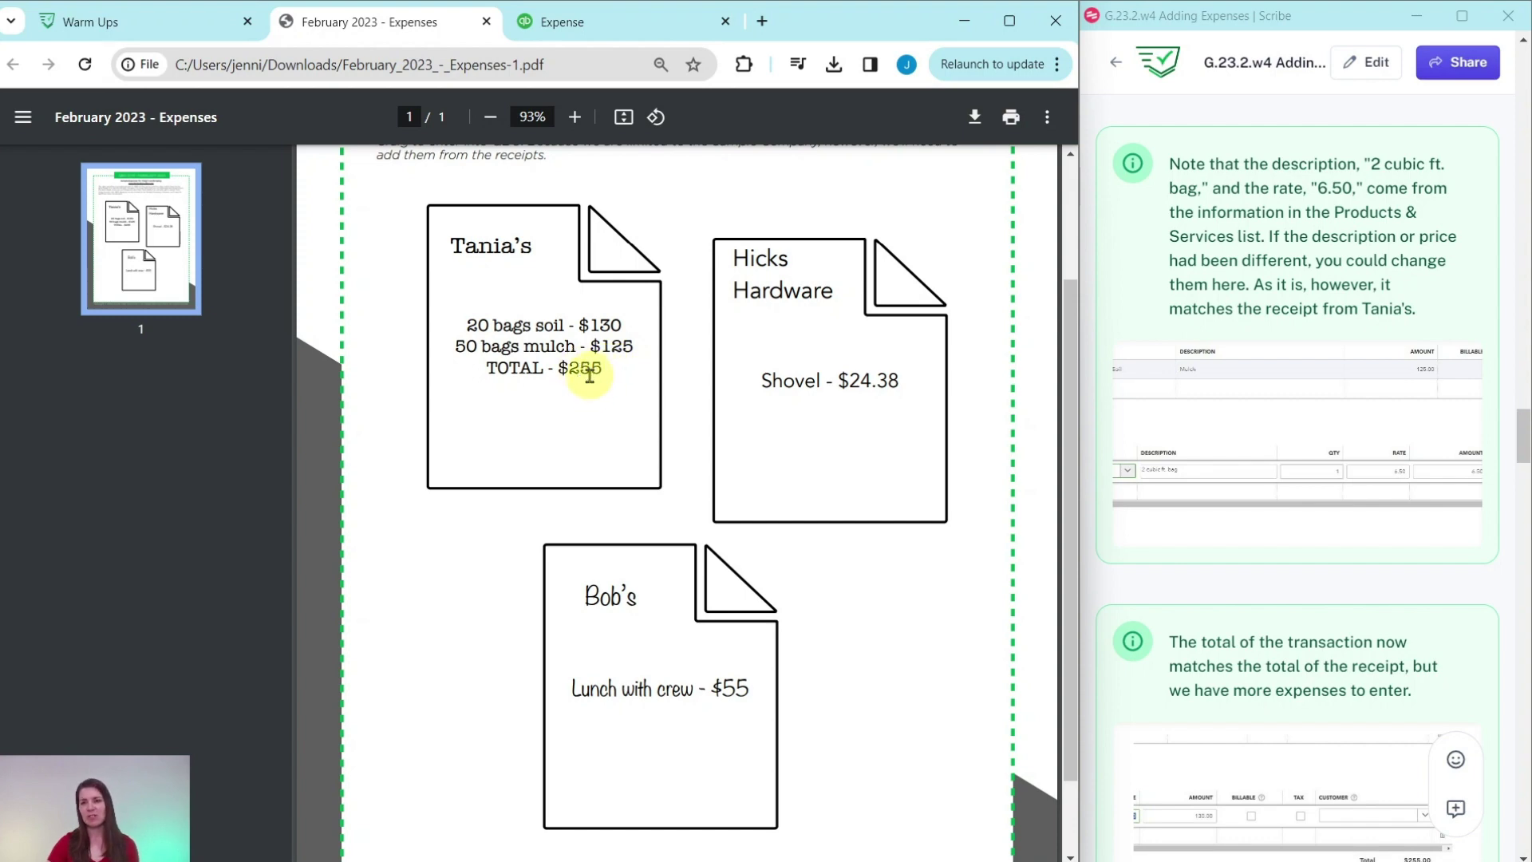
{"action": "scroll", "coordinate": [1245, 478], "scroll_direction": "down", "scroll_amount": 4}
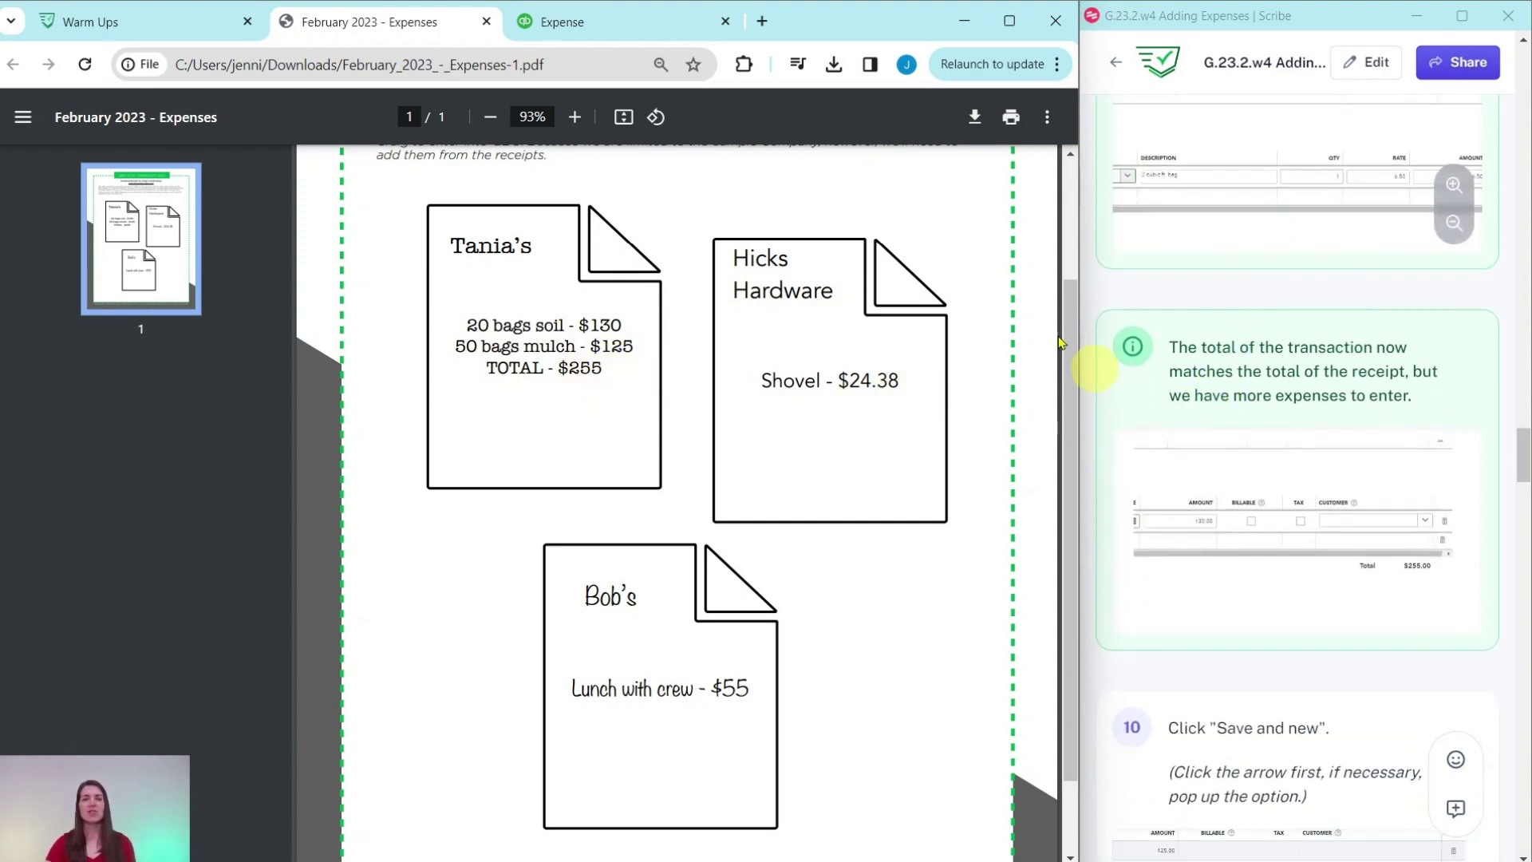
{"action": "left_click", "coordinate": [622, 12]}
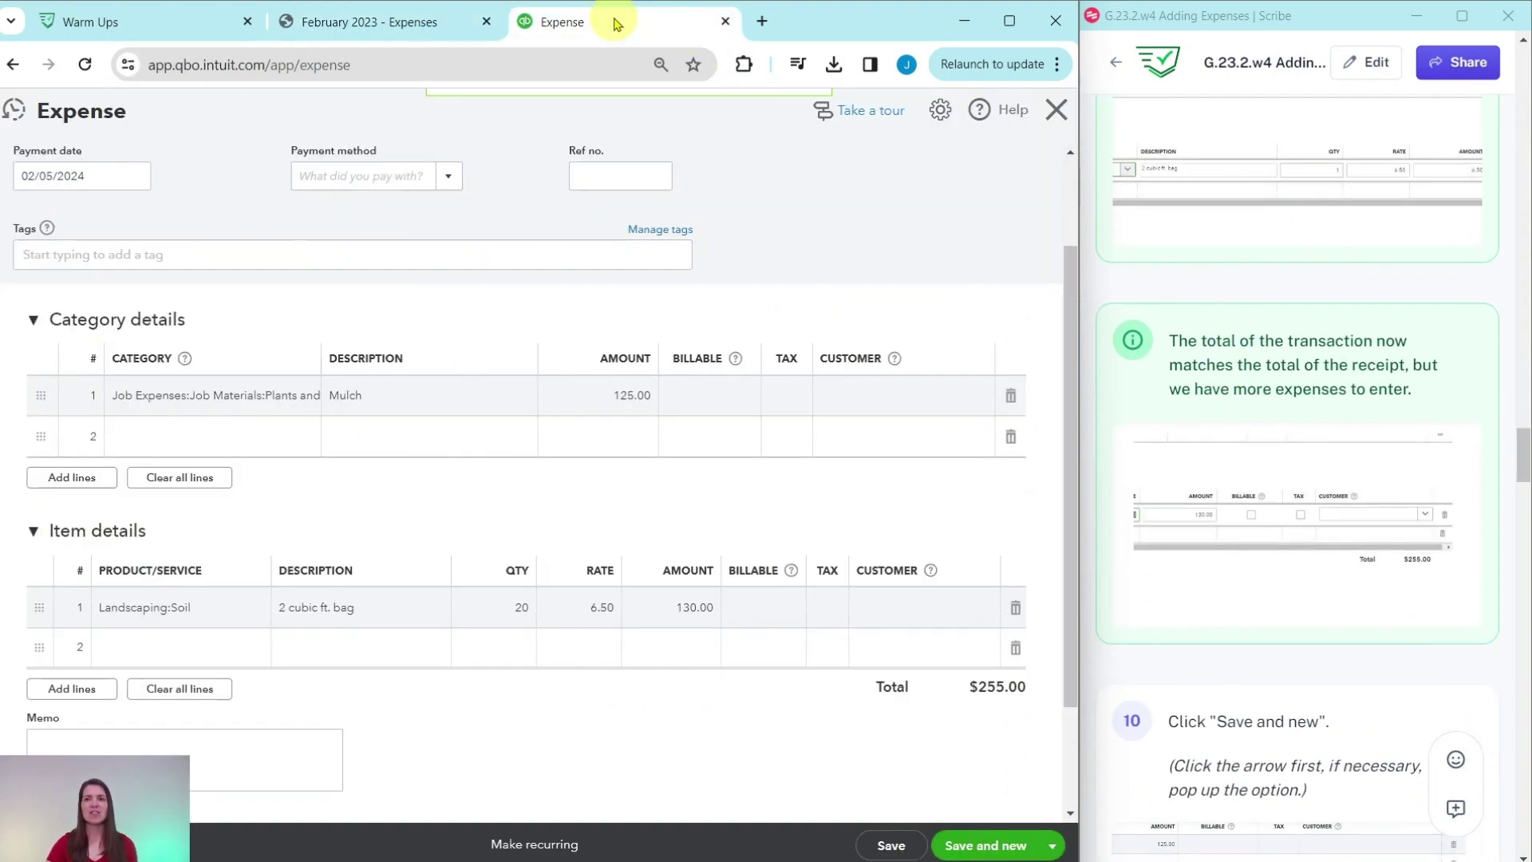
Save the $255.00 Tania's Nursery expense with Save and new, then check the next receipt
{"action": "left_click", "coordinate": [990, 847]}
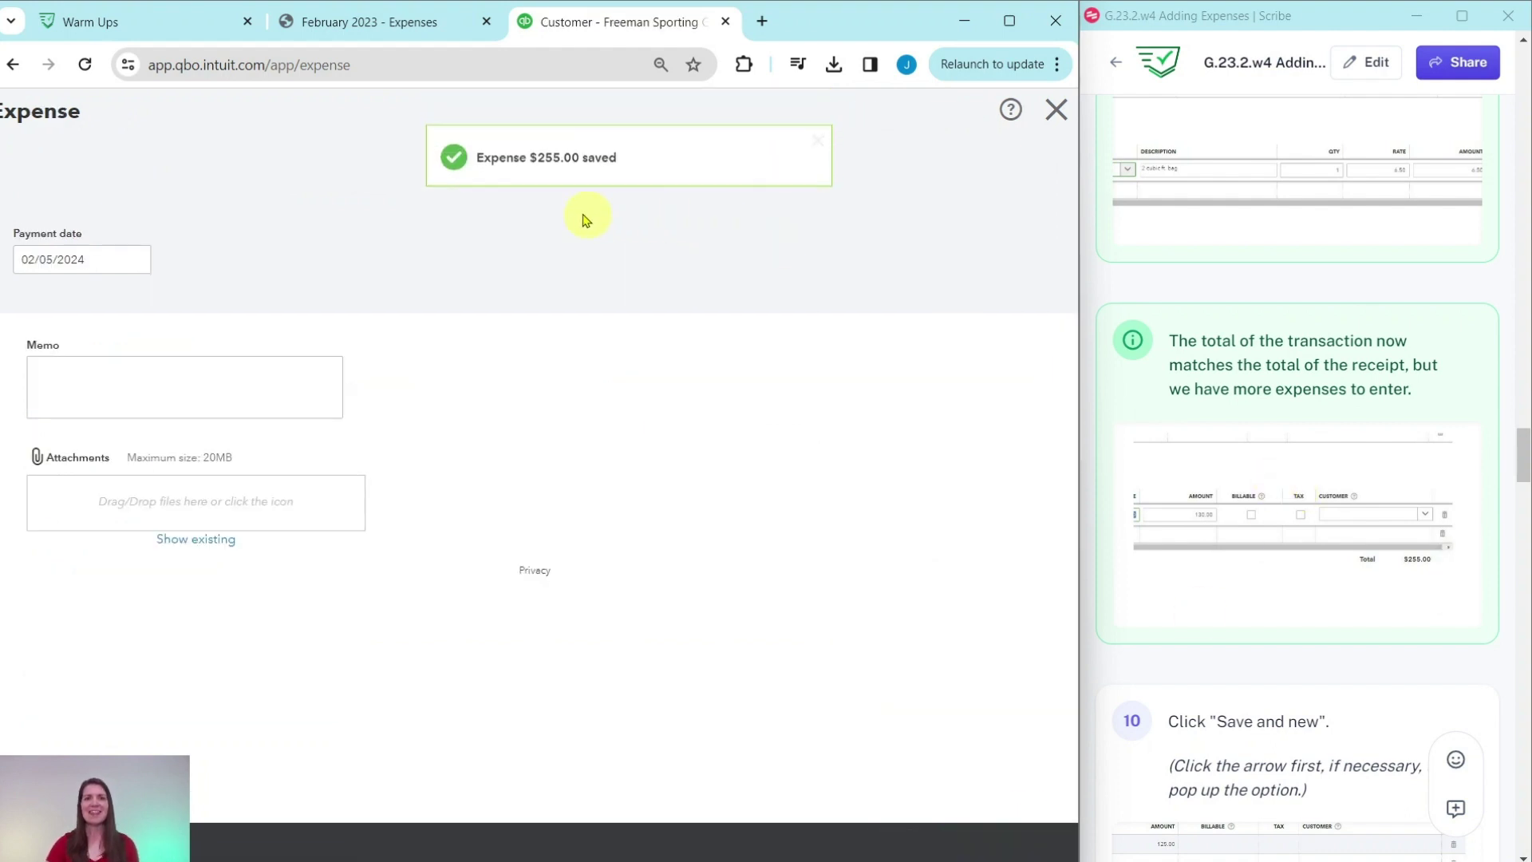
{"action": "left_click", "coordinate": [388, 23]}
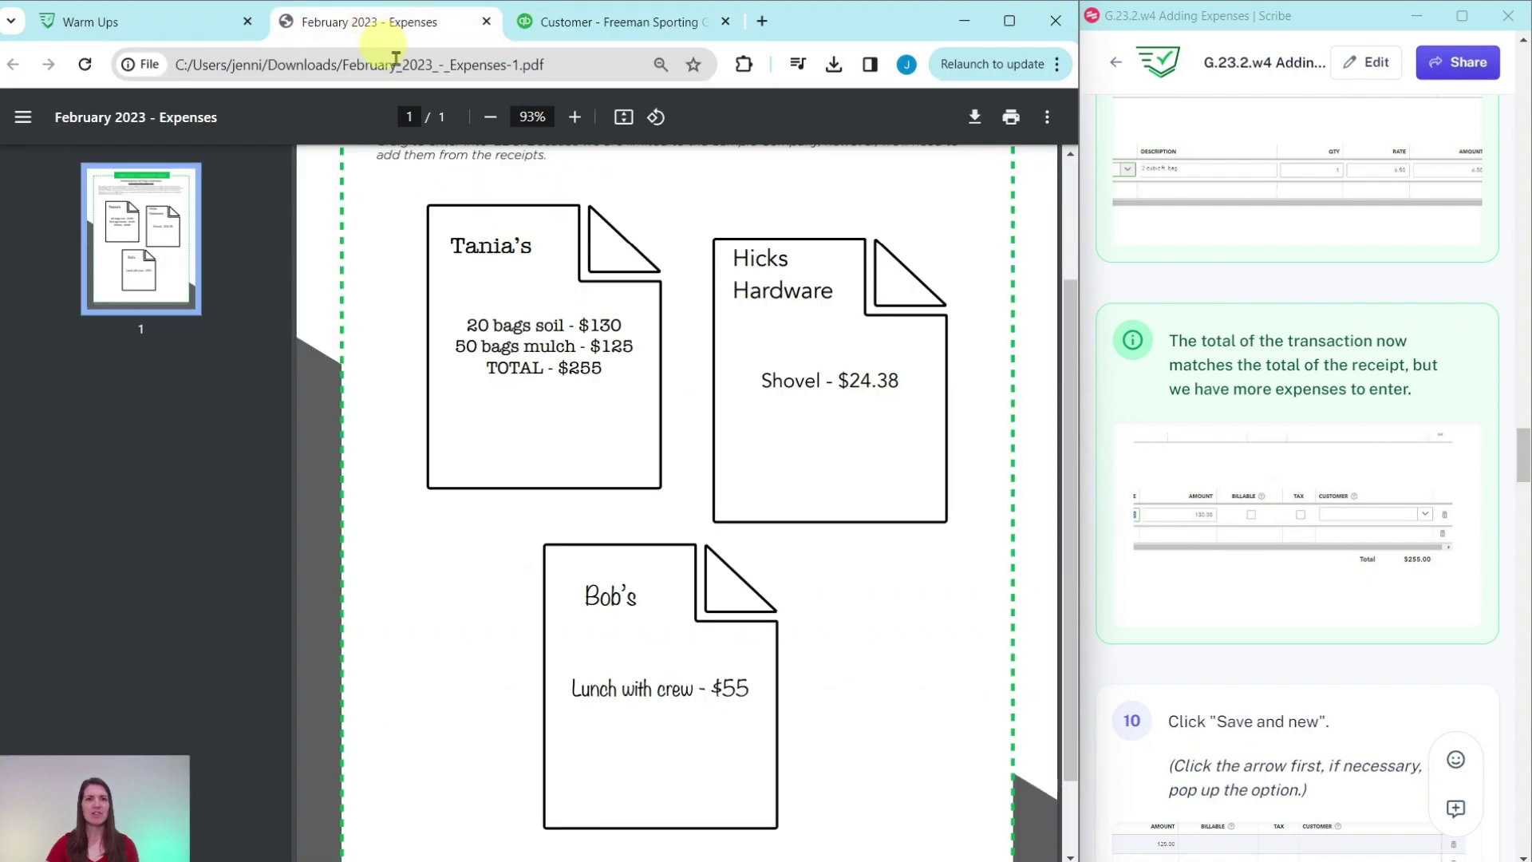
{"action": "left_click", "coordinate": [582, 21]}
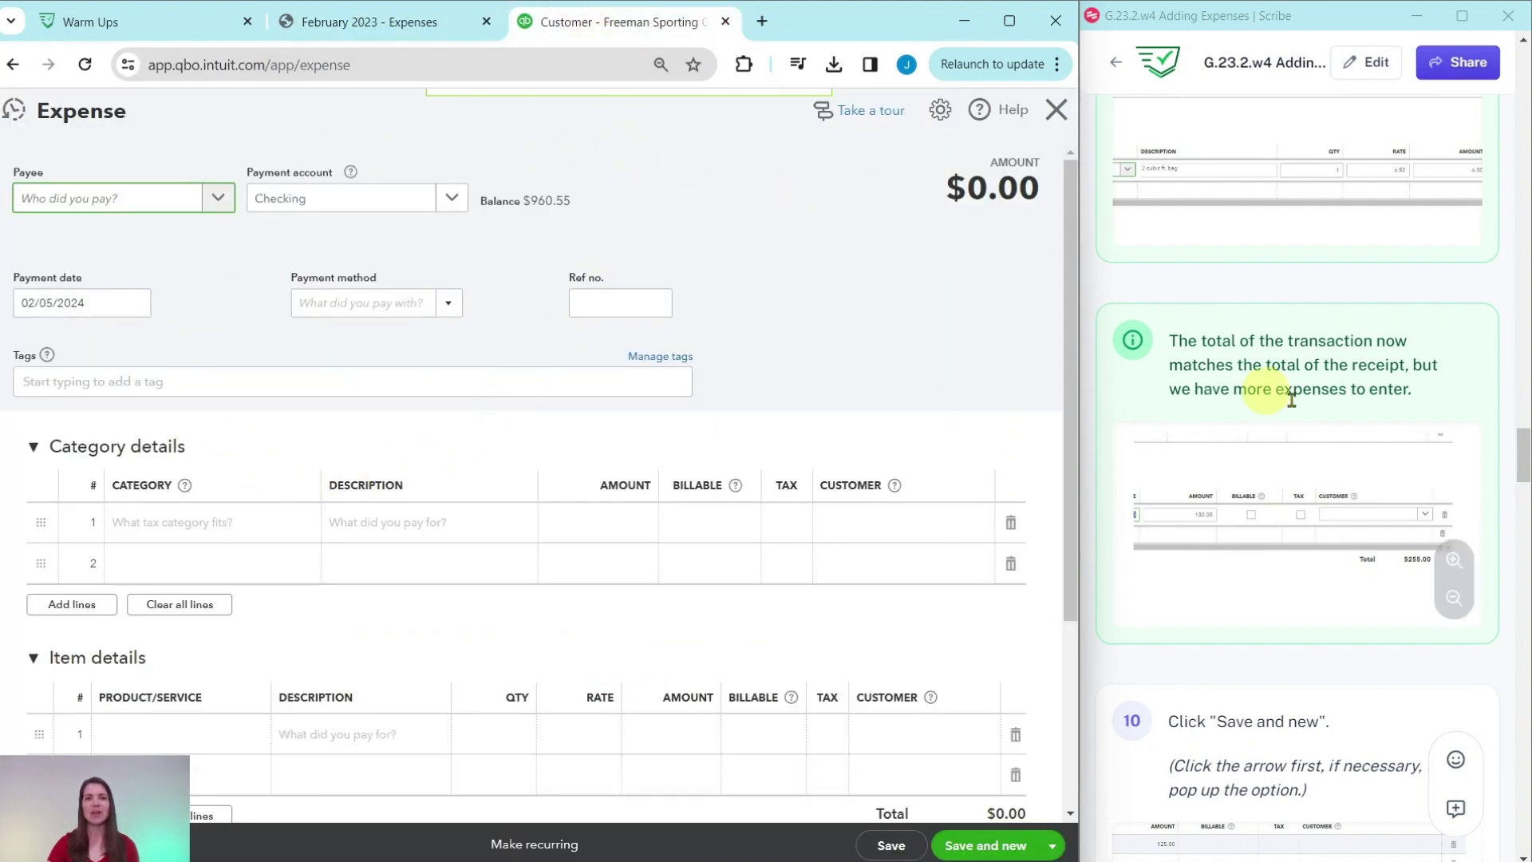
{"action": "scroll", "coordinate": [1286, 391], "scroll_direction": "down", "scroll_amount": 10}
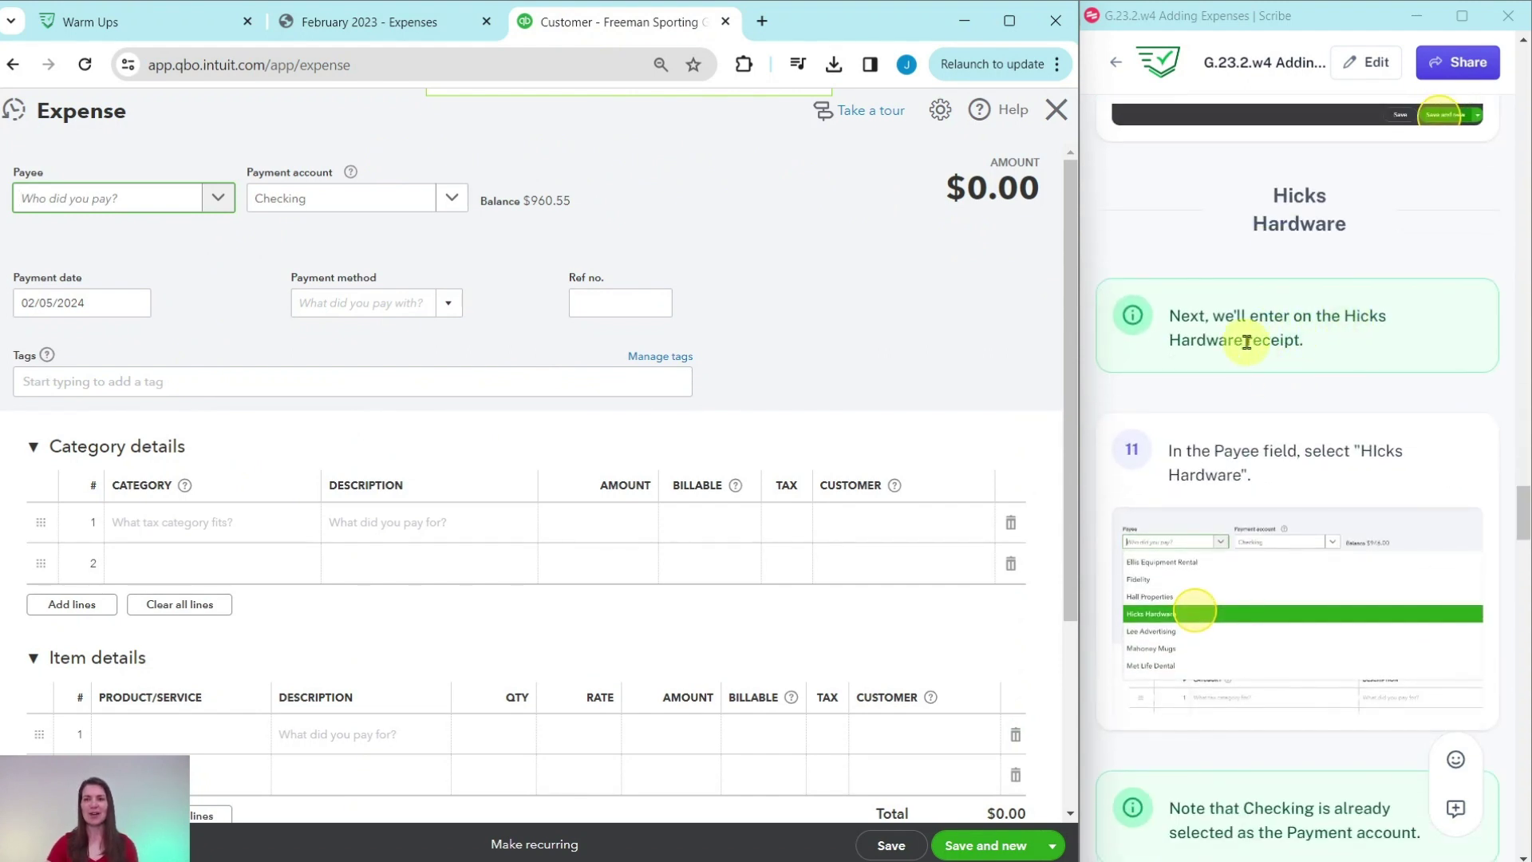
{"action": "scroll", "coordinate": [1247, 342], "scroll_direction": "down", "scroll_amount": 3}
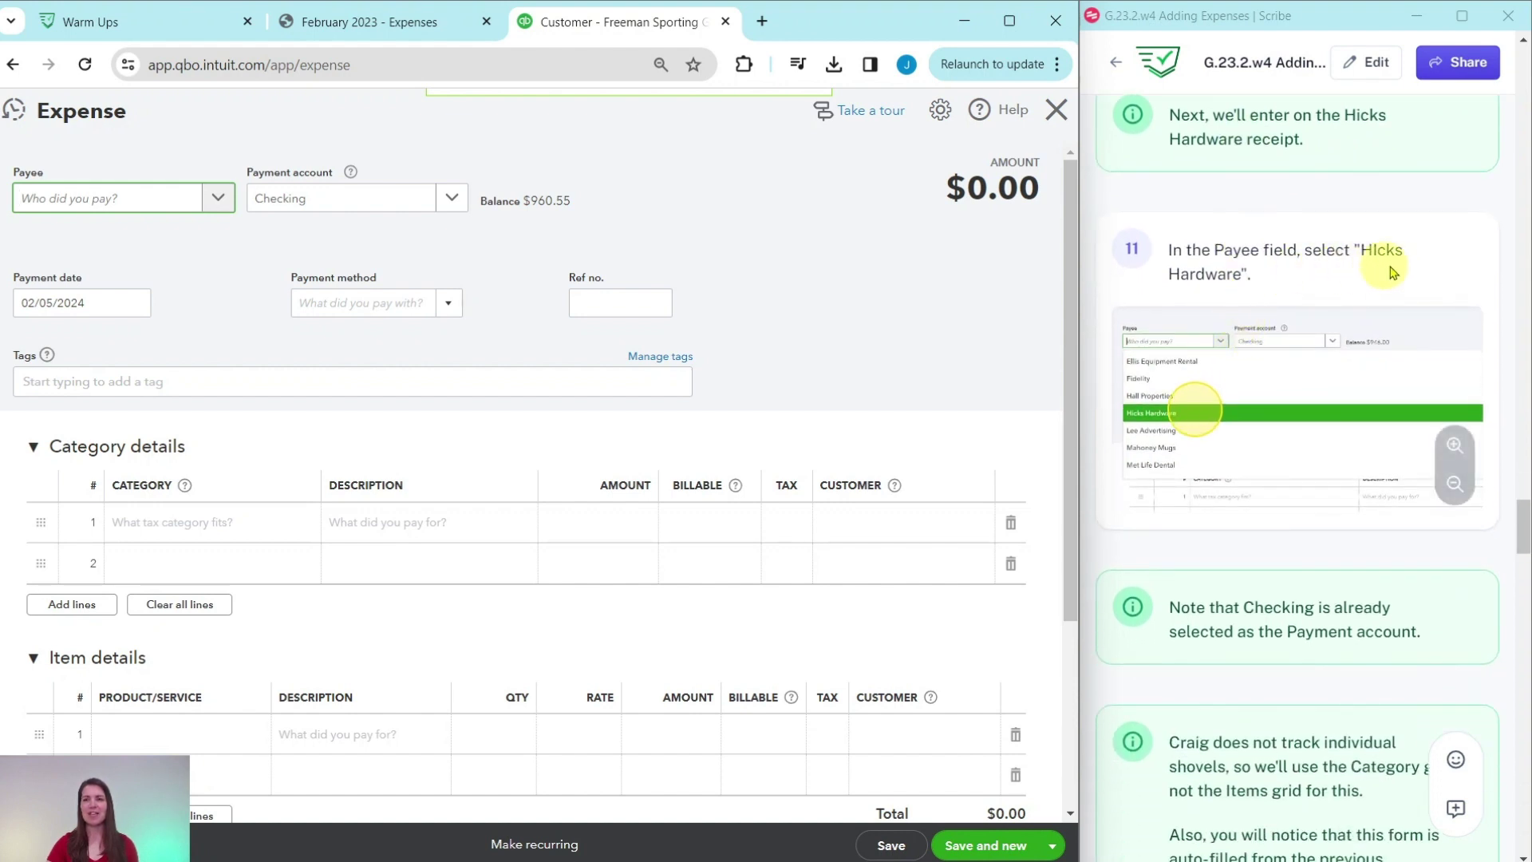
Choose Hicks Hardware as the new expense's payee
{"action": "left_click", "coordinate": [182, 200]}
{"action": "type", "text": "hick"}
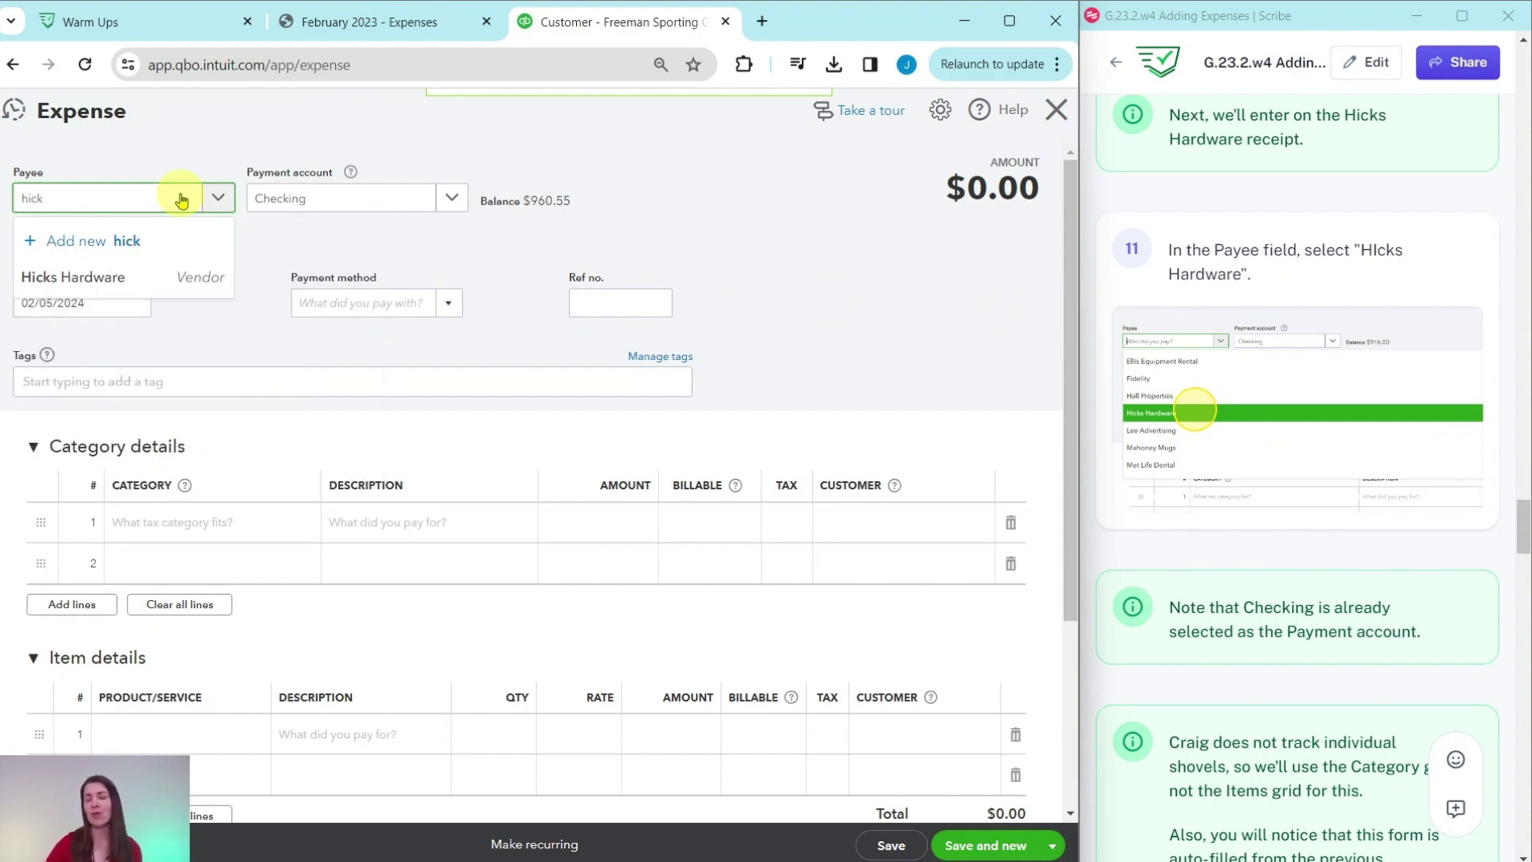
{"action": "left_click", "coordinate": [78, 285]}
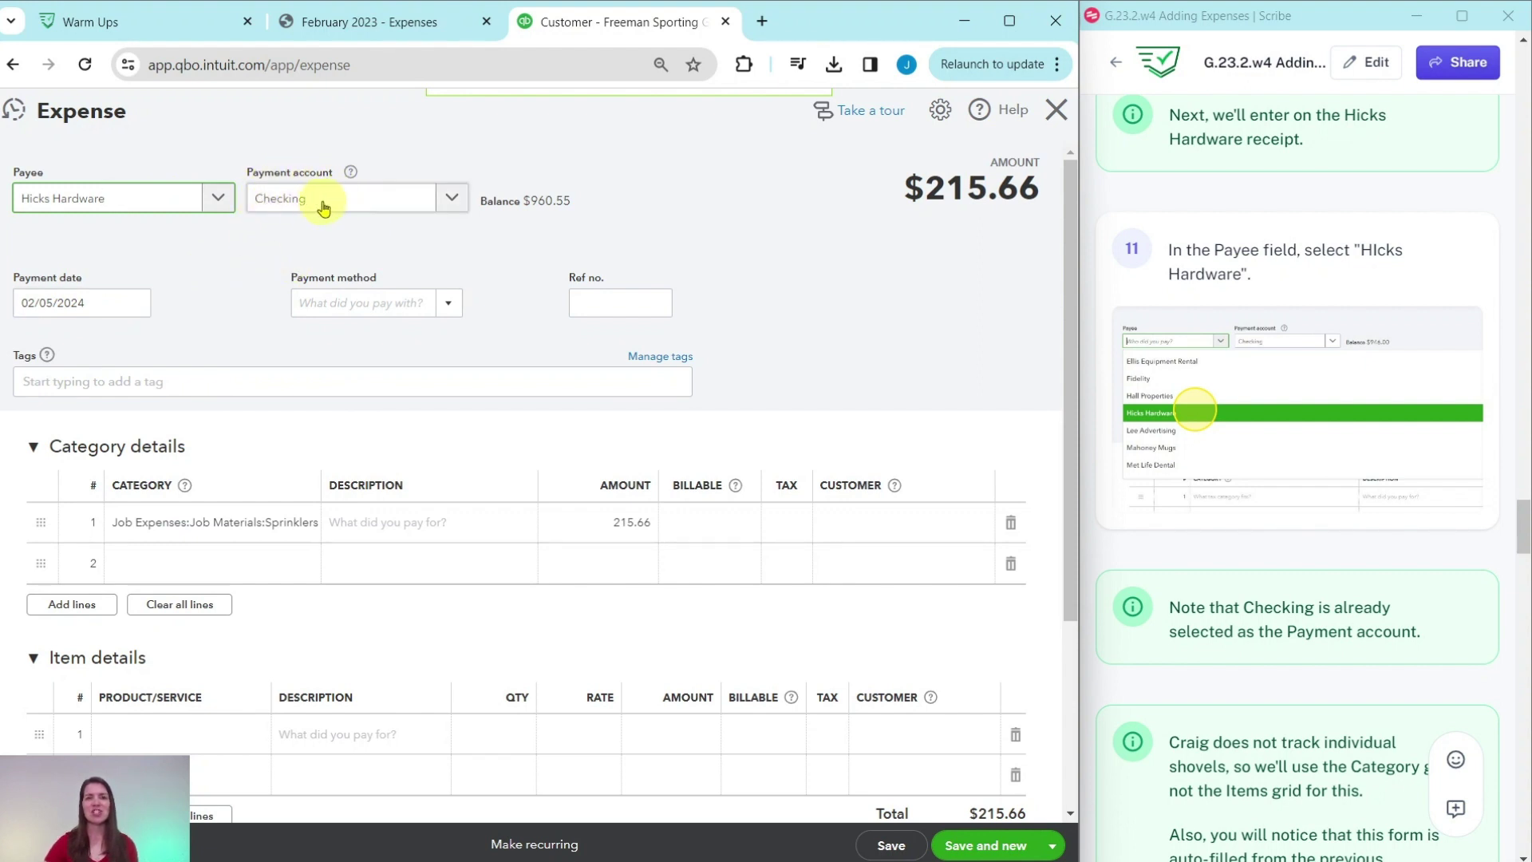
{"action": "scroll", "coordinate": [1200, 365], "scroll_direction": "down", "scroll_amount": 1}
{"action": "scroll", "coordinate": [1200, 365], "scroll_direction": "down", "scroll_amount": 7}
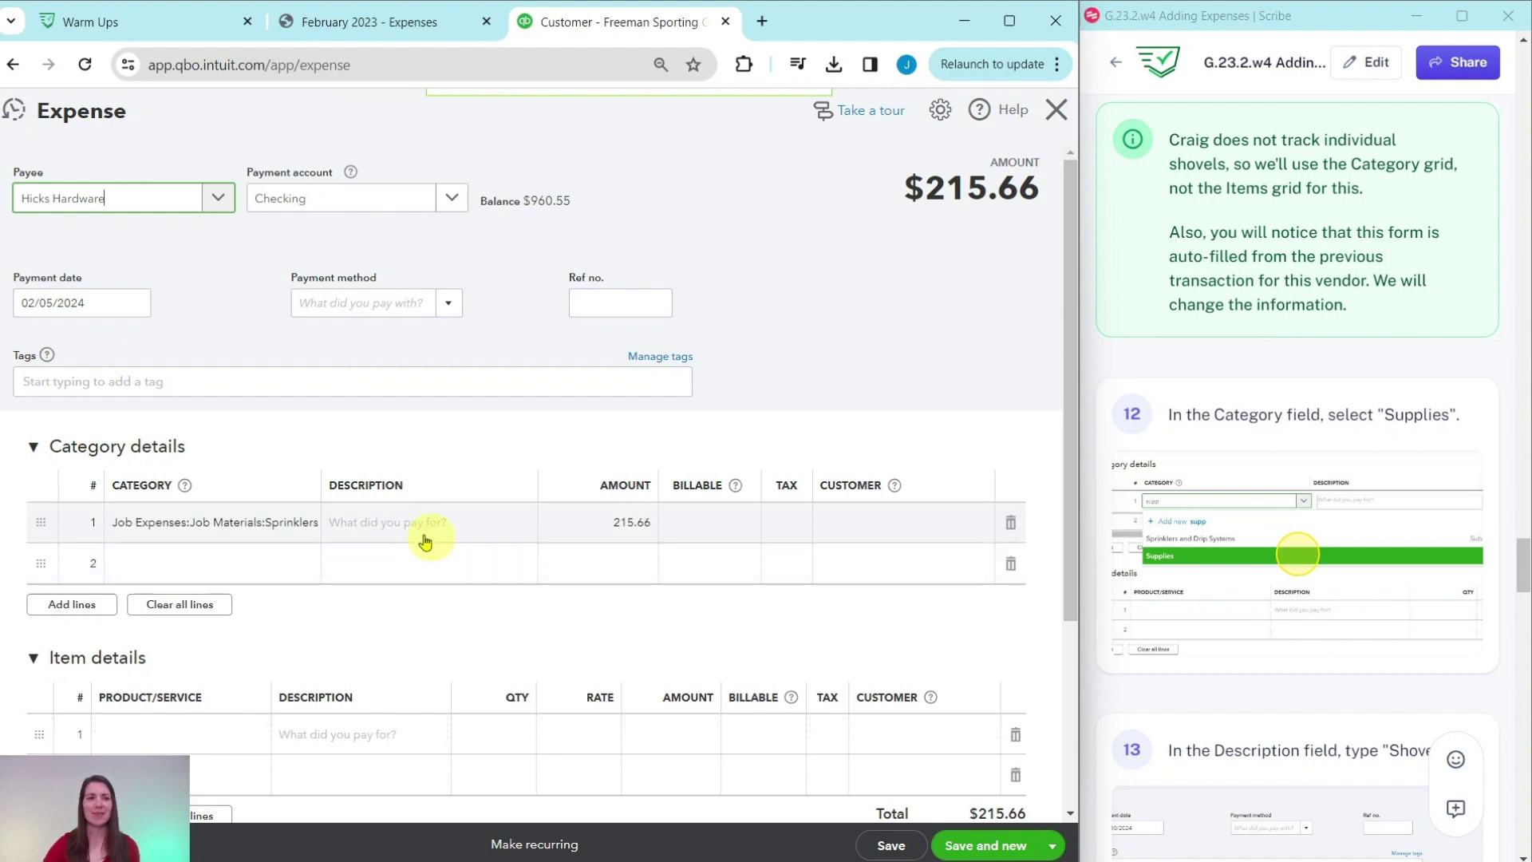
Change the first category line from Sprinklers to Supplies
{"action": "left_click", "coordinate": [140, 534]}
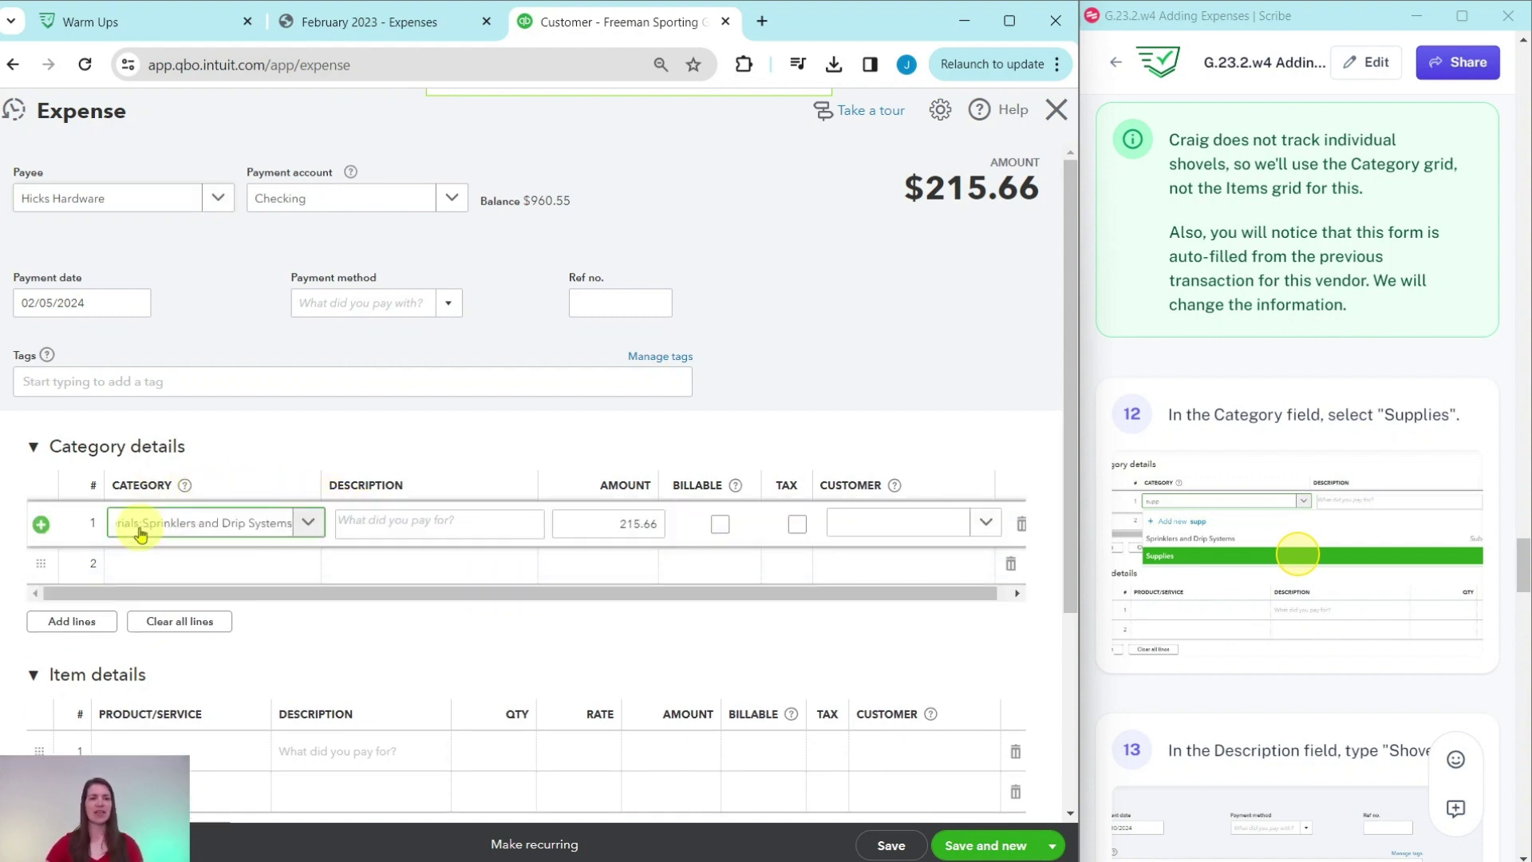
{"action": "triple_click", "coordinate": [170, 533]}
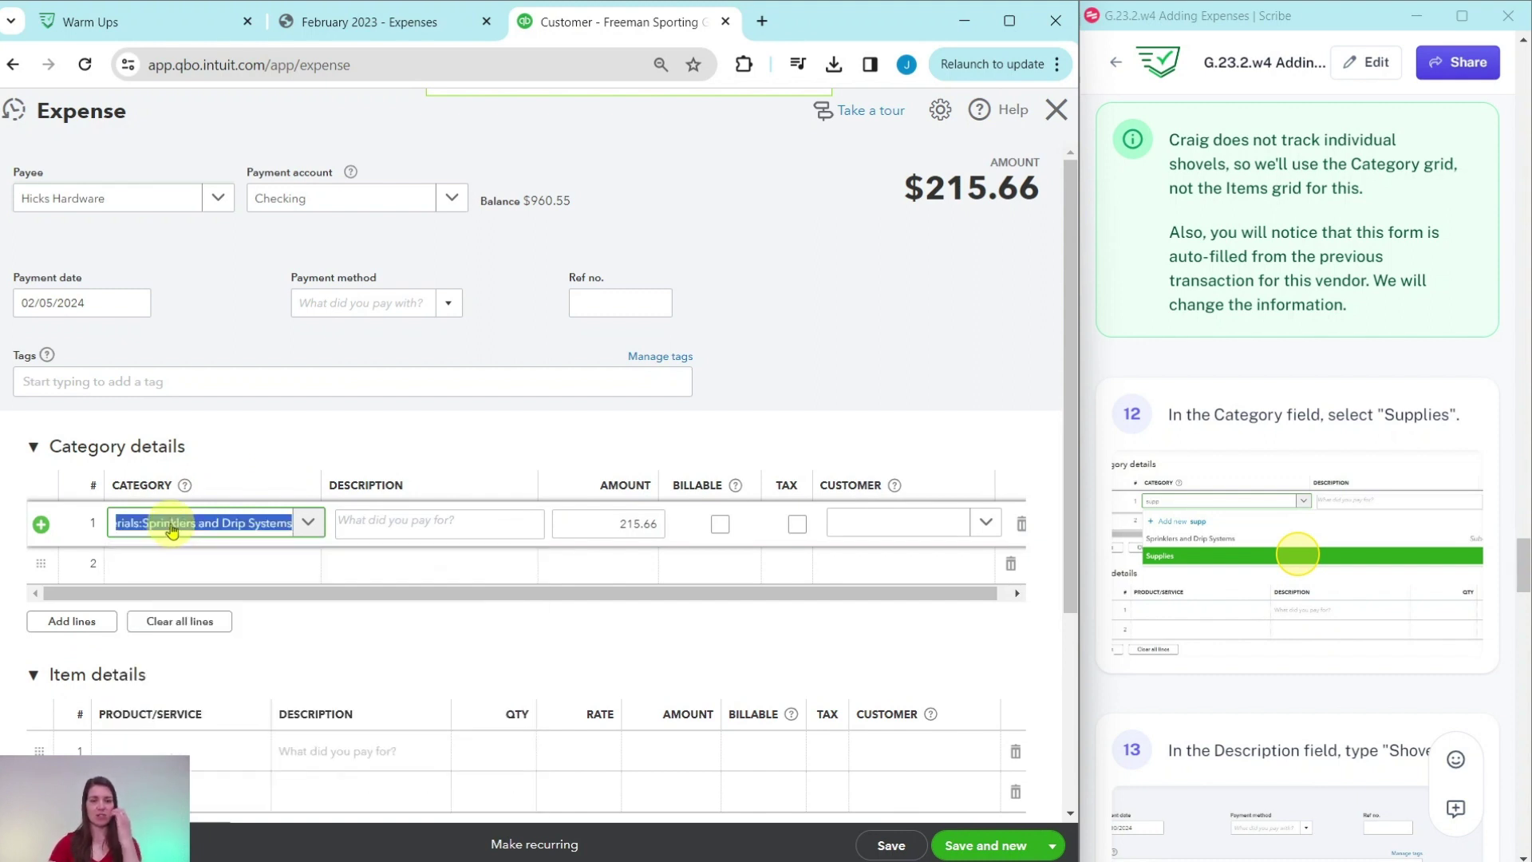
{"action": "key", "text": "BackSpace"}
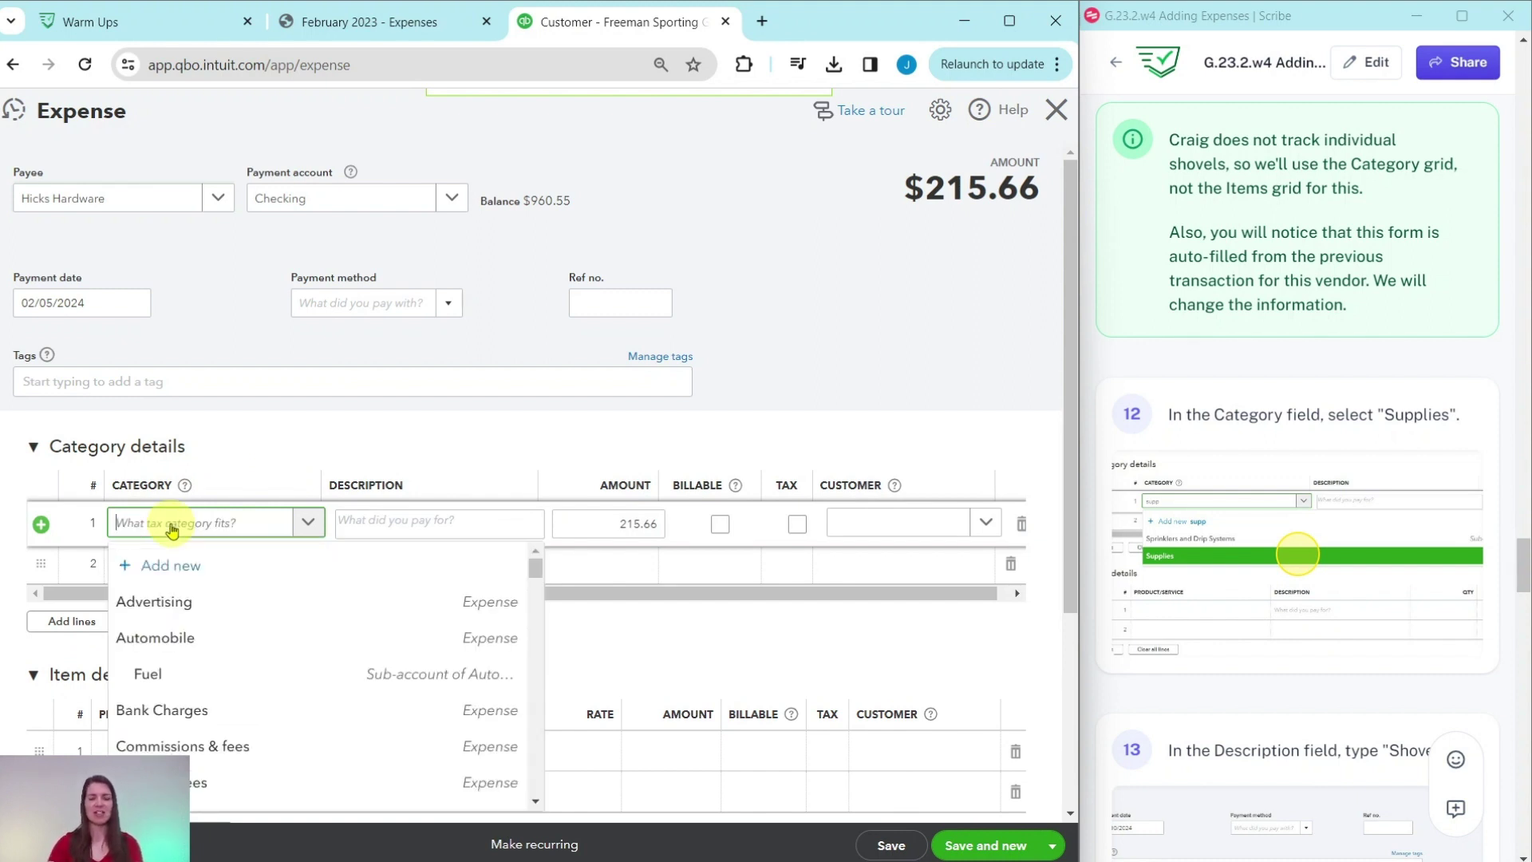
{"action": "type", "text": "supplies"}
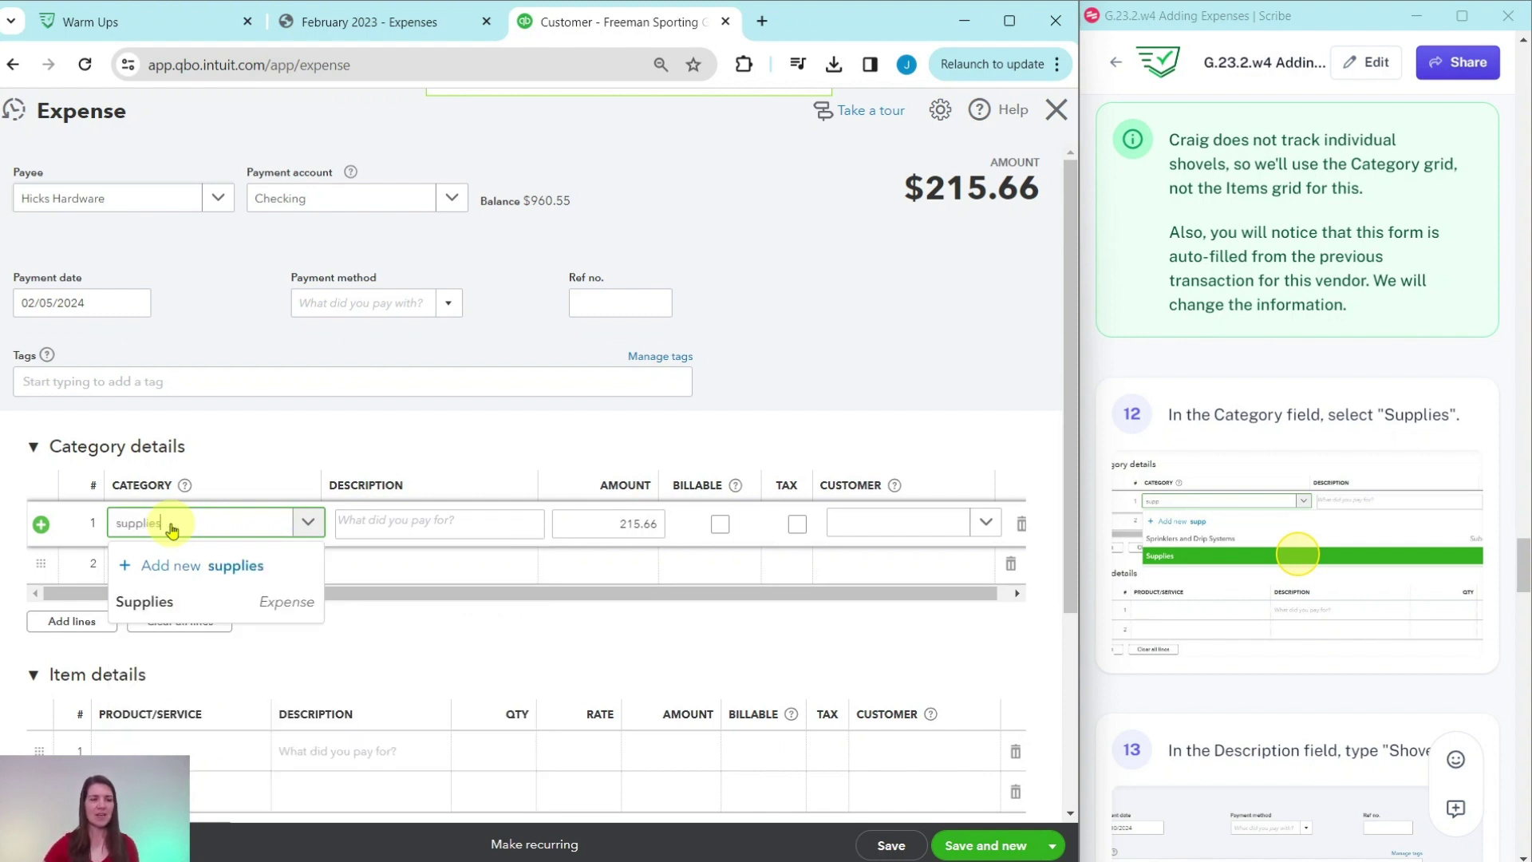
{"action": "left_click", "coordinate": [162, 604]}
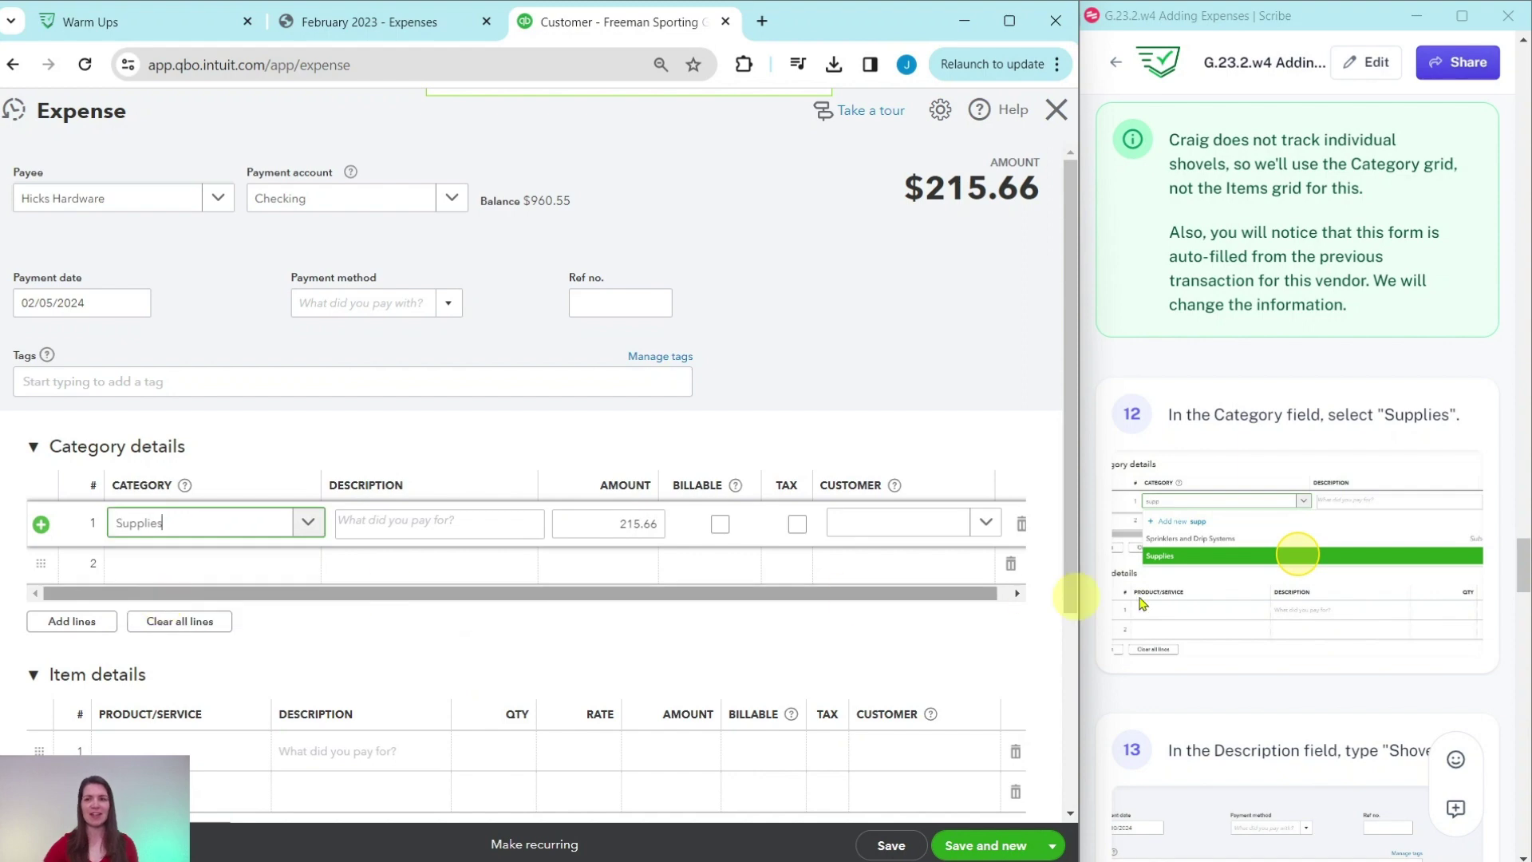
Describe the Supplies line as Shovel, checking the shovel price on the receipt
{"action": "scroll", "coordinate": [1293, 590], "scroll_direction": "down", "scroll_amount": 5}
{"action": "scroll", "coordinate": [1331, 594], "scroll_direction": "down", "scroll_amount": 2}
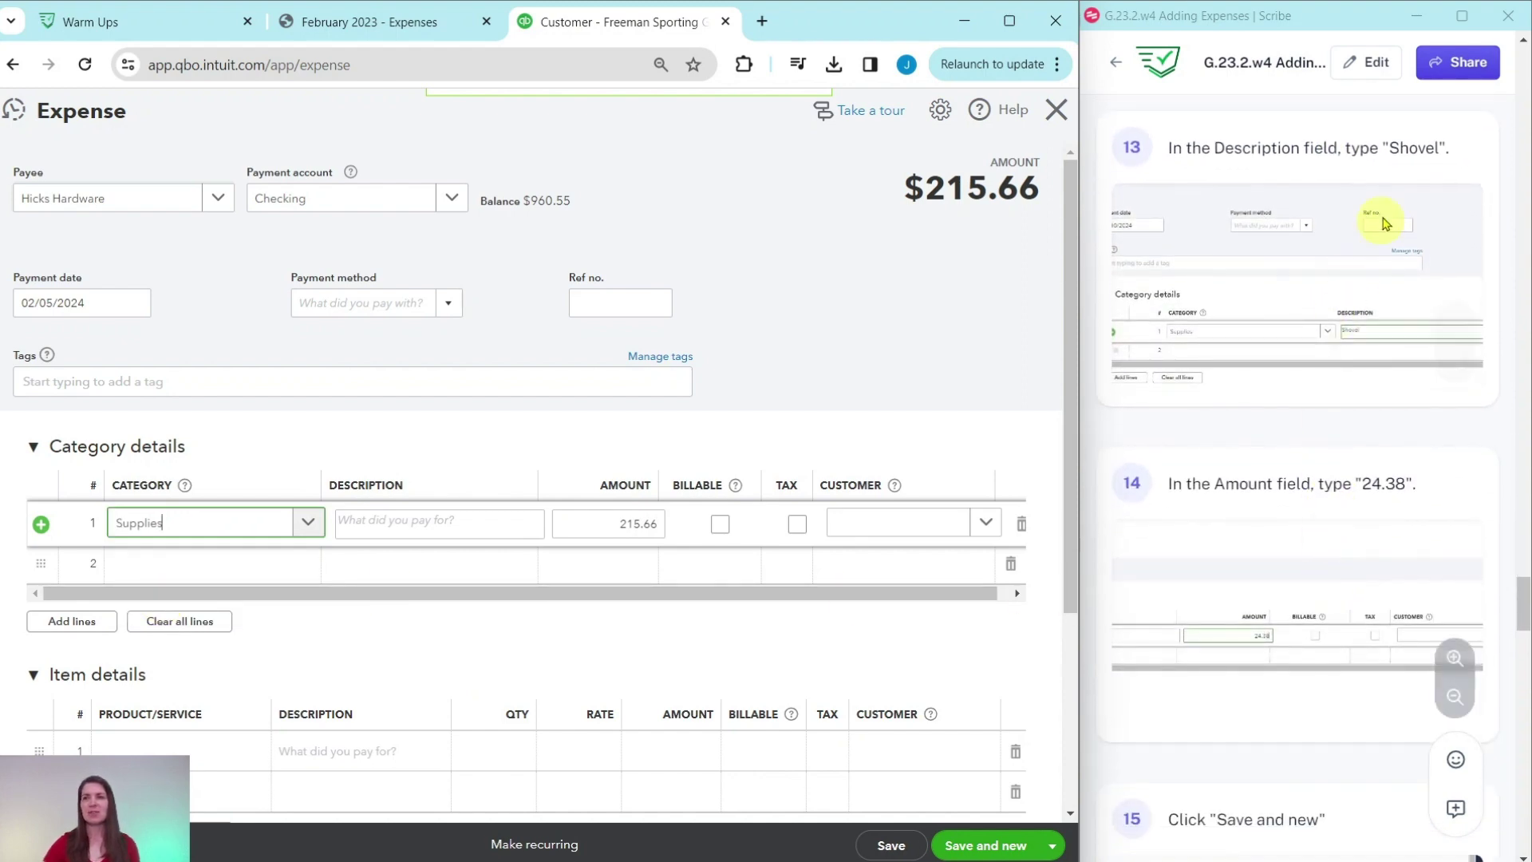
{"action": "scroll", "coordinate": [554, 427], "scroll_direction": "down", "scroll_amount": 3}
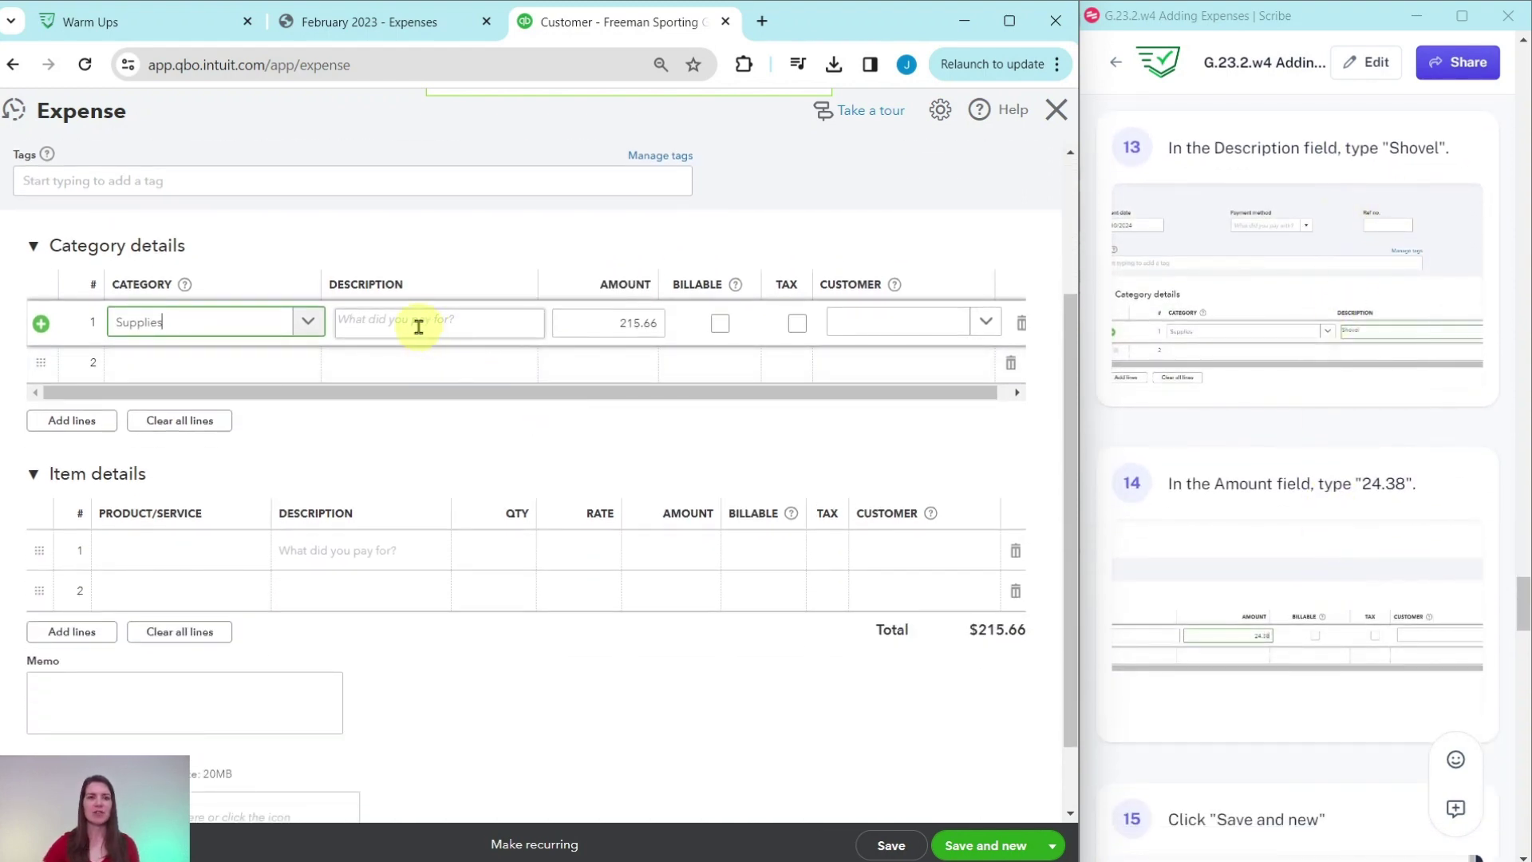
{"action": "left_click", "coordinate": [418, 327]}
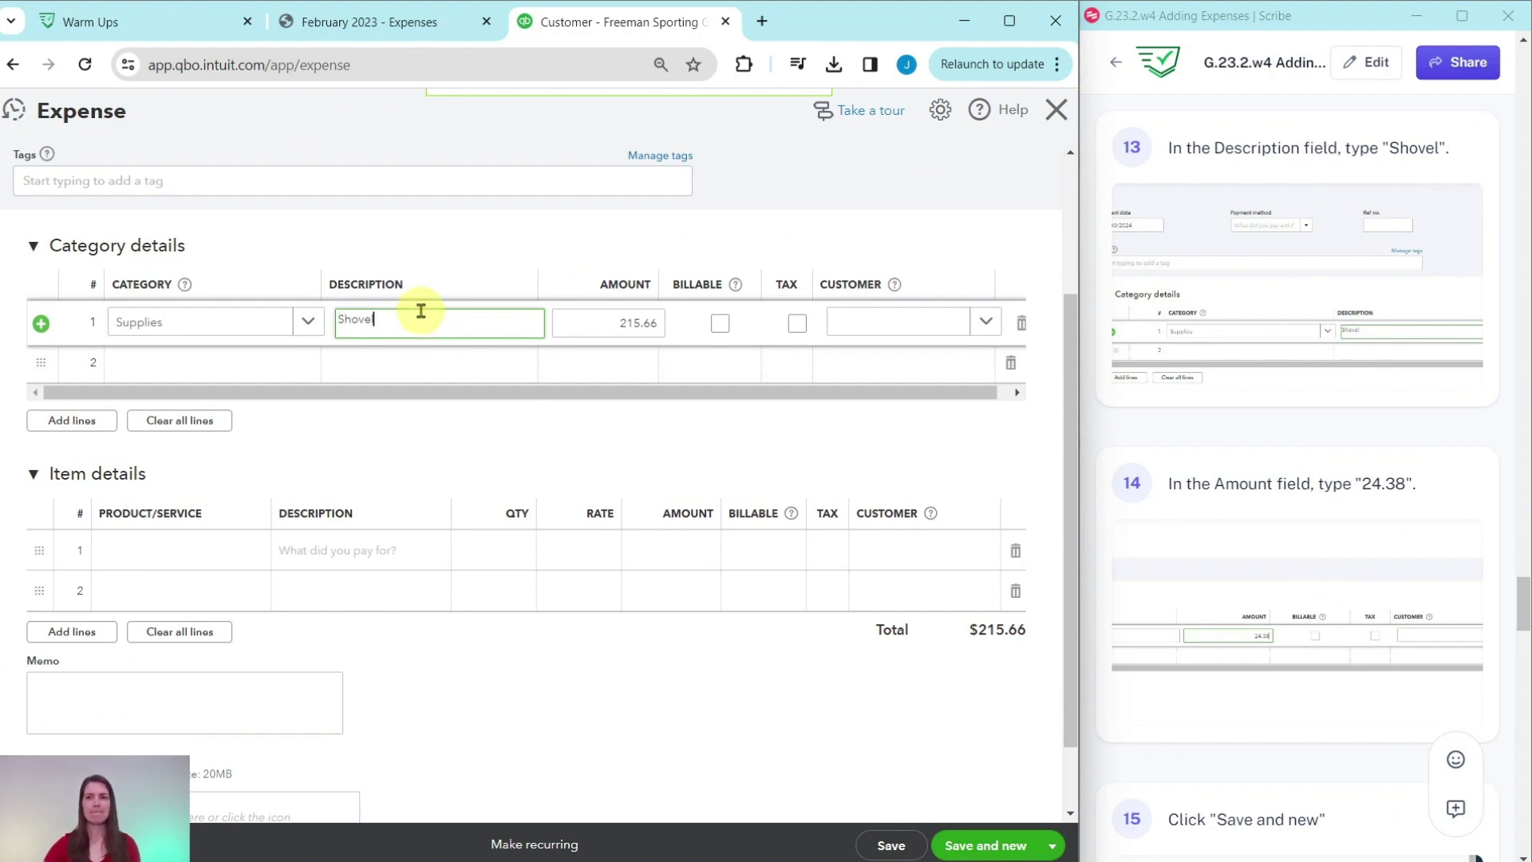
{"action": "left_click", "coordinate": [383, 24]}
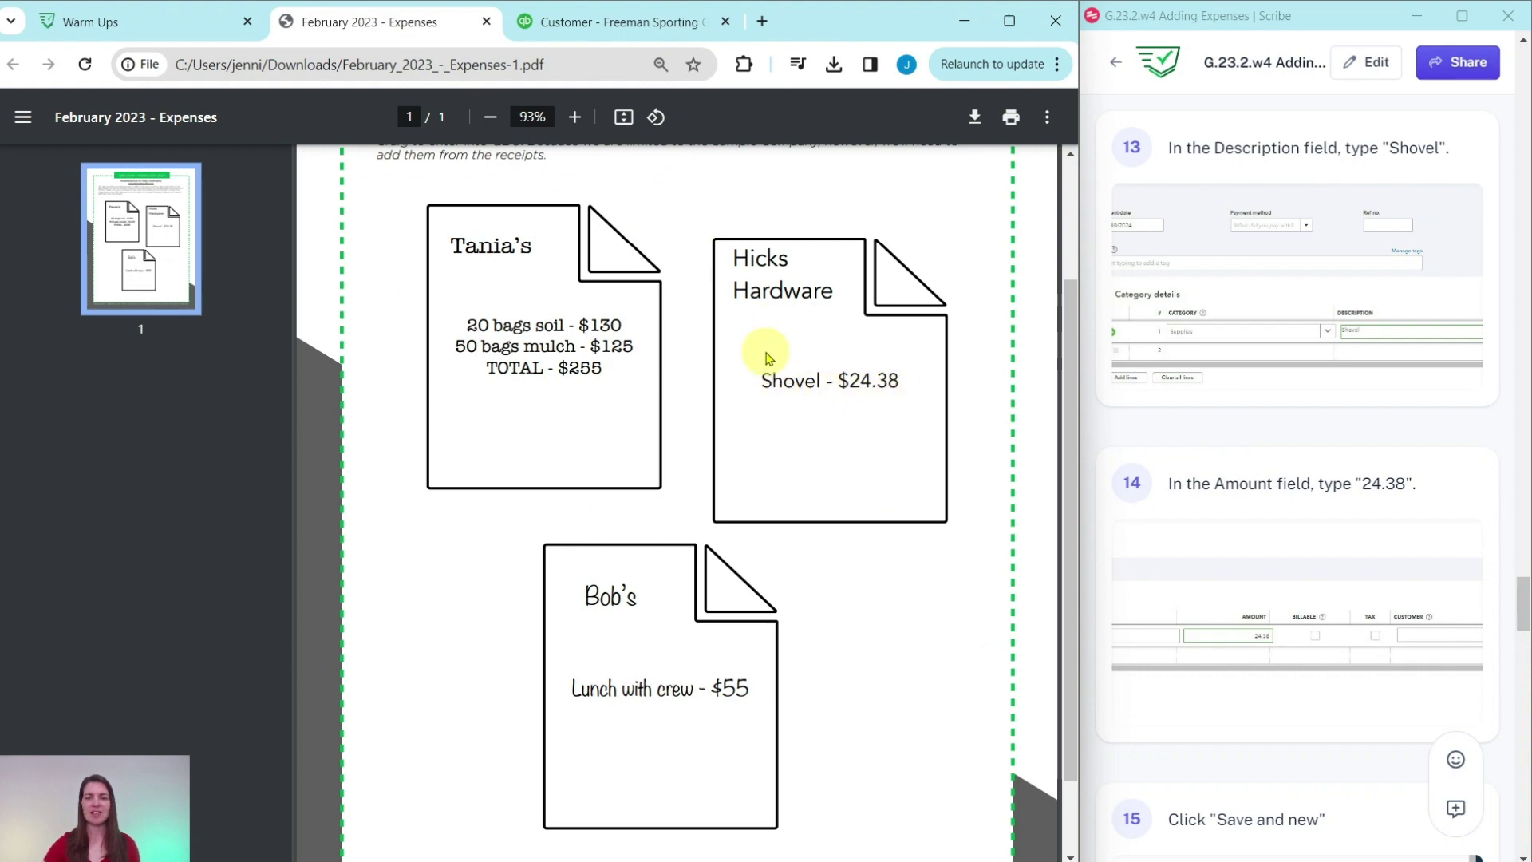
{"action": "left_click", "coordinate": [602, 20]}
Replace the line's 215.66 amount with 24.38
{"action": "left_click", "coordinate": [616, 327]}
{"action": "left_click_drag", "start_coordinate": [616, 328], "coordinate": [670, 333]}
{"action": "key", "text": "BackSpace"}
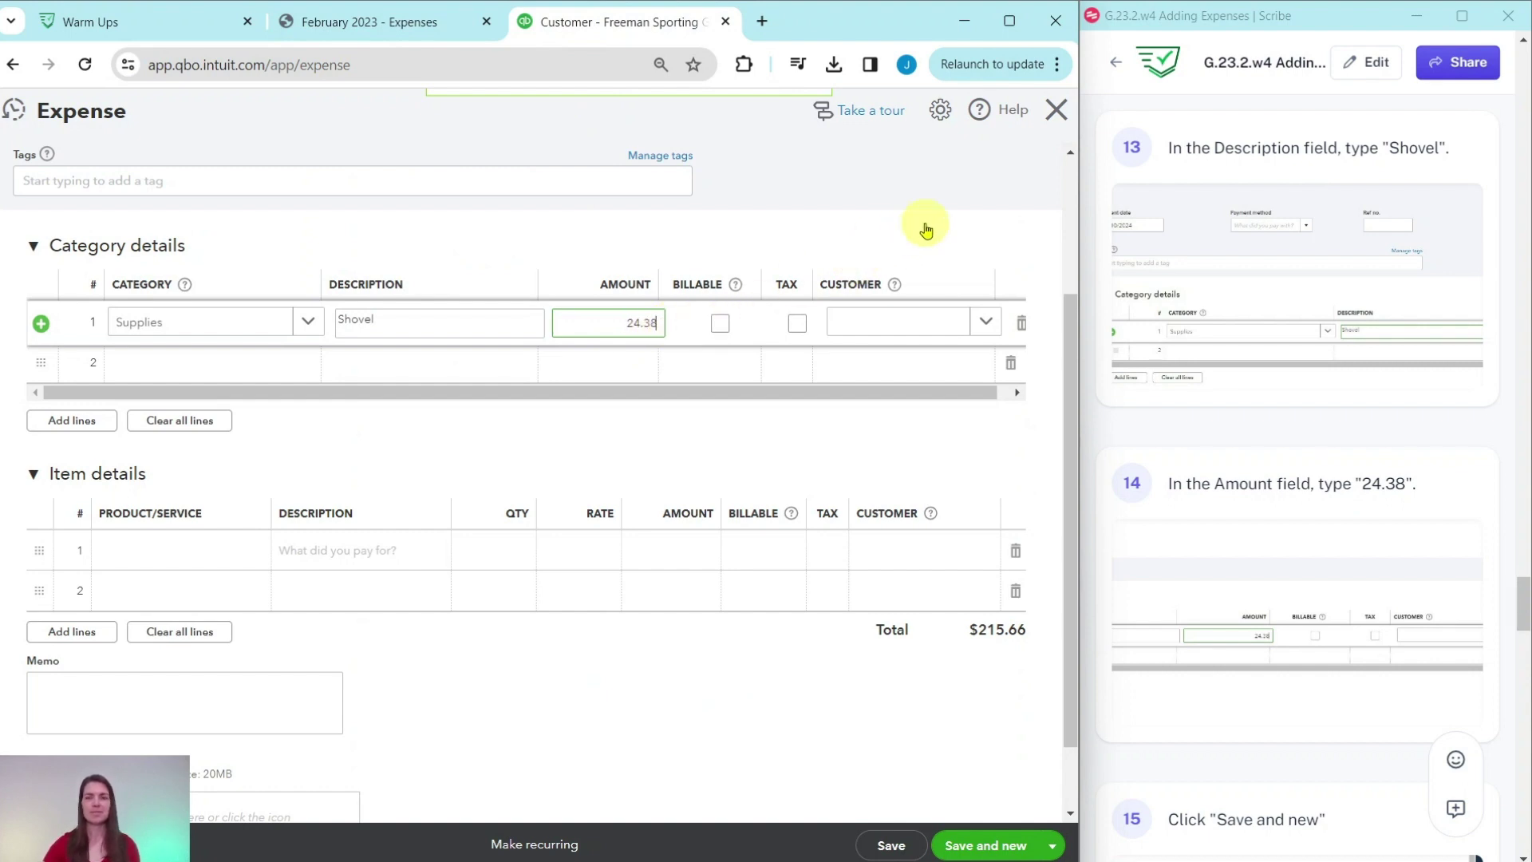
{"action": "scroll", "coordinate": [1205, 542], "scroll_direction": "down", "scroll_amount": 1}
{"action": "scroll", "coordinate": [1205, 543], "scroll_direction": "down", "scroll_amount": 4}
{"action": "scroll", "coordinate": [444, 414], "scroll_direction": "up", "scroll_amount": 2}
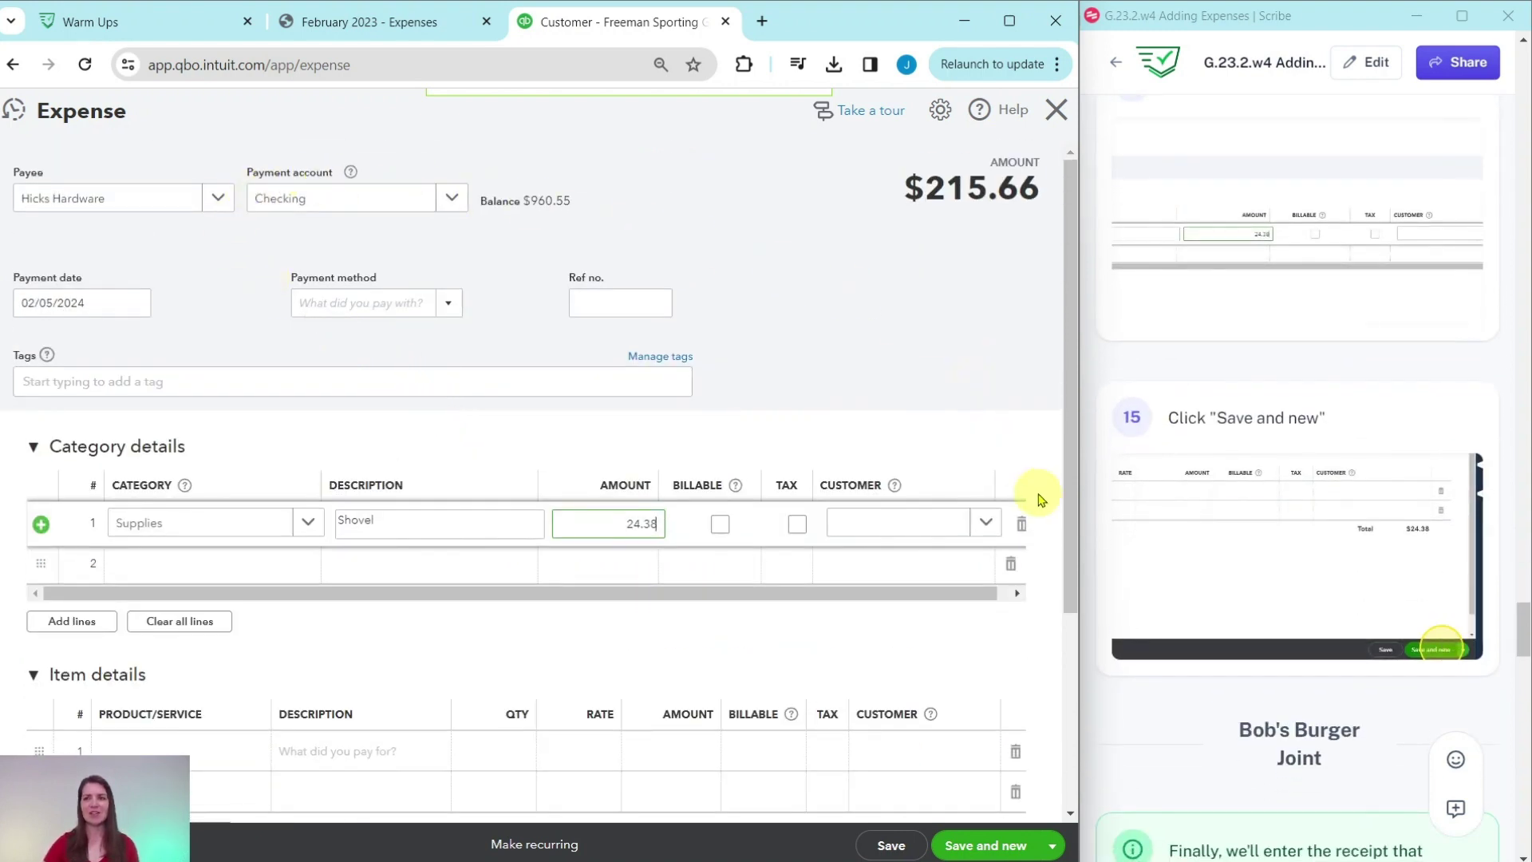
Save the $24.38 Hicks Hardware expense and start a new blank expense
{"action": "left_click", "coordinate": [988, 848]}
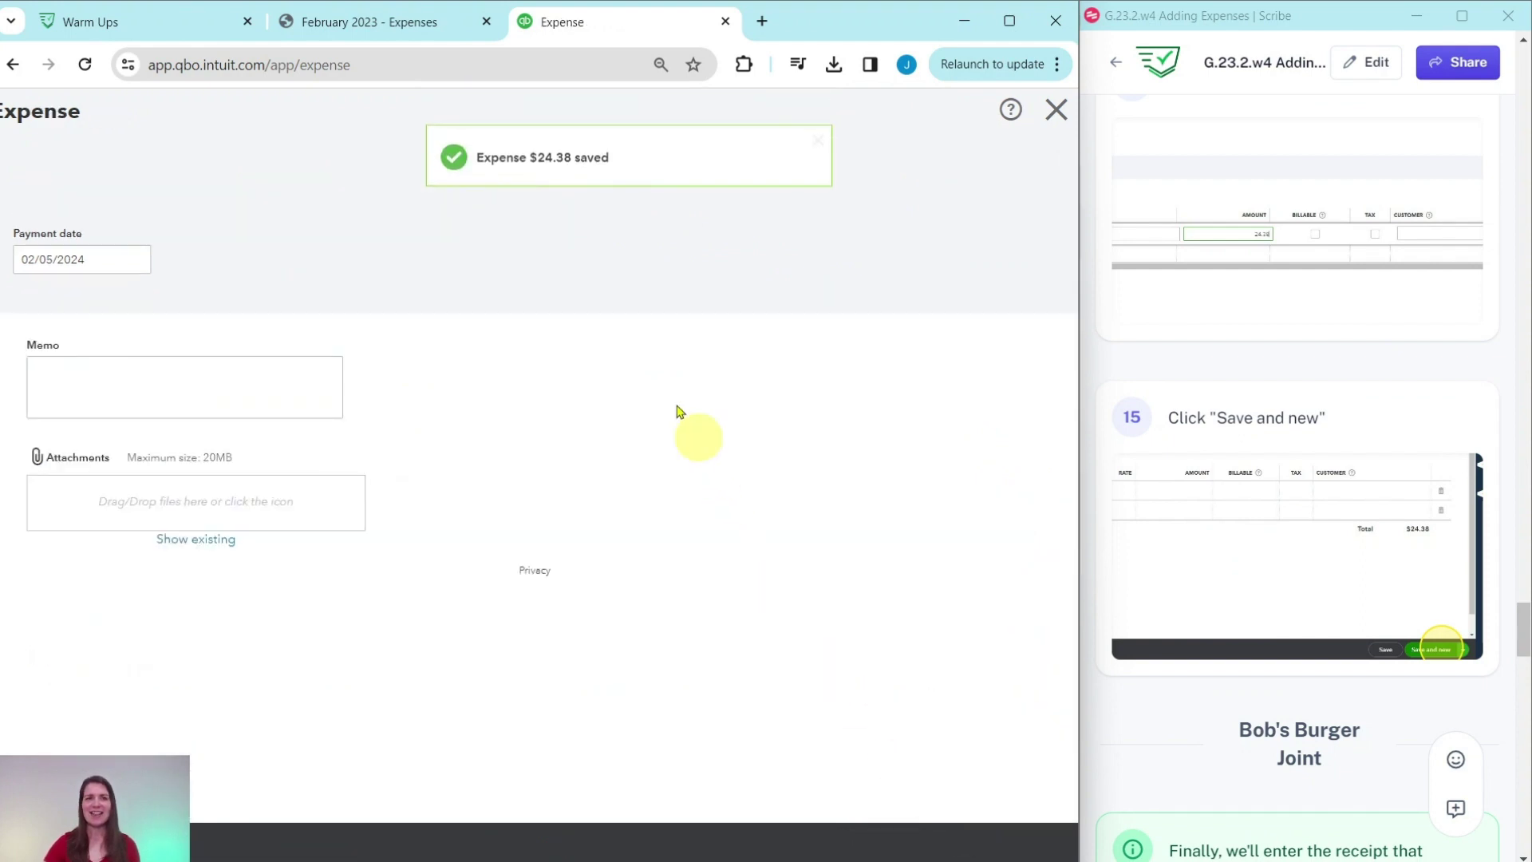
{"action": "left_click", "coordinate": [368, 31]}
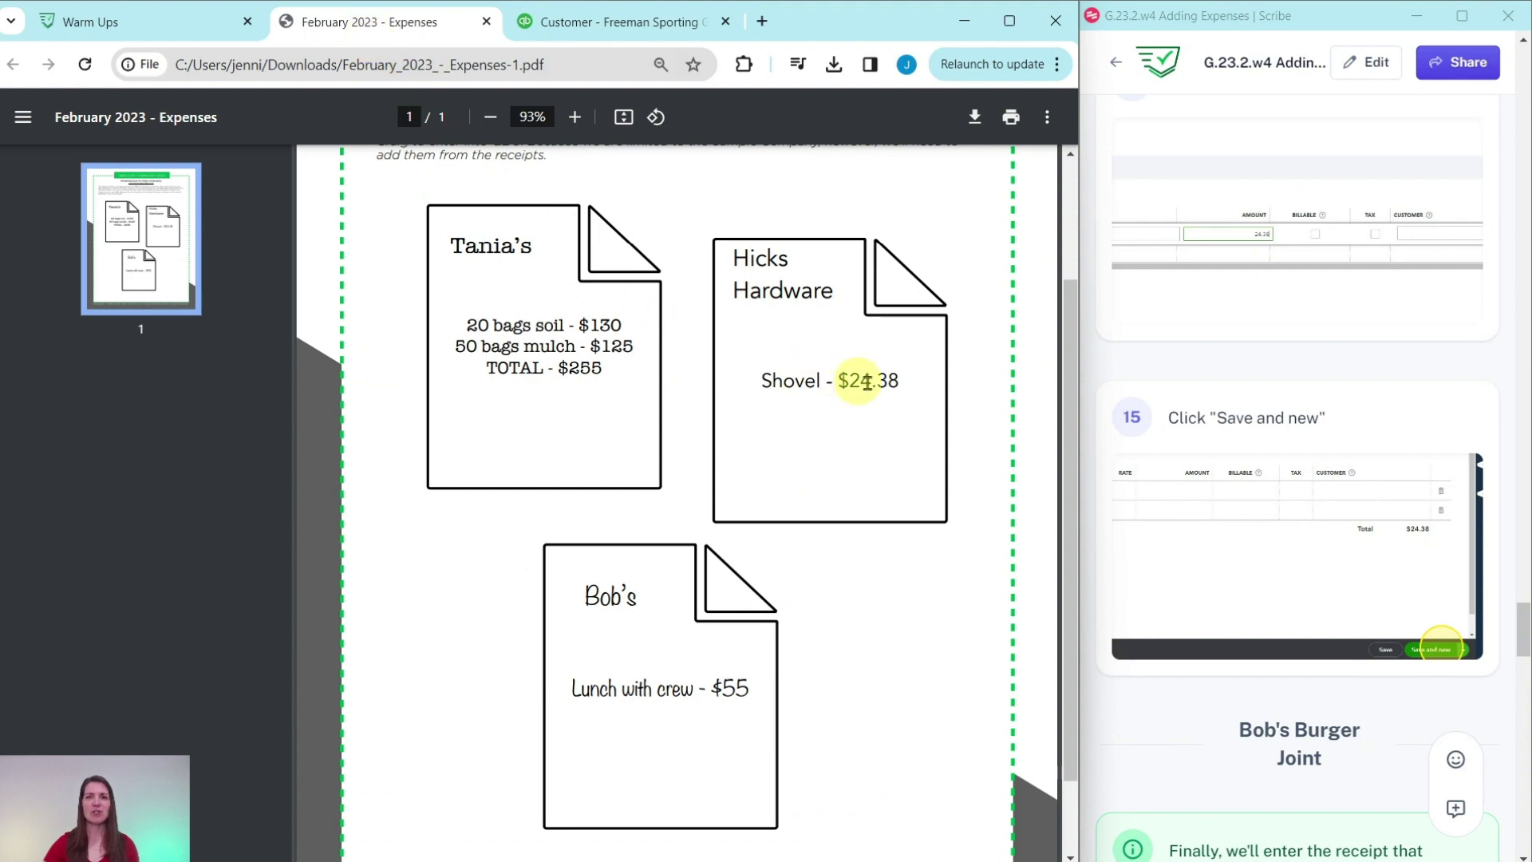
{"action": "left_click", "coordinate": [638, 23]}
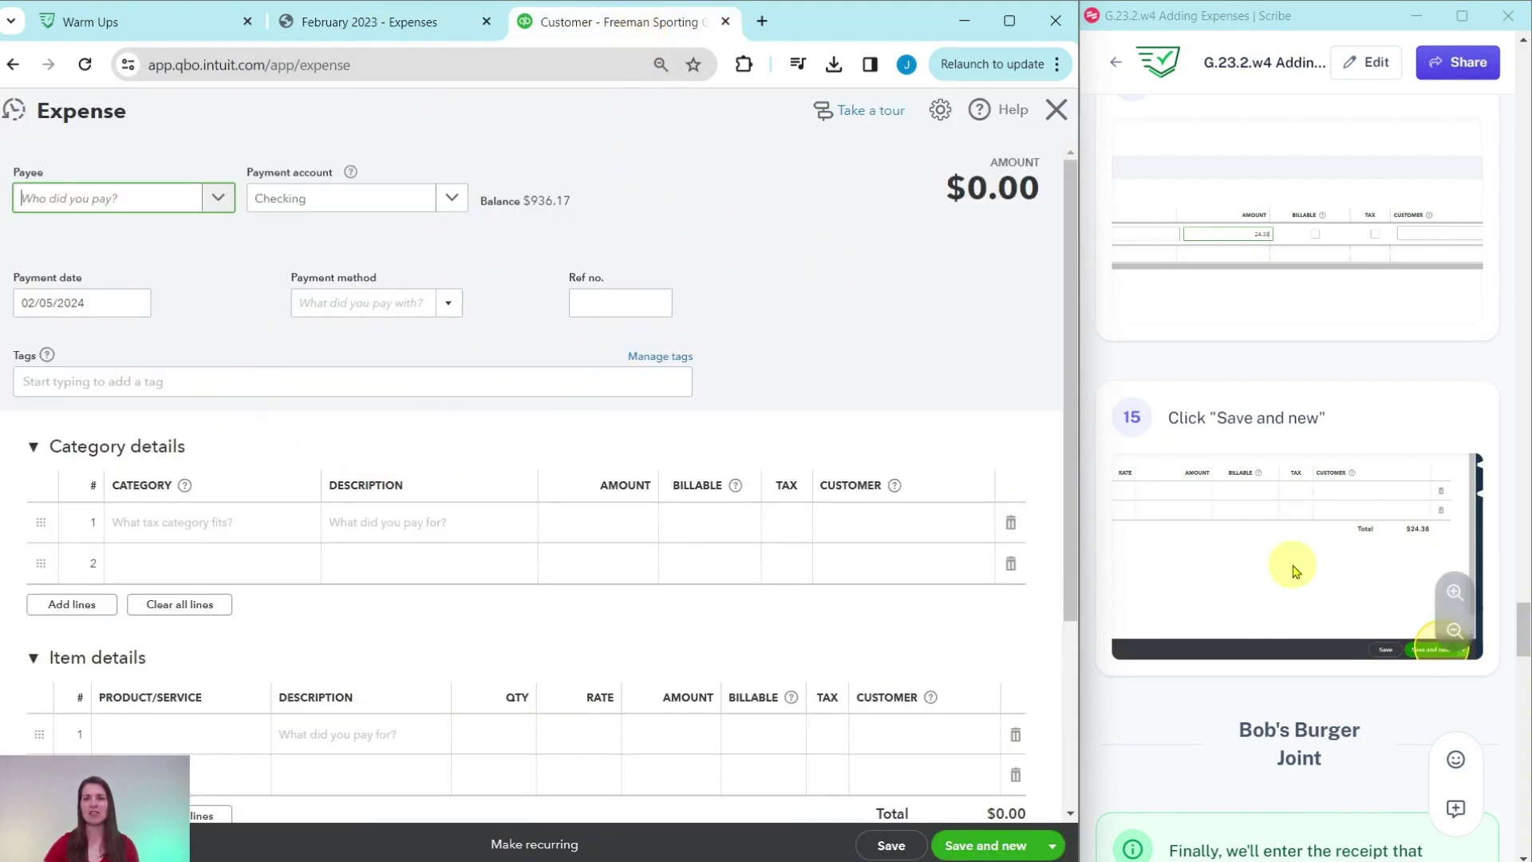
{"action": "scroll", "coordinate": [1293, 571], "scroll_direction": "down", "scroll_amount": 8}
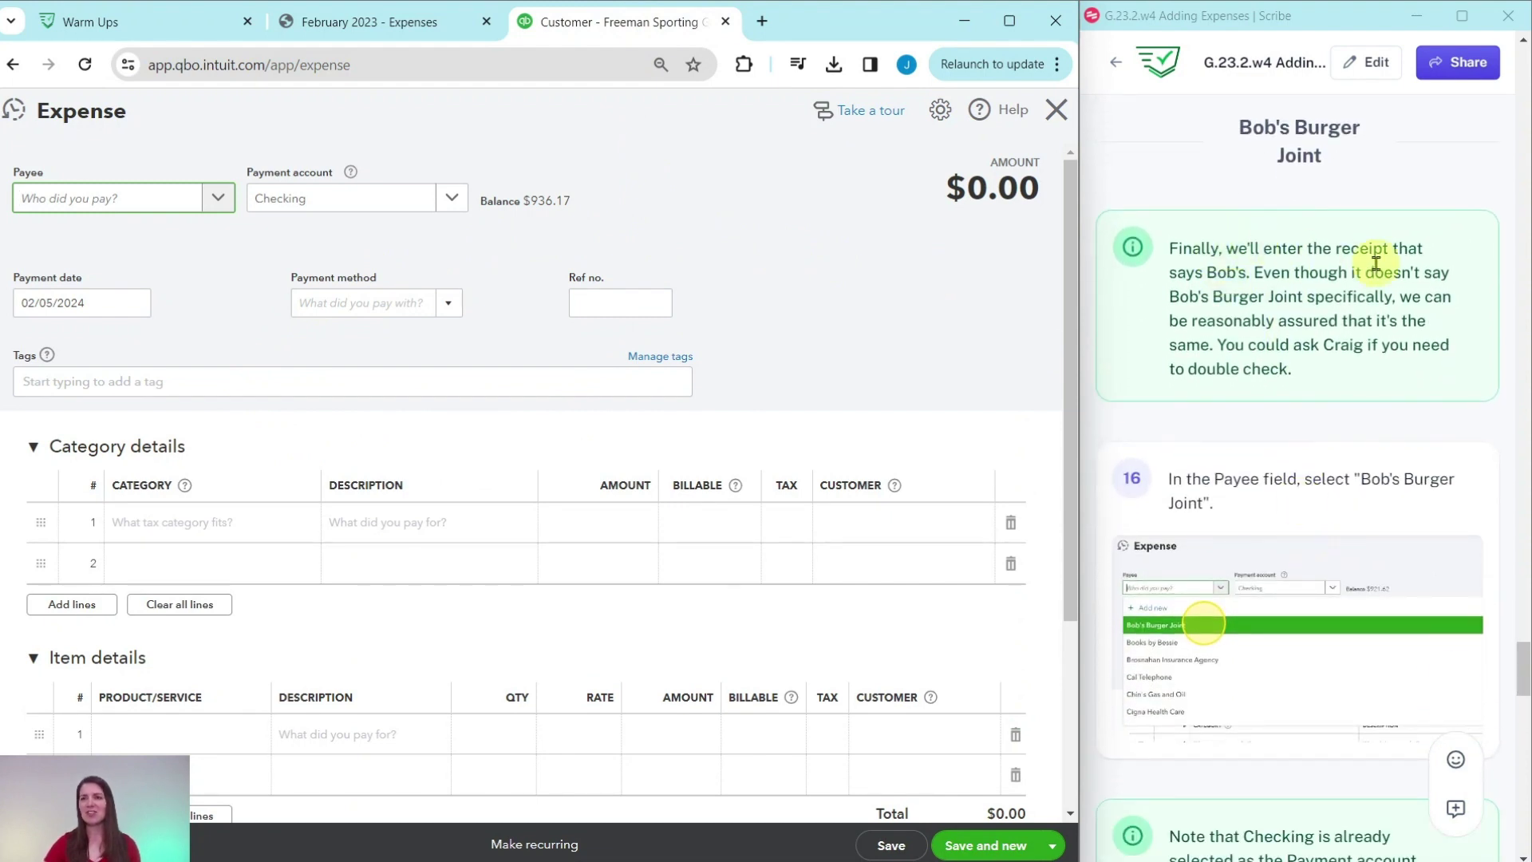
Set Bob's Burger Joint as payee after checking the lunch receipt
{"action": "left_click", "coordinate": [401, 23]}
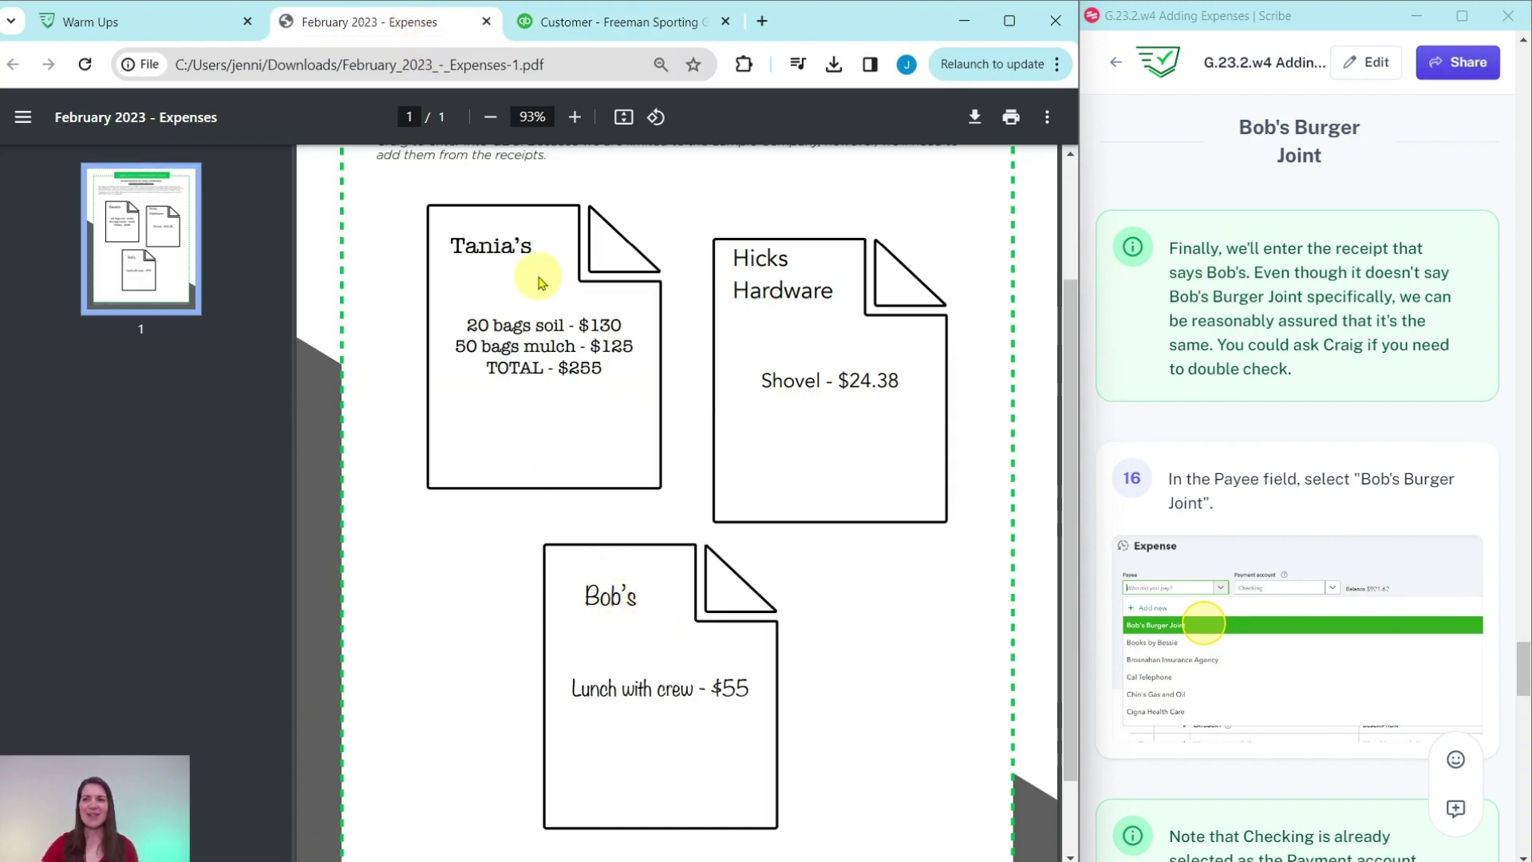
{"action": "left_click", "coordinate": [565, 24]}
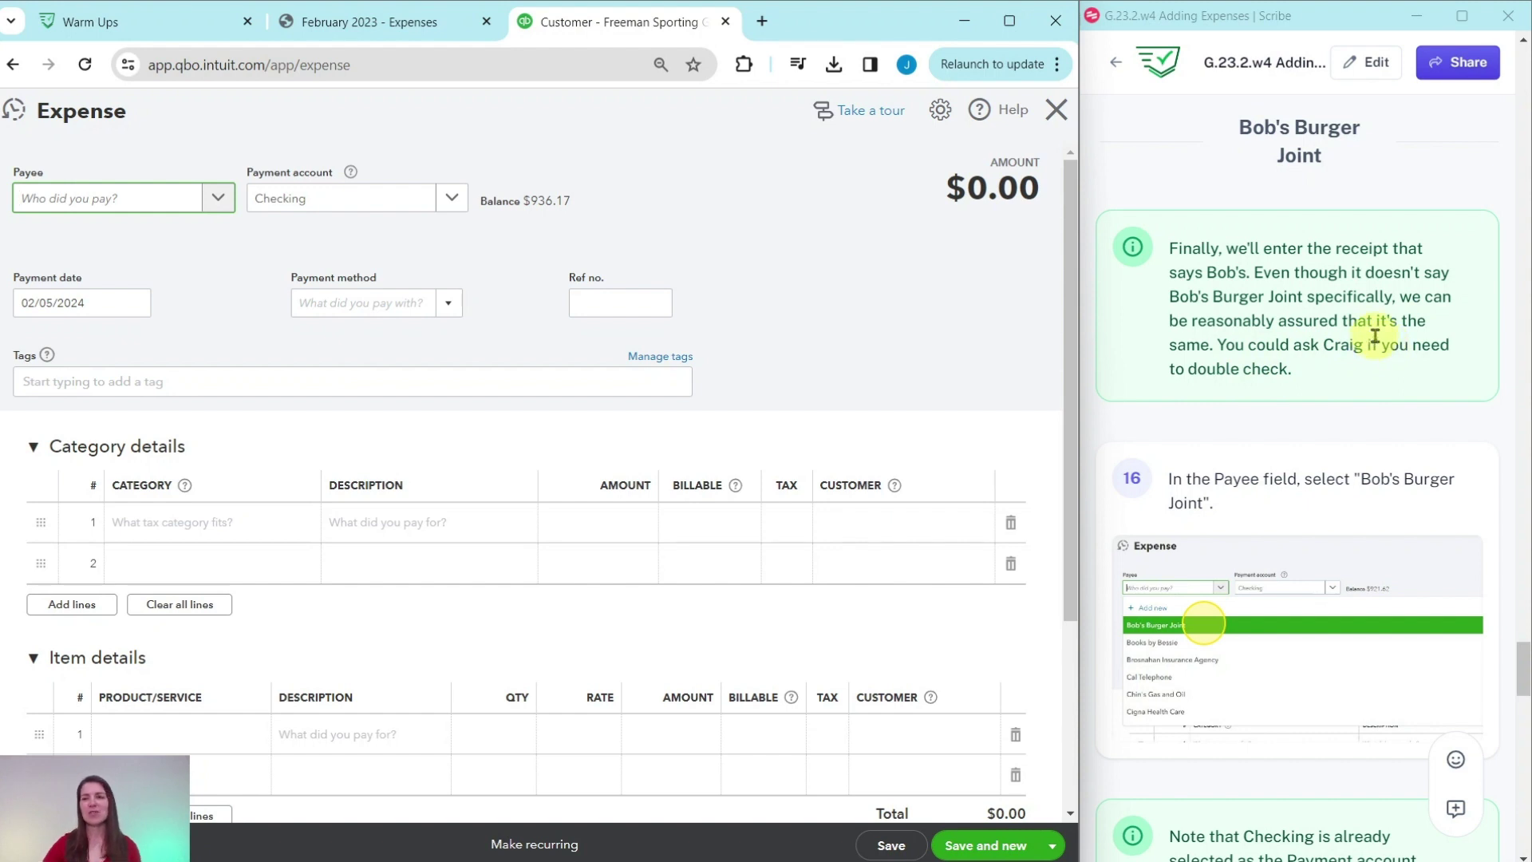
{"action": "scroll", "coordinate": [1365, 338], "scroll_direction": "down", "scroll_amount": 4}
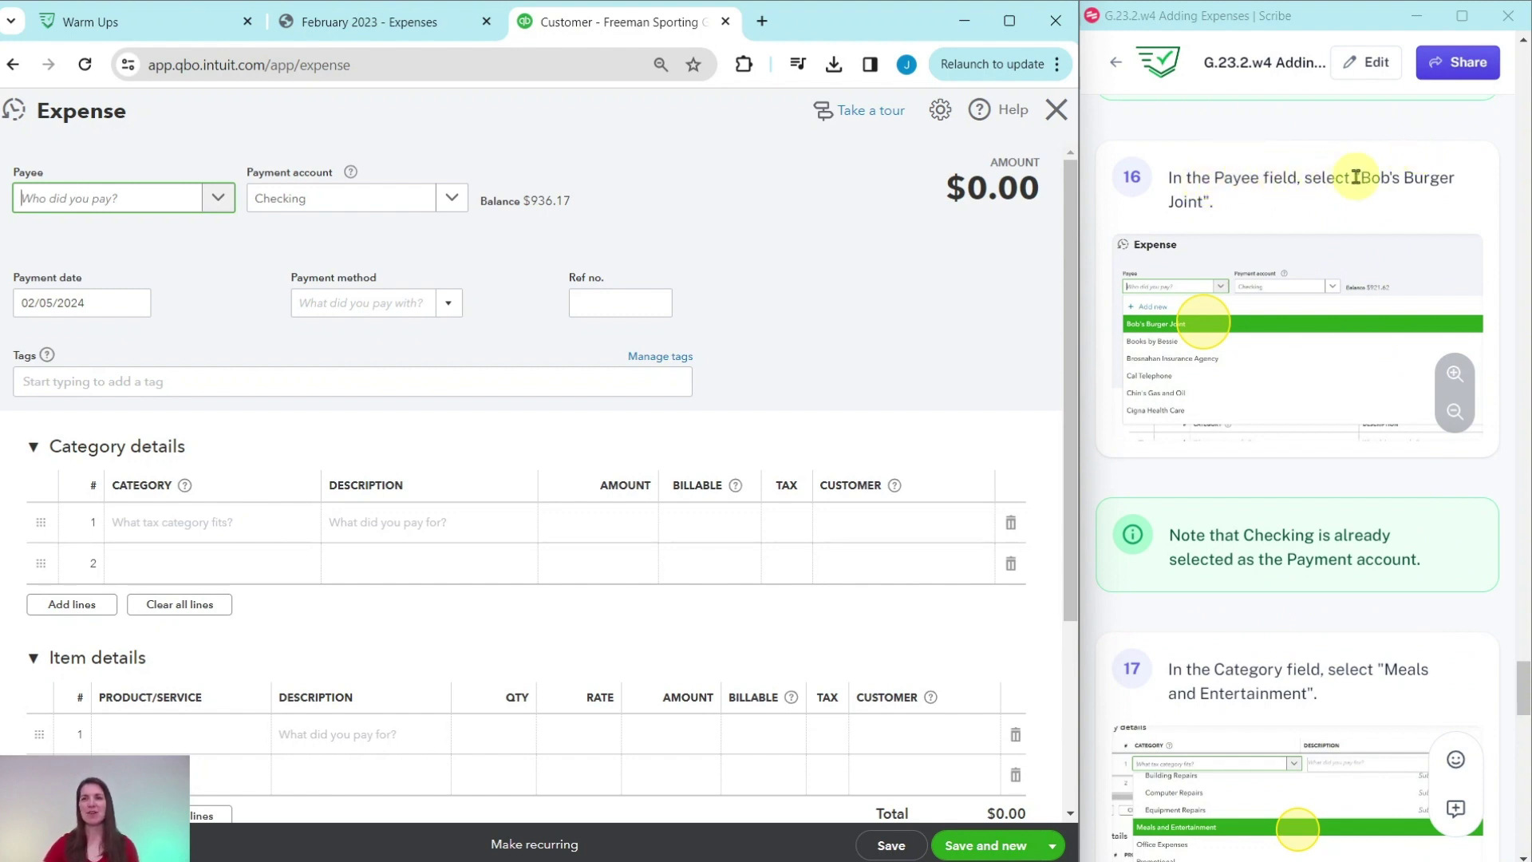
{"action": "left_click", "coordinate": [228, 209]}
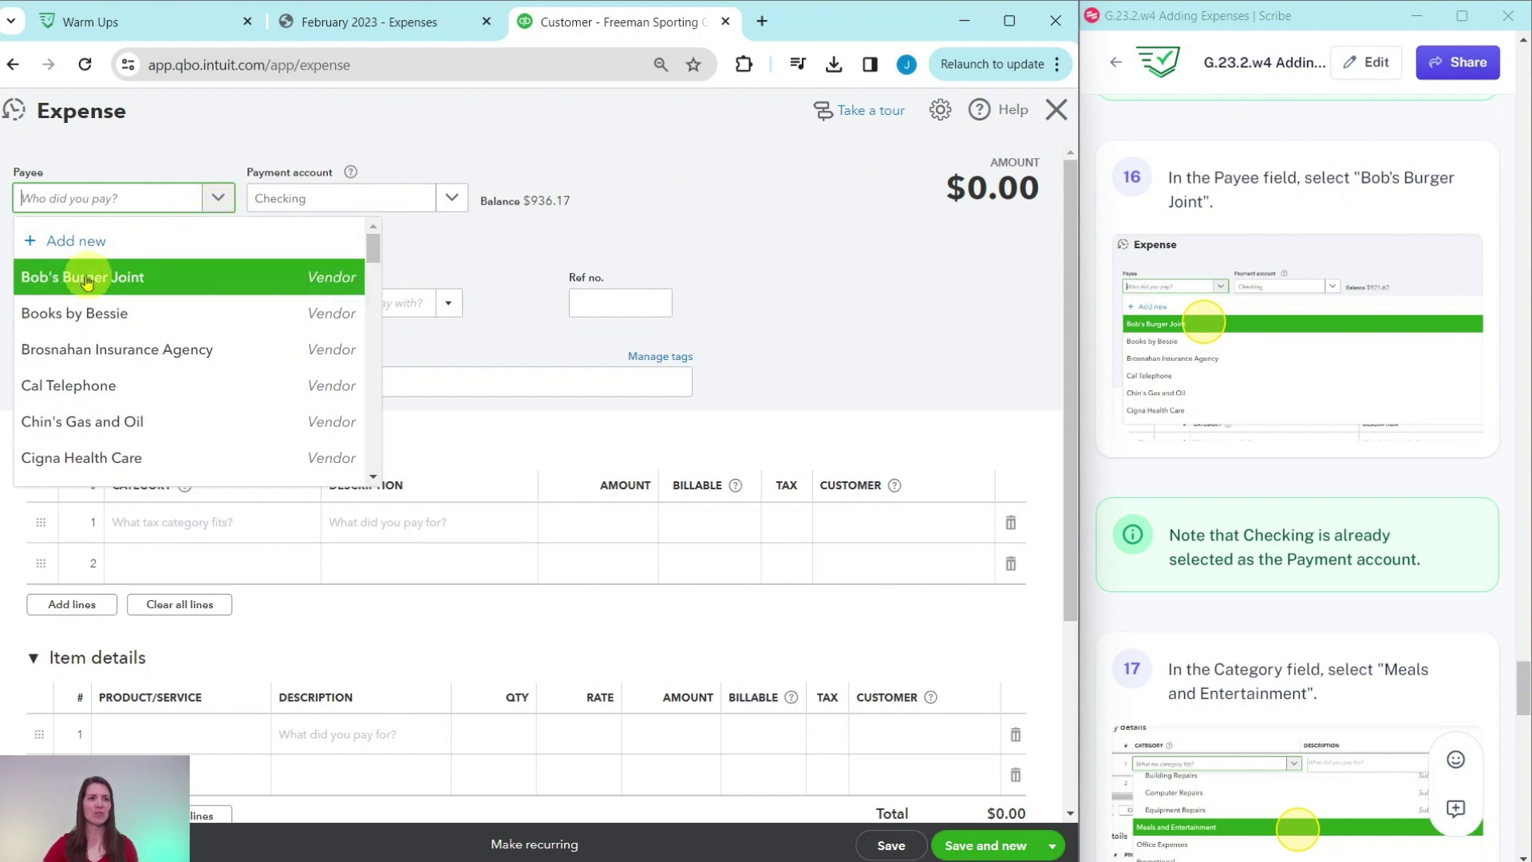
{"action": "left_click", "coordinate": [134, 278]}
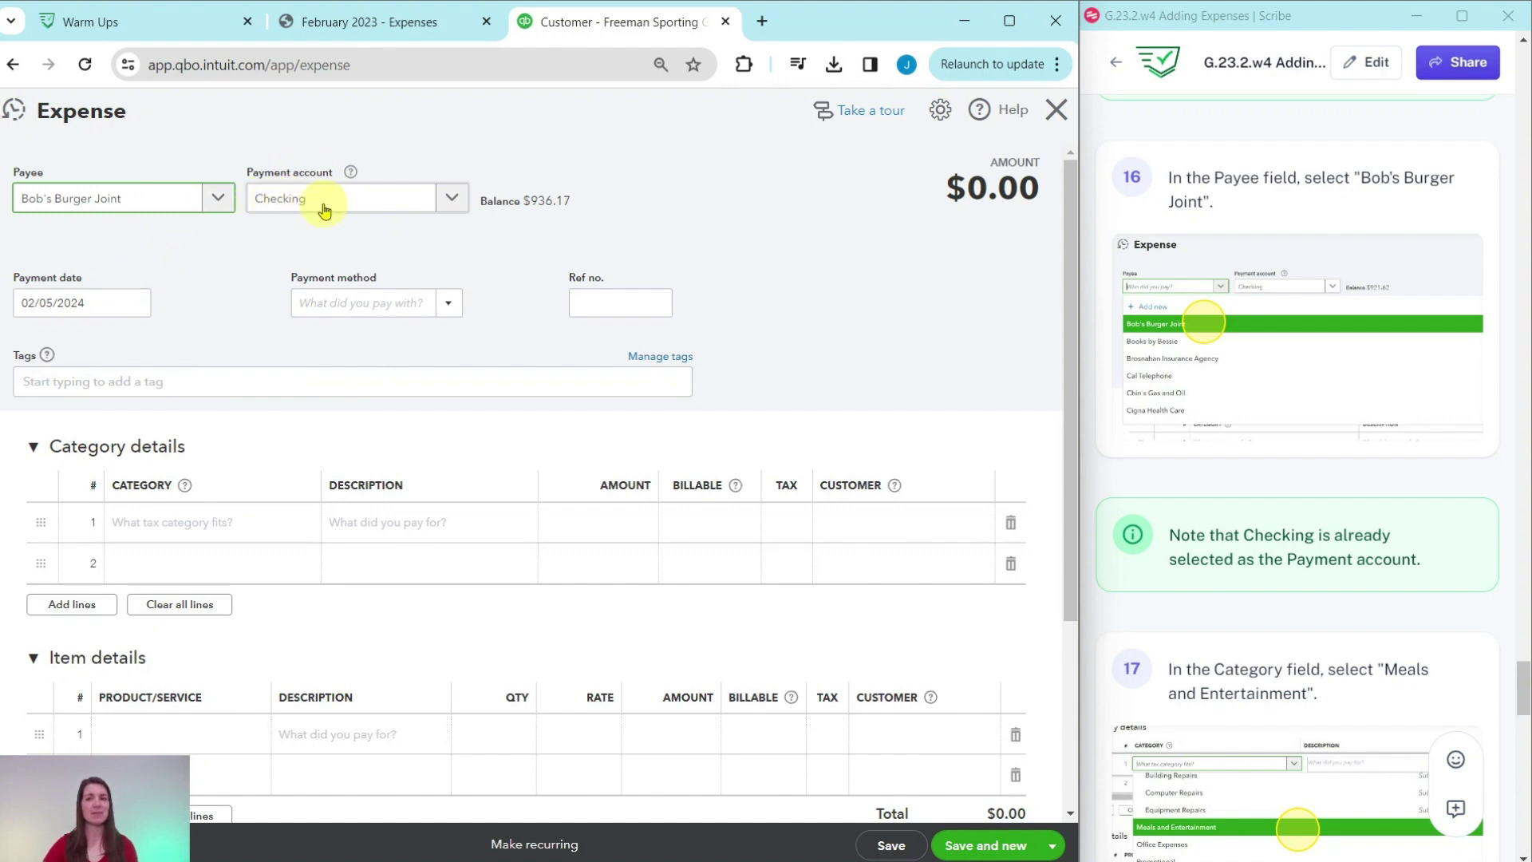
{"action": "scroll", "coordinate": [1245, 395], "scroll_direction": "down", "scroll_amount": 6}
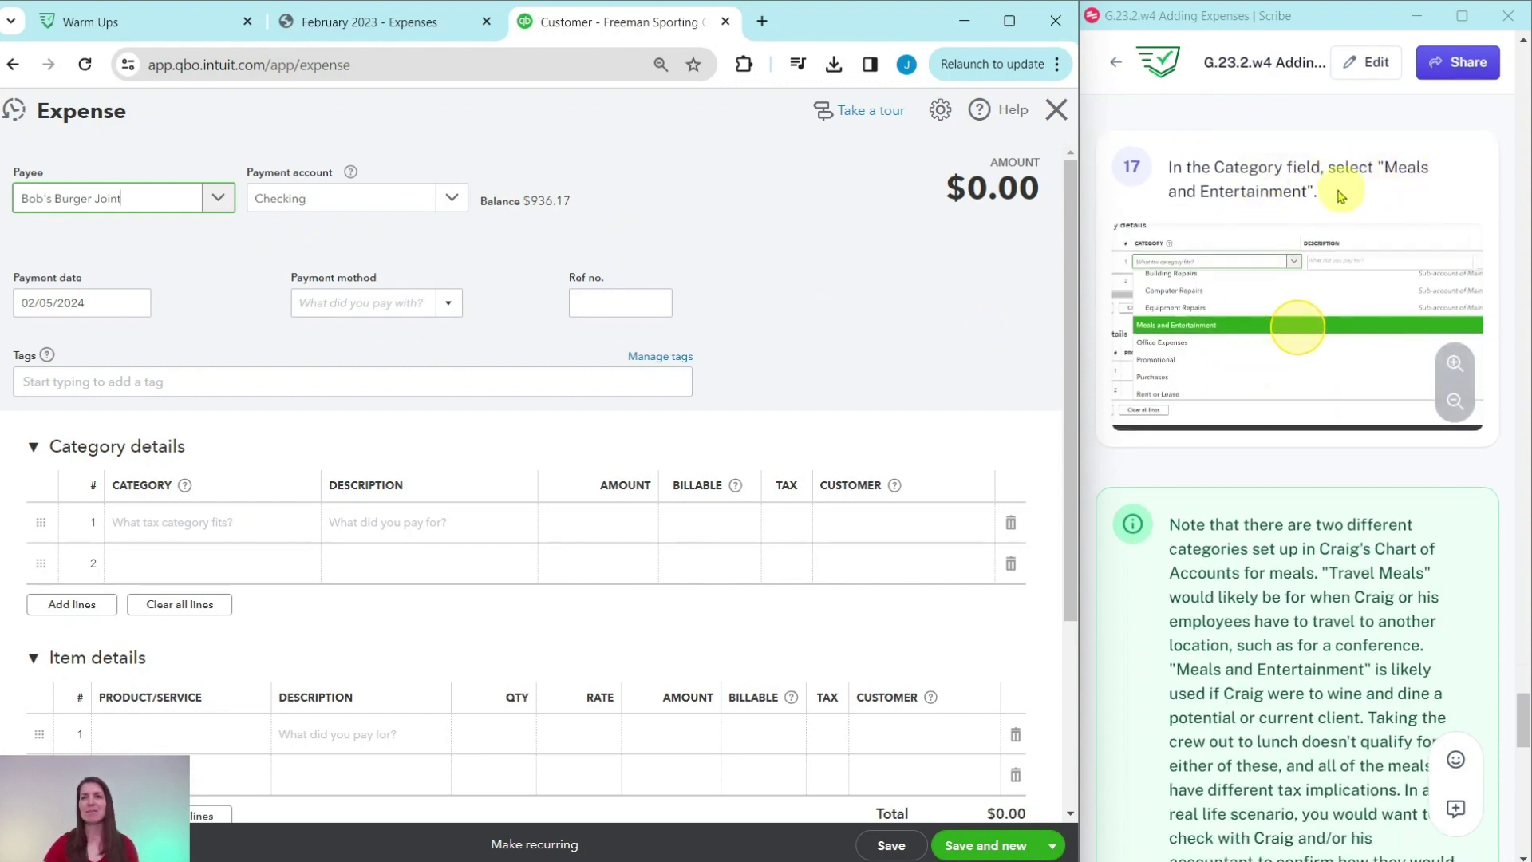
Type 'me' in the first line's category to list Meals and Entertainment
{"action": "left_click", "coordinate": [164, 533]}
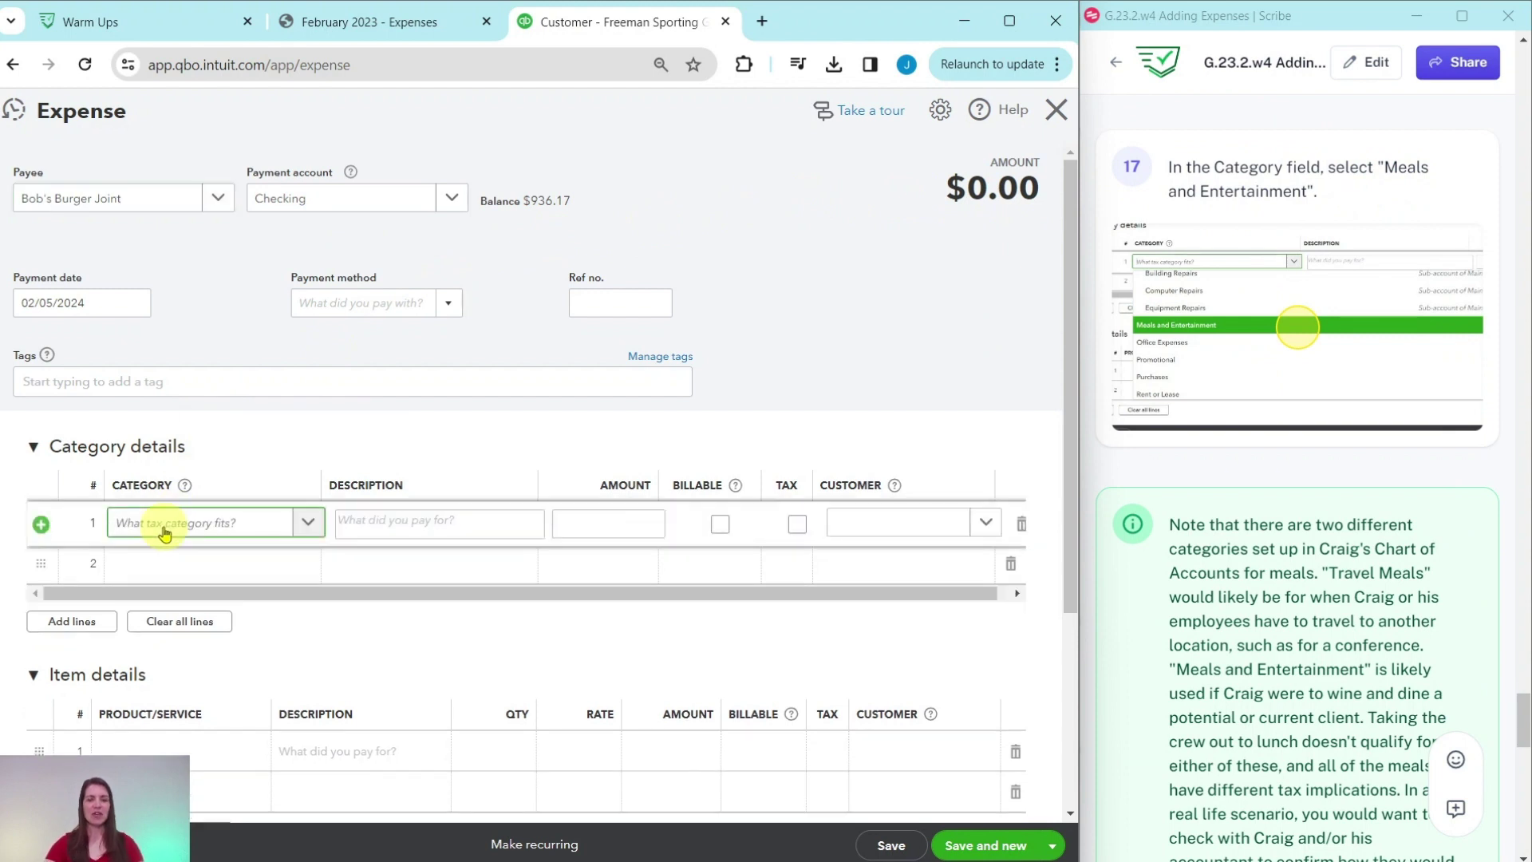
{"action": "type", "text": "meals"}
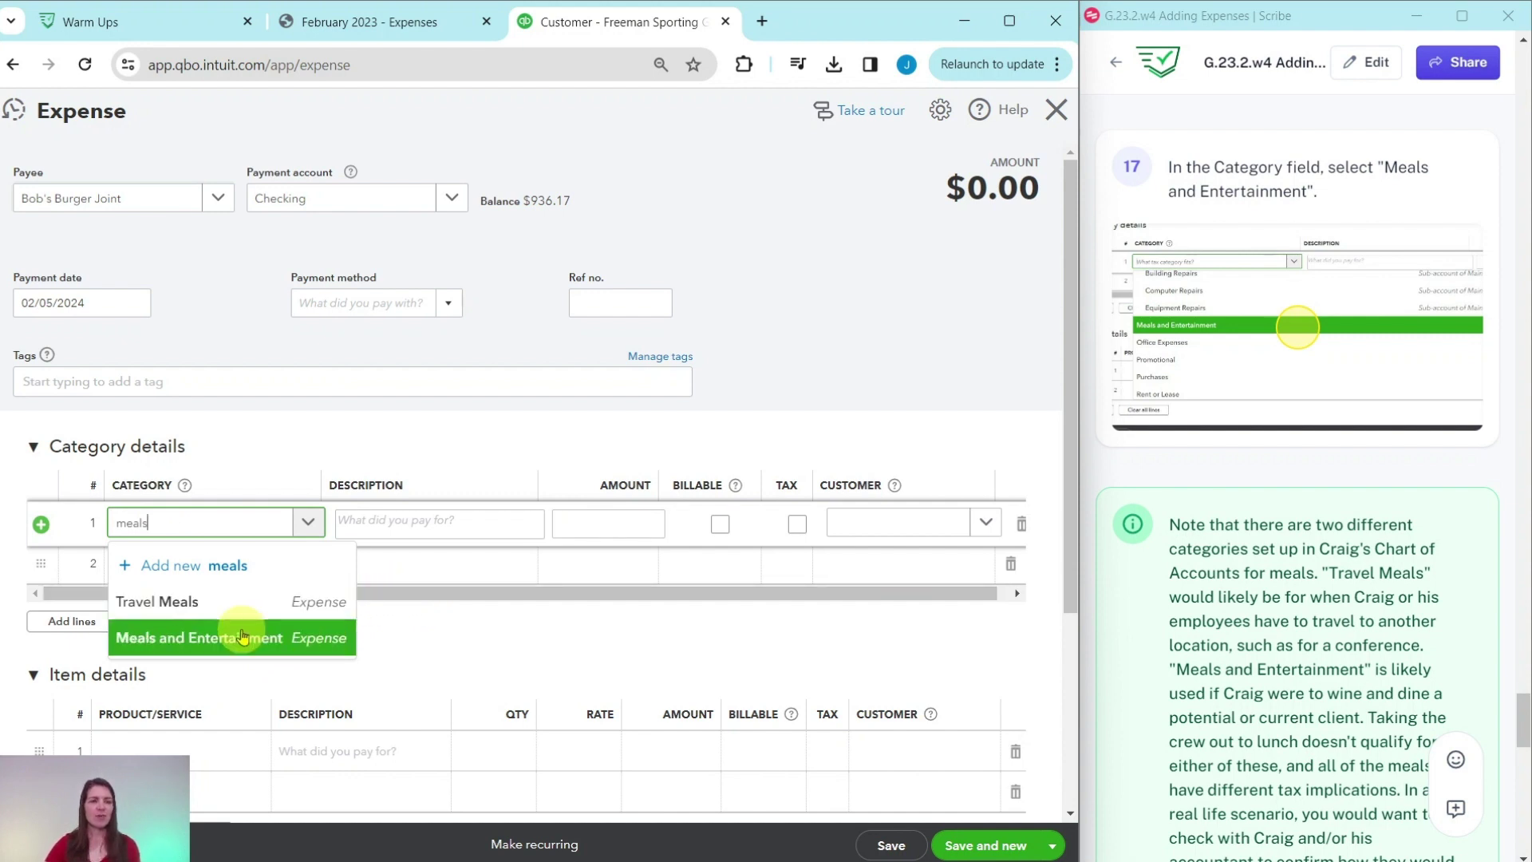
{"action": "scroll", "coordinate": [1335, 587], "scroll_direction": "down", "scroll_amount": 2}
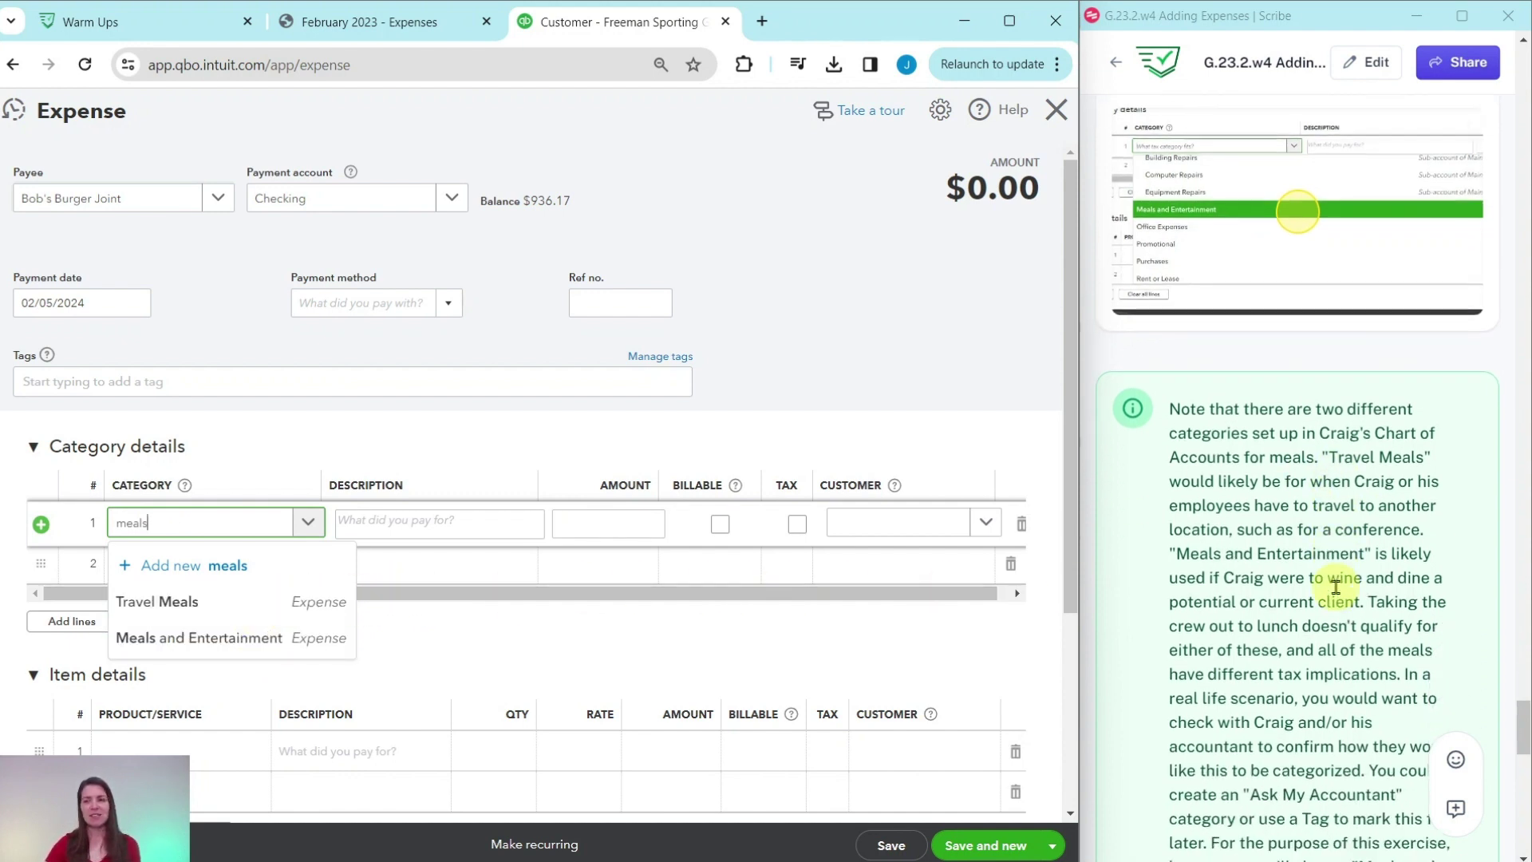
{"action": "scroll", "coordinate": [1335, 587], "scroll_direction": "down", "scroll_amount": 3}
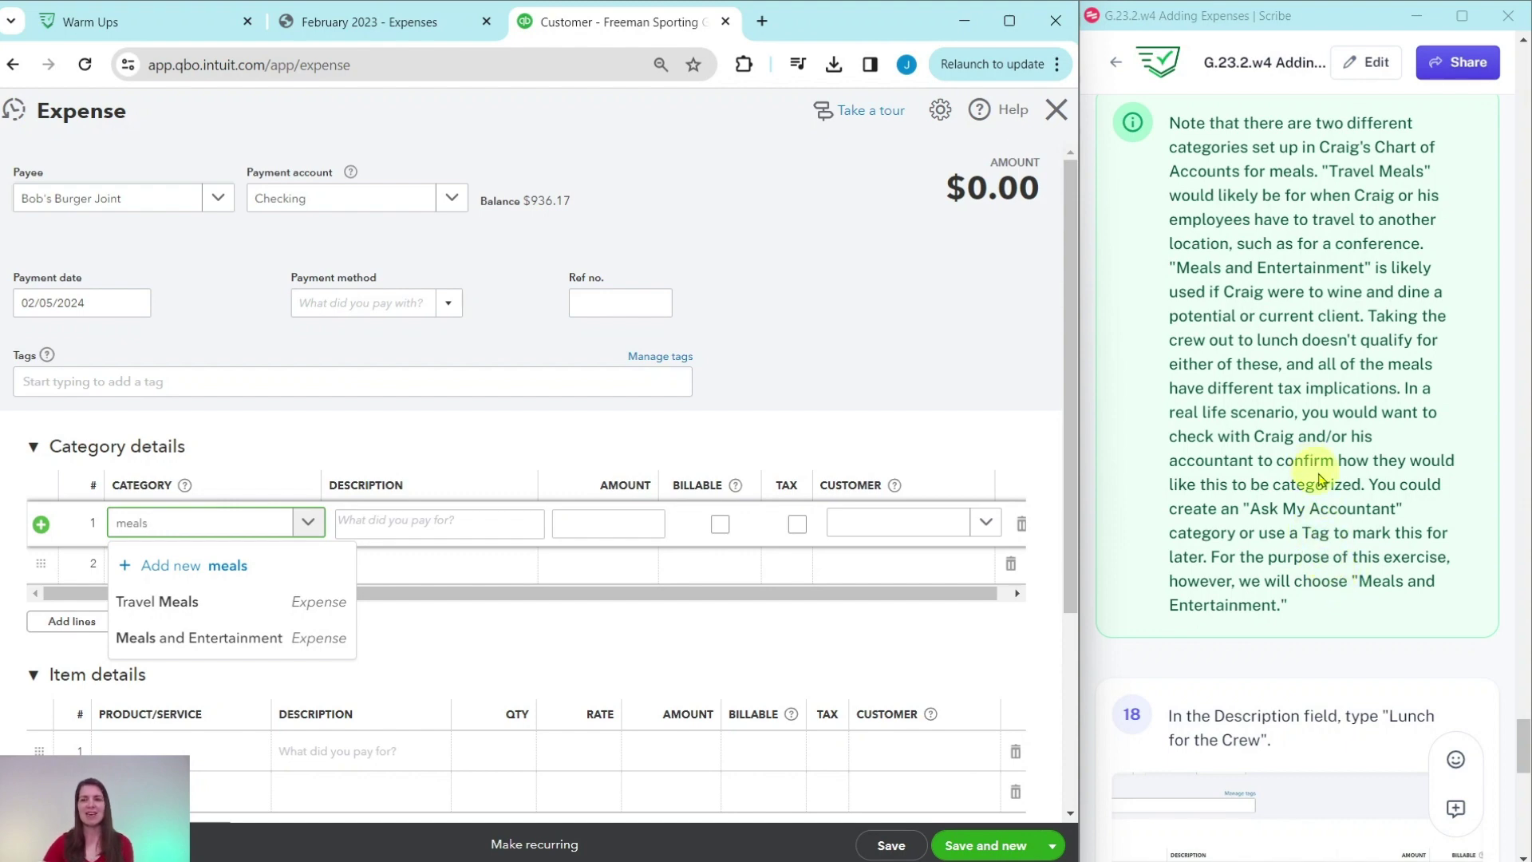
{"action": "scroll", "coordinate": [1321, 495], "scroll_direction": "down", "scroll_amount": 5}
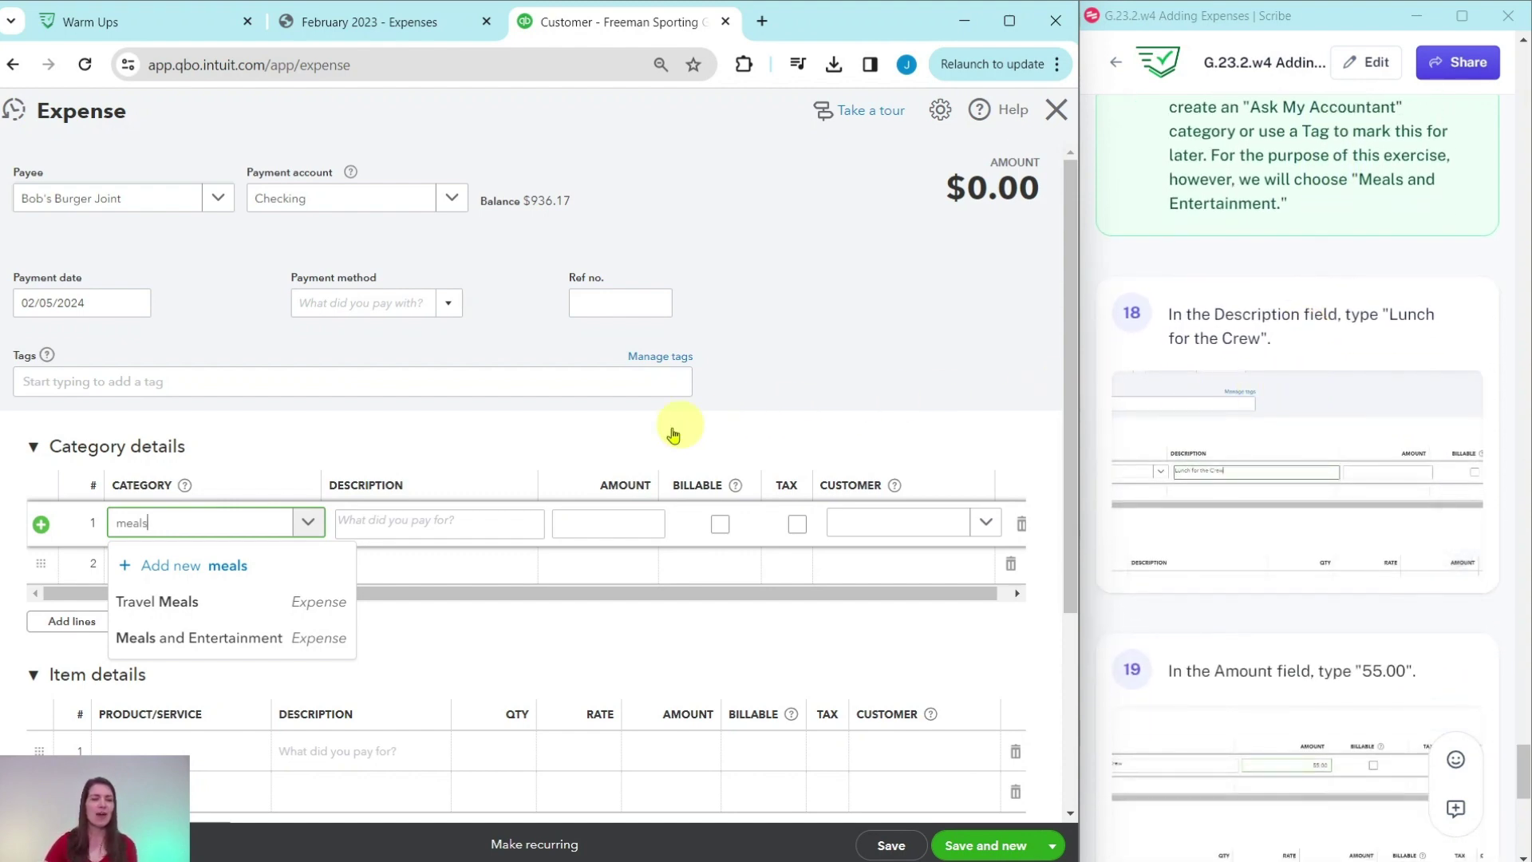
Pick Meals and Entertainment and describe the line as Lunch for the Crew
{"action": "left_click", "coordinate": [183, 639]}
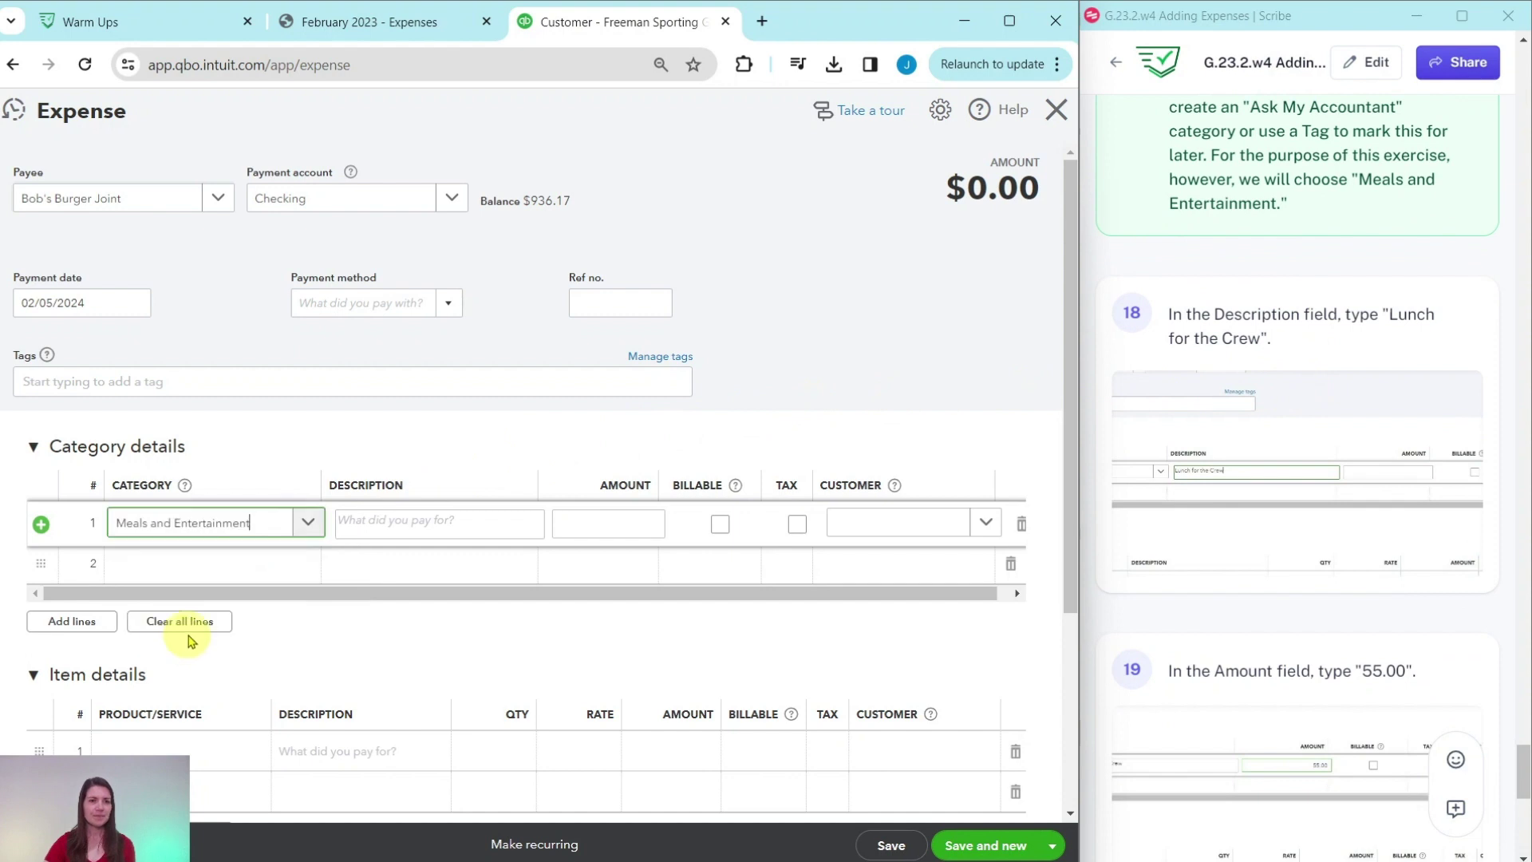
{"action": "left_click", "coordinate": [488, 527]}
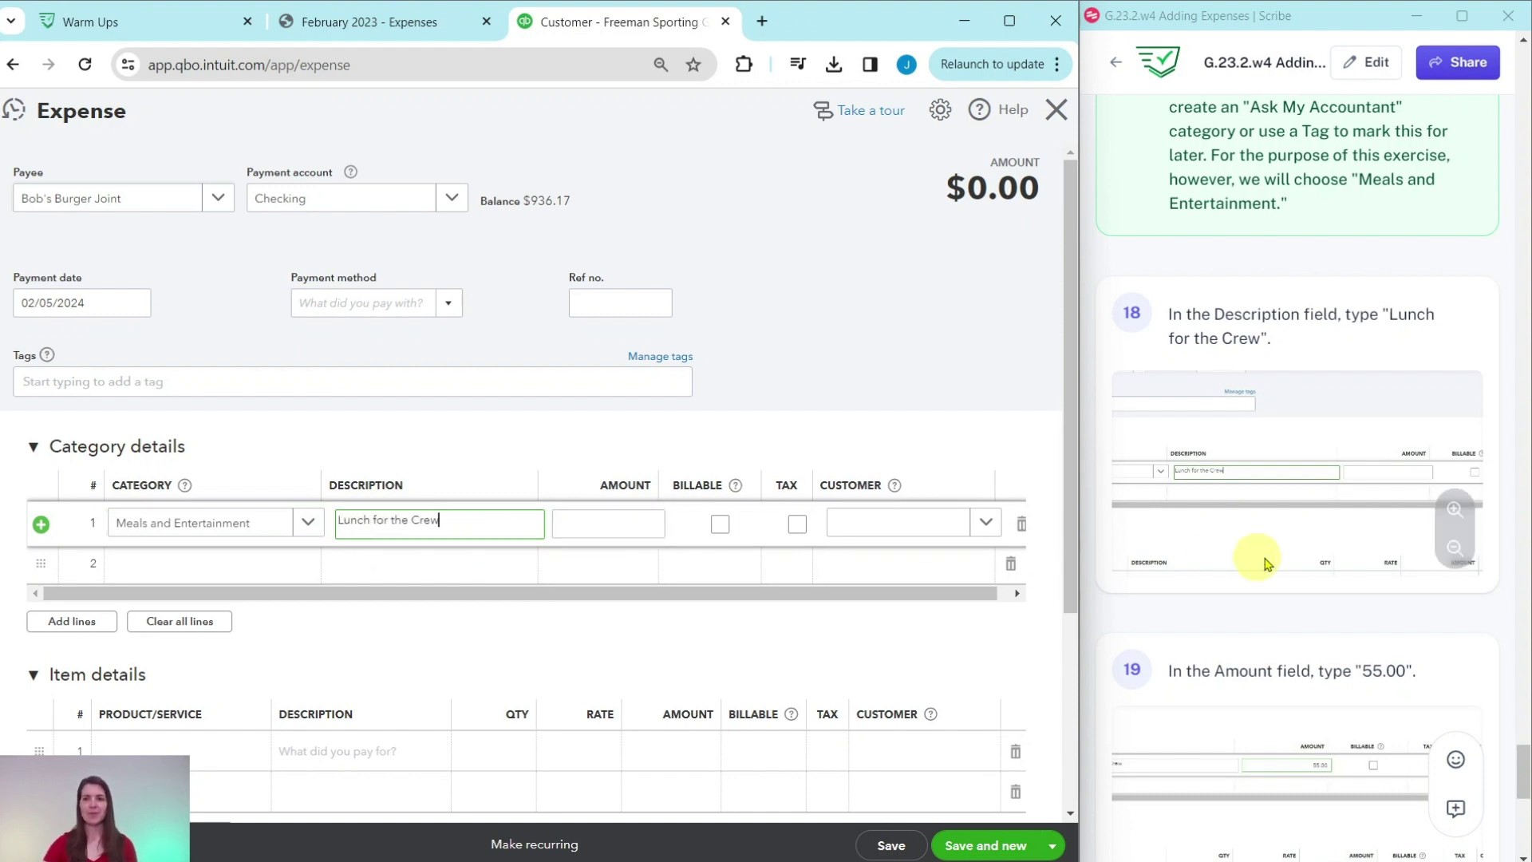
{"action": "scroll", "coordinate": [1332, 563], "scroll_direction": "down", "scroll_amount": 5}
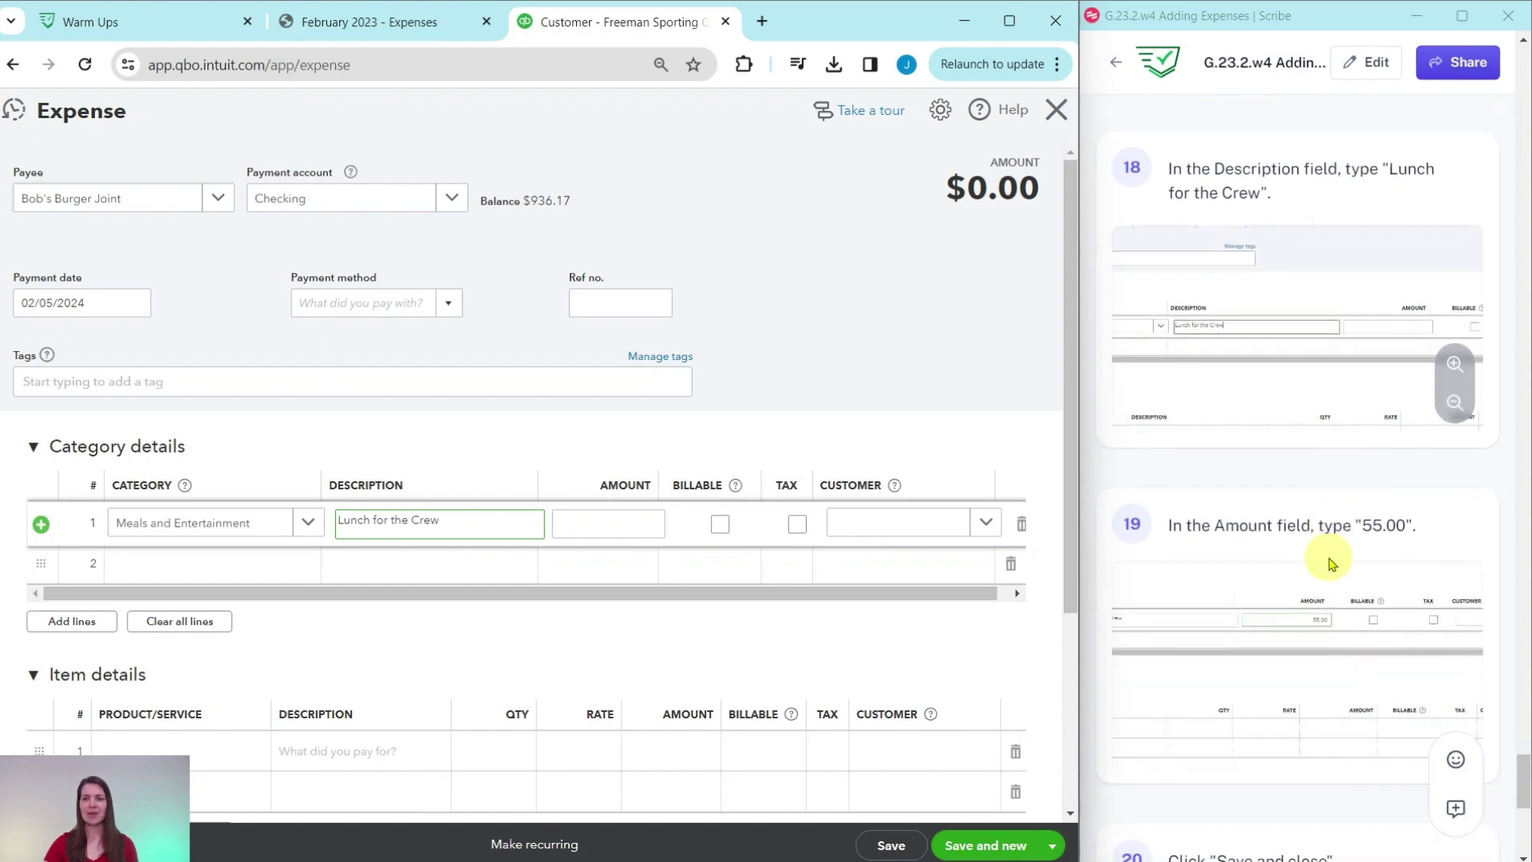
{"action": "left_click", "coordinate": [415, 22]}
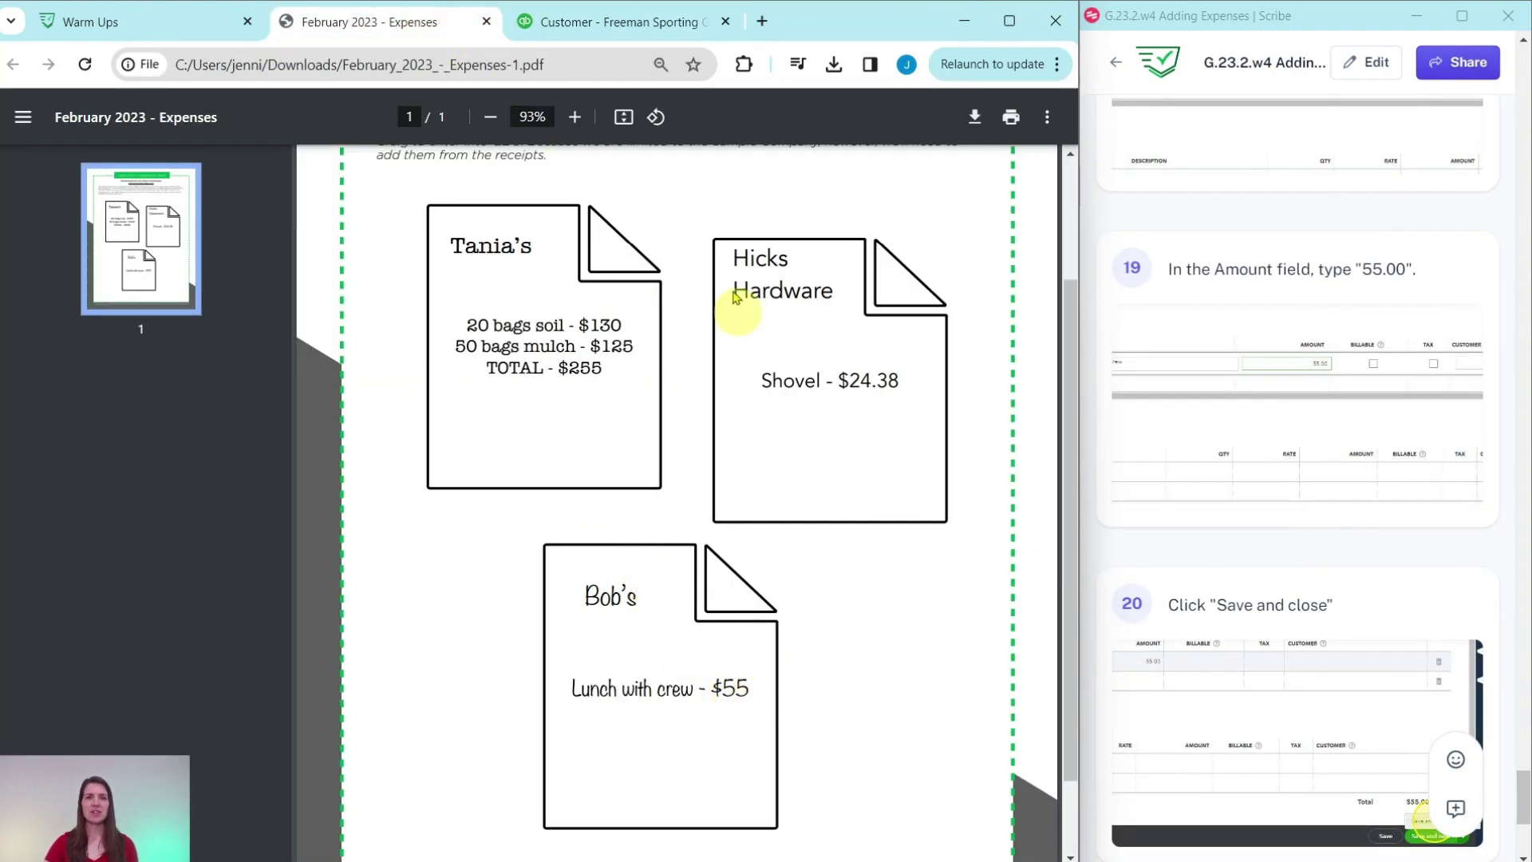
{"action": "left_click", "coordinate": [657, 21]}
Enter 55.00 as the line amount so the expense totals $55.00, rechecking the receipt
{"action": "left_click", "coordinate": [619, 522]}
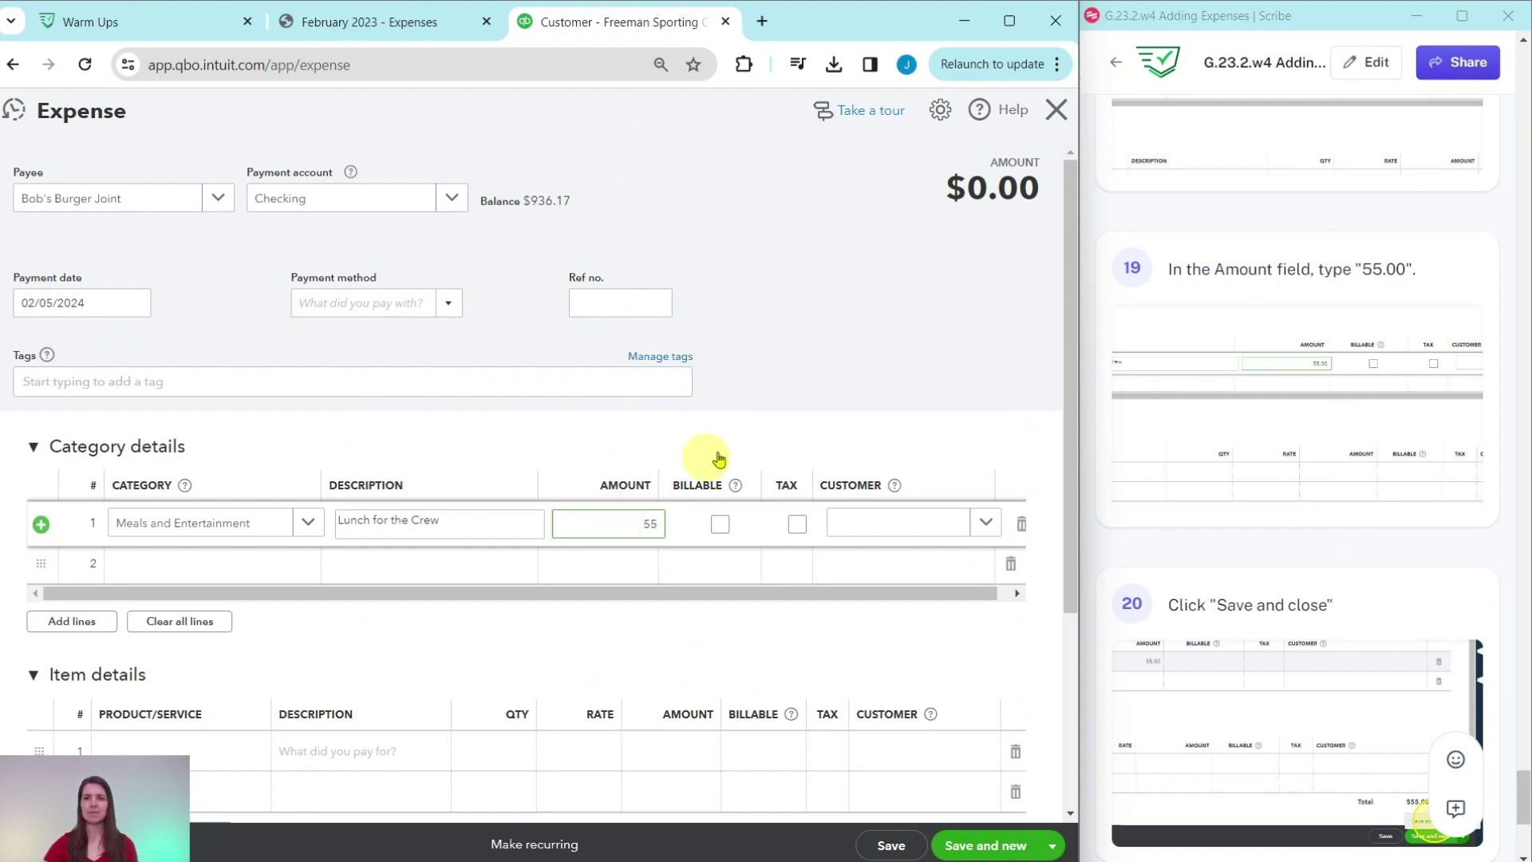
{"action": "scroll", "coordinate": [1221, 404], "scroll_direction": "down", "scroll_amount": 4}
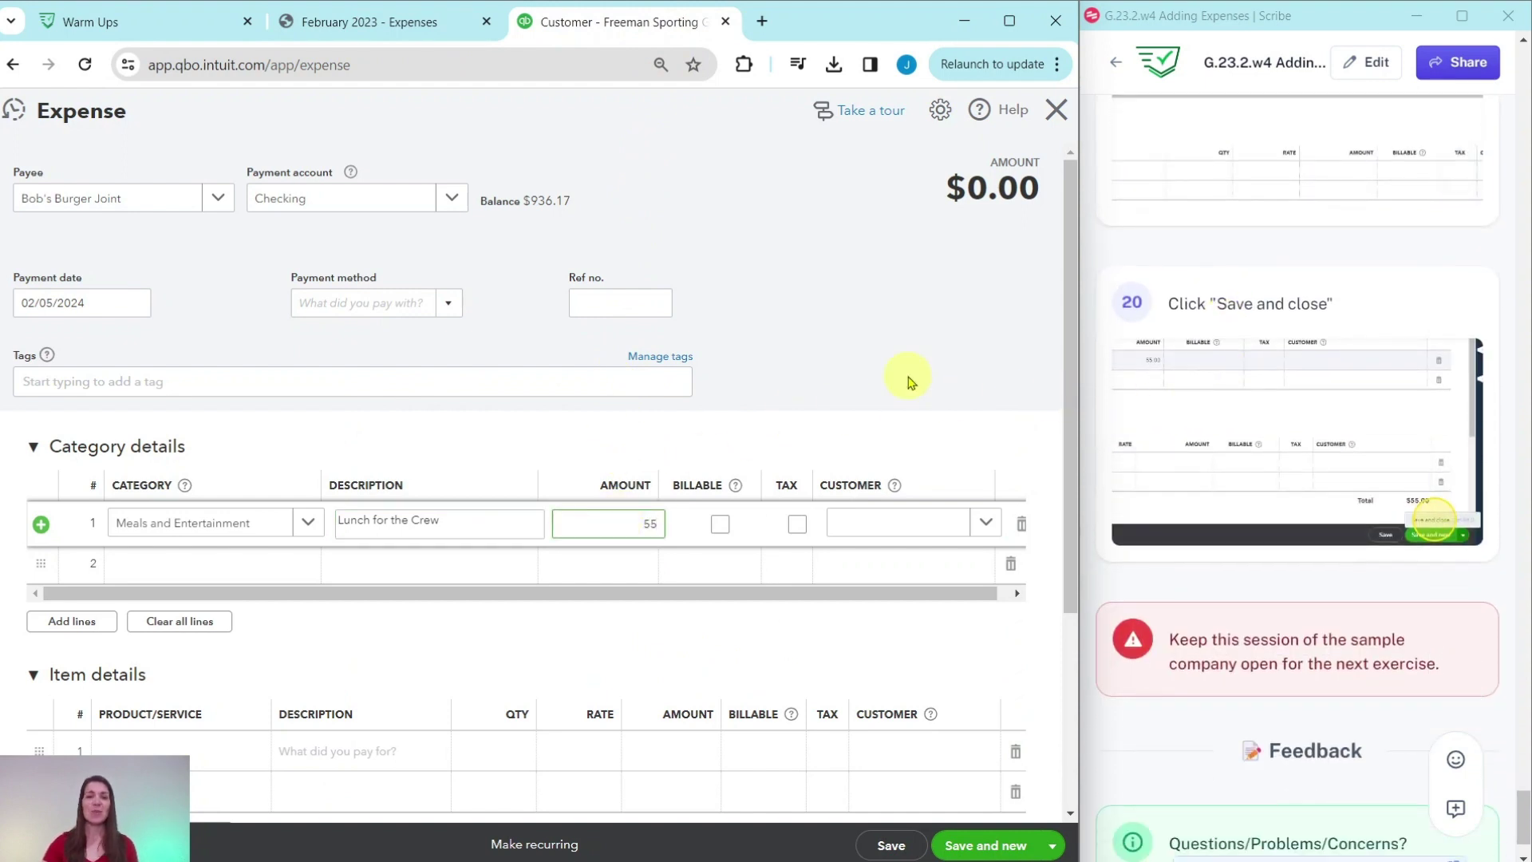
{"action": "left_click", "coordinate": [960, 405]}
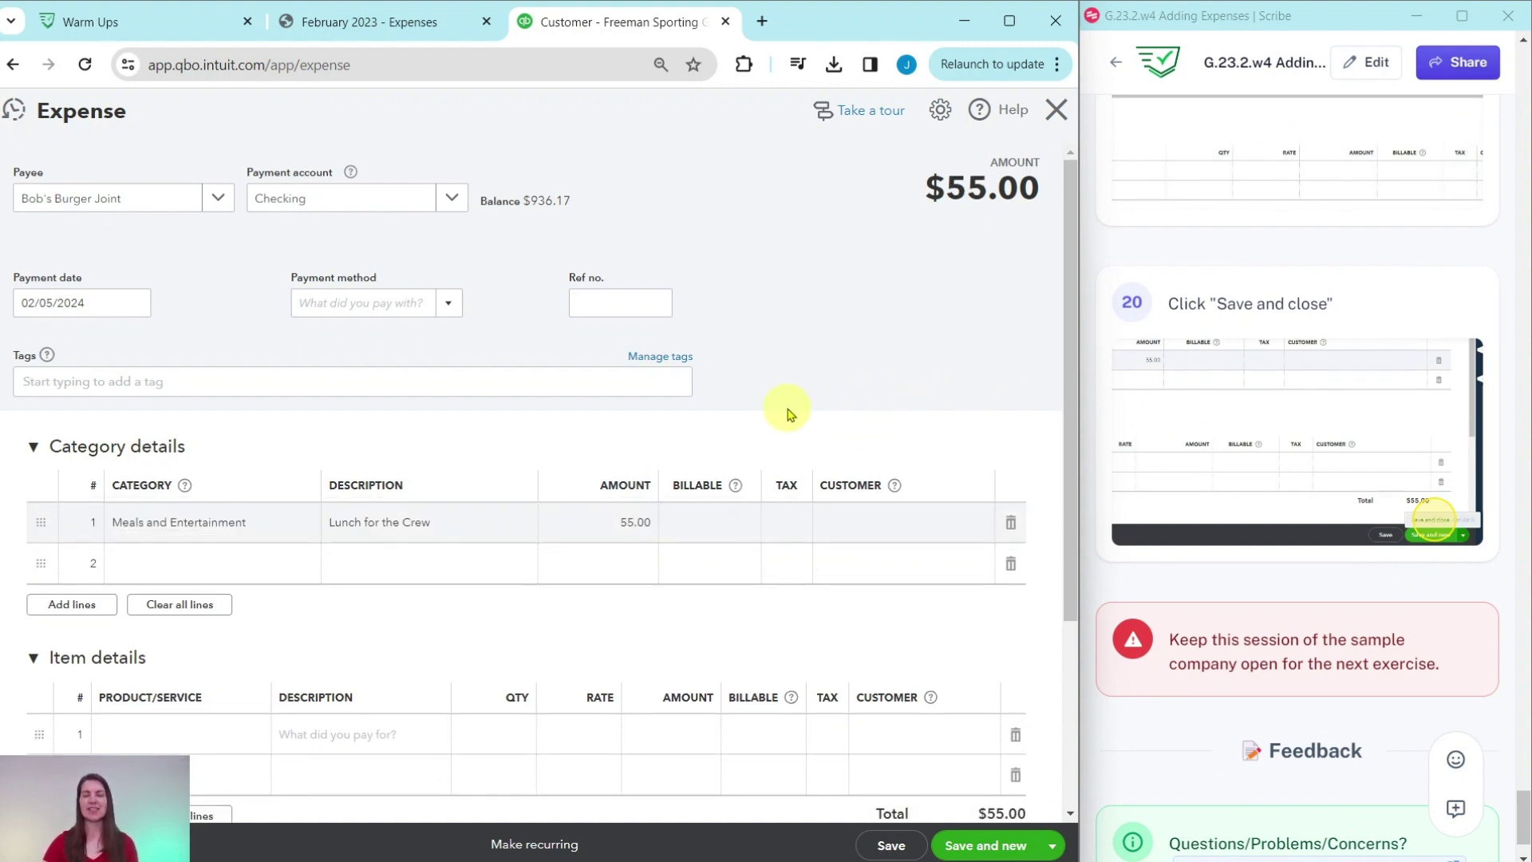
{"action": "left_click", "coordinate": [409, 24]}
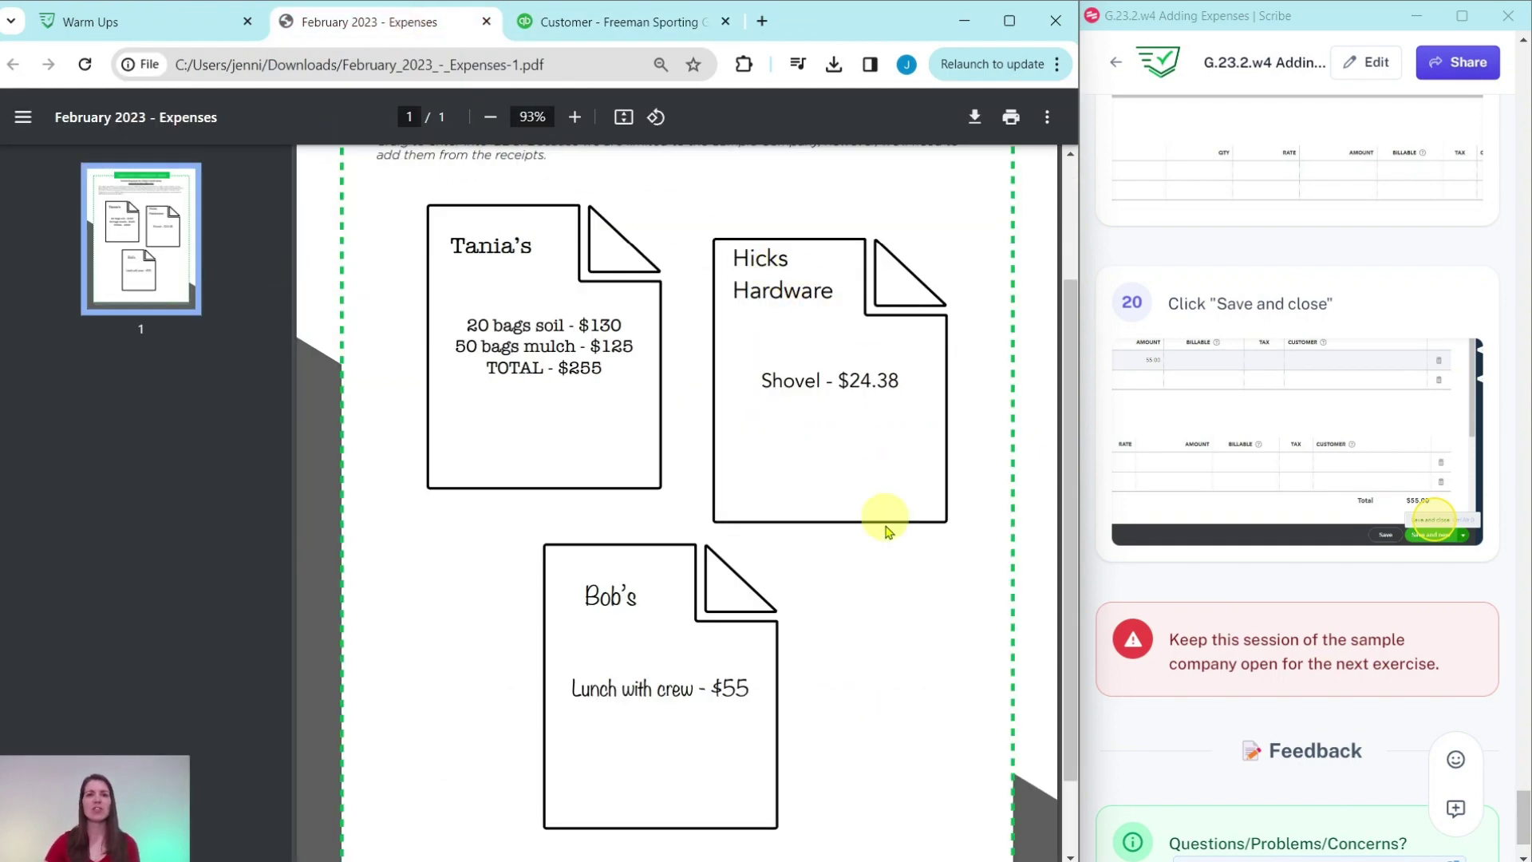
{"action": "scroll", "coordinate": [783, 335], "scroll_direction": "up", "scroll_amount": 3}
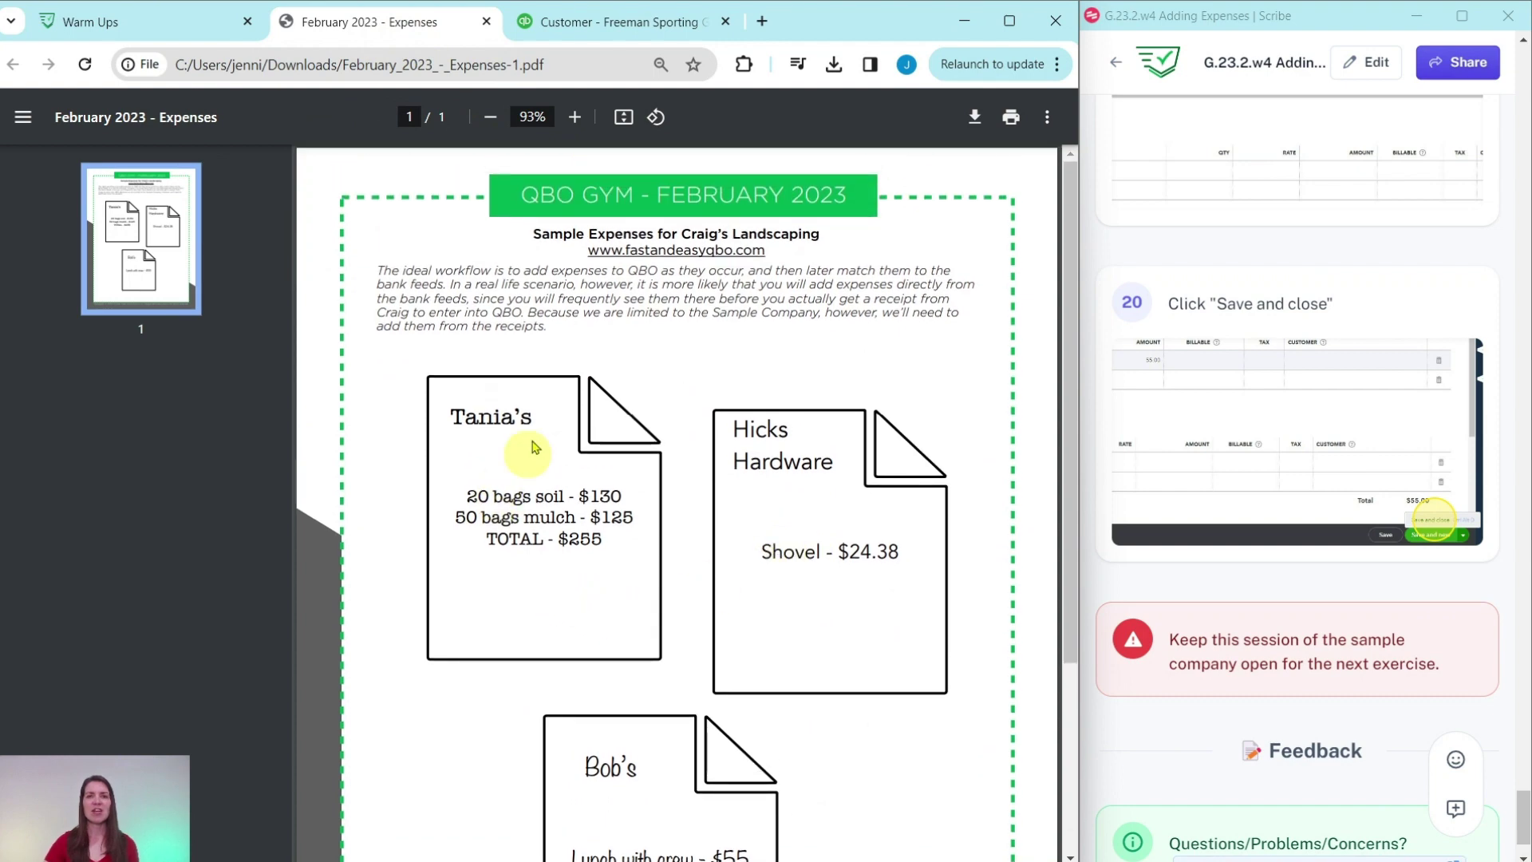
{"action": "scroll", "coordinate": [565, 411], "scroll_direction": "down", "scroll_amount": 3}
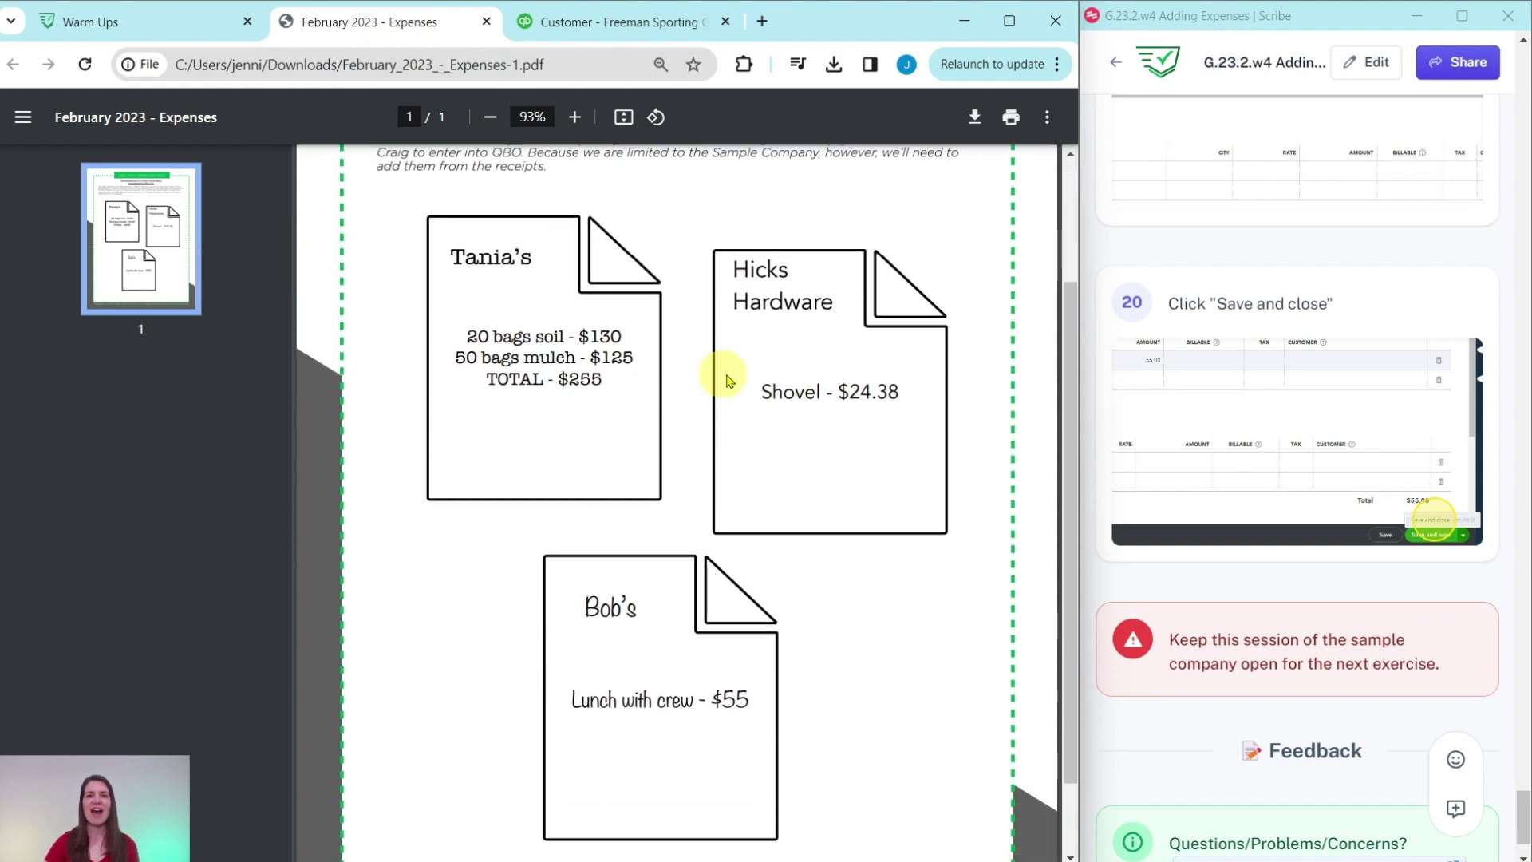
{"action": "left_click", "coordinate": [667, 25]}
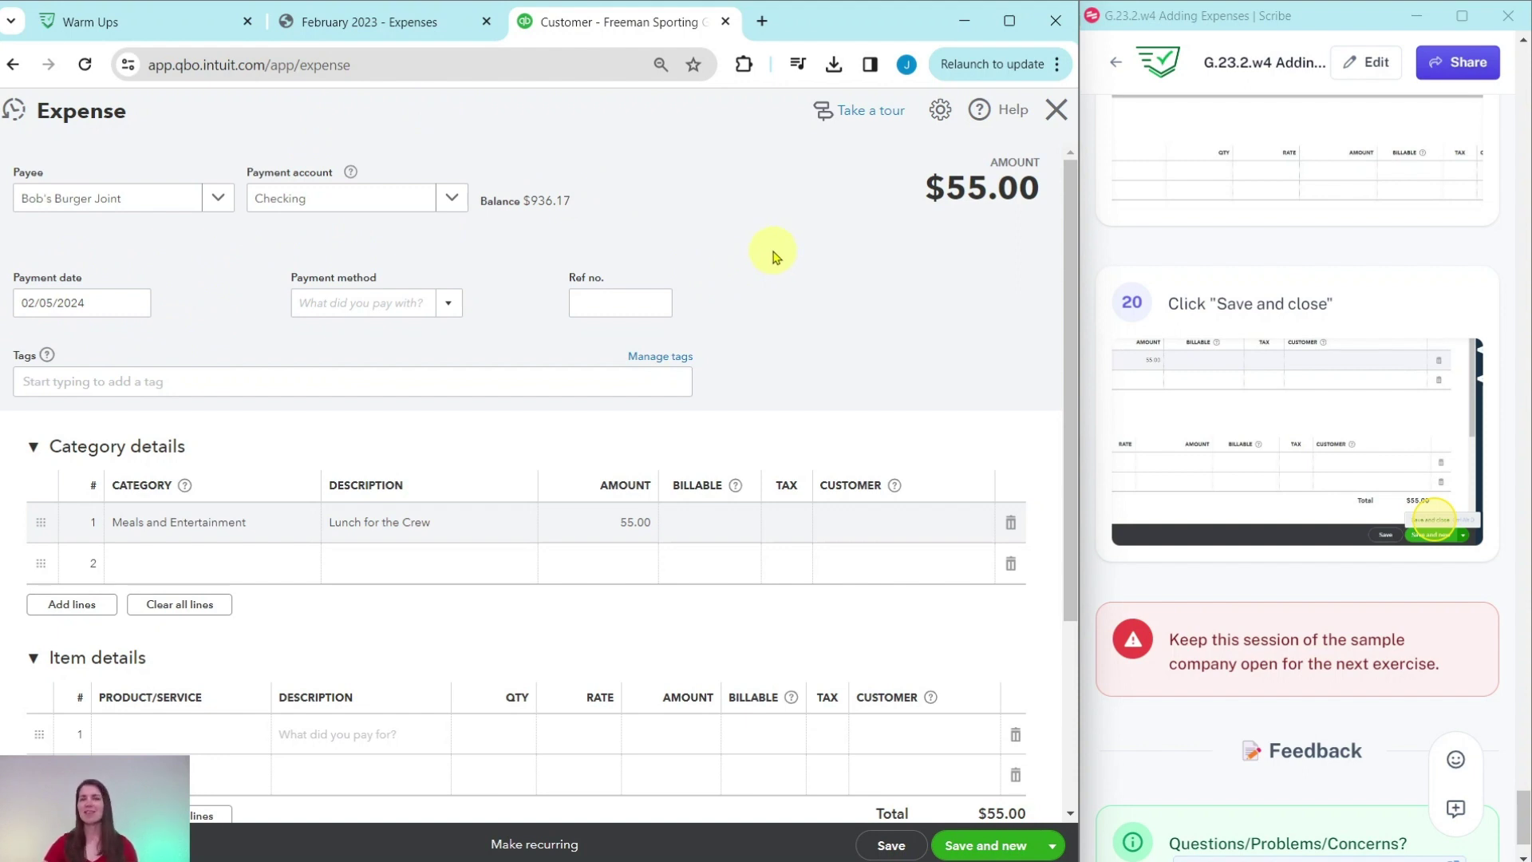
{"action": "left_click", "coordinate": [397, 22]}
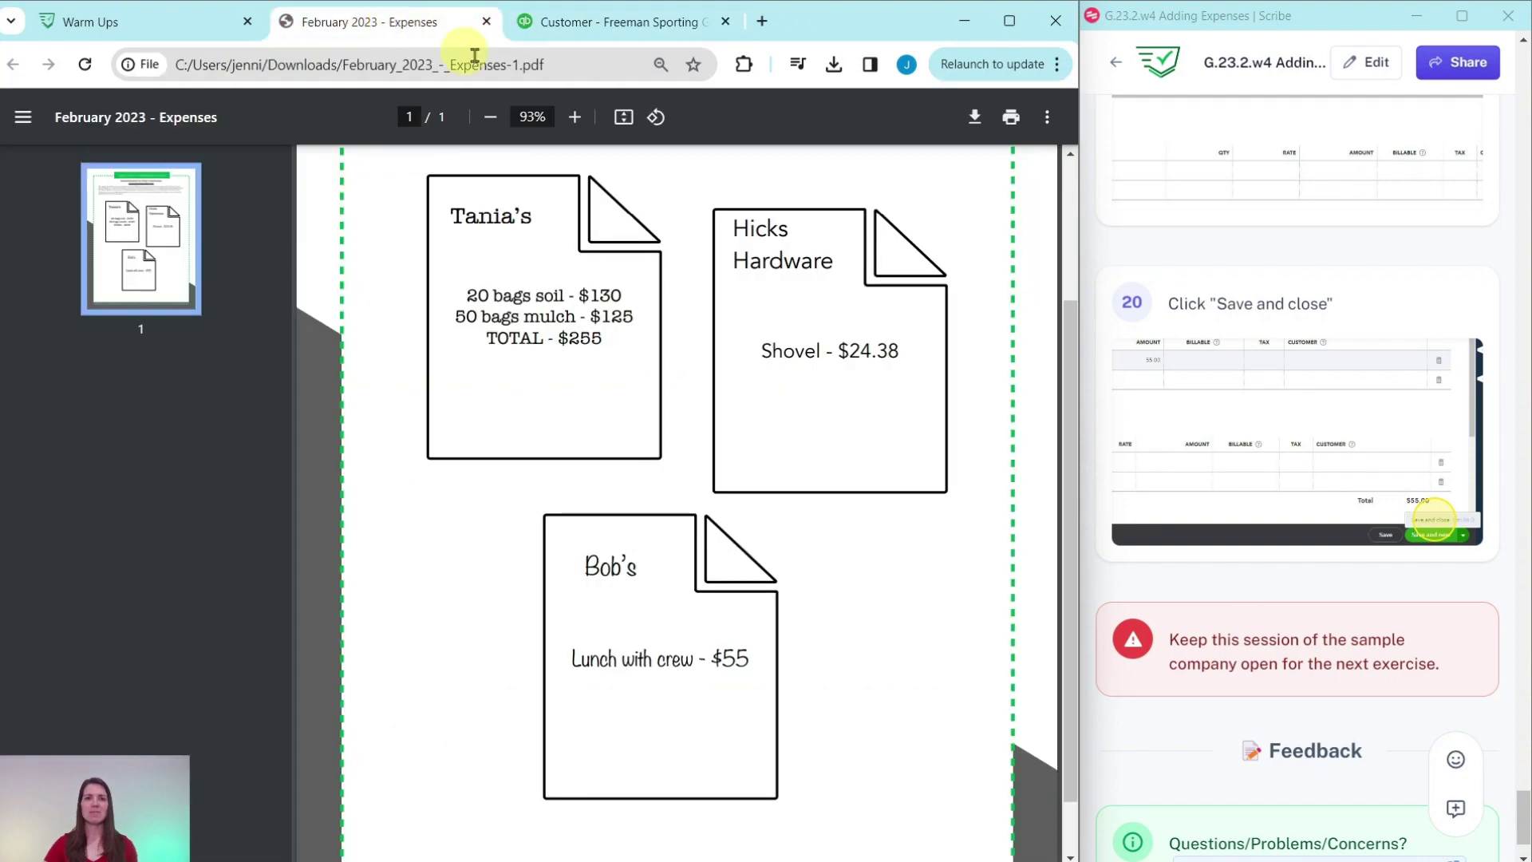
{"action": "left_click", "coordinate": [588, 22]}
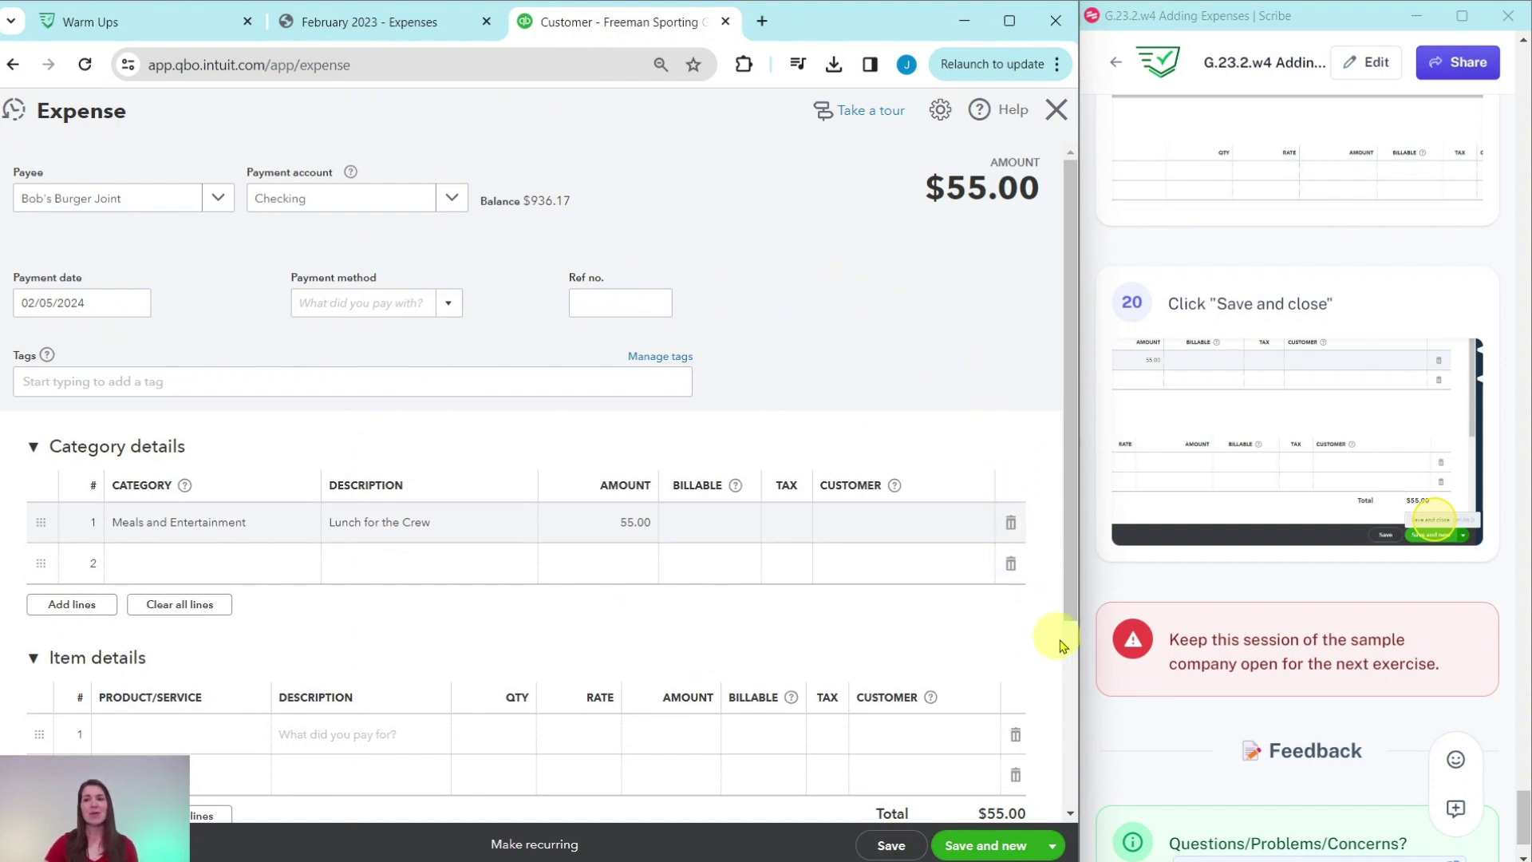
Choose Save and close for the $55.00 Bob's Burger Joint expense
{"action": "left_click", "coordinate": [1053, 851]}
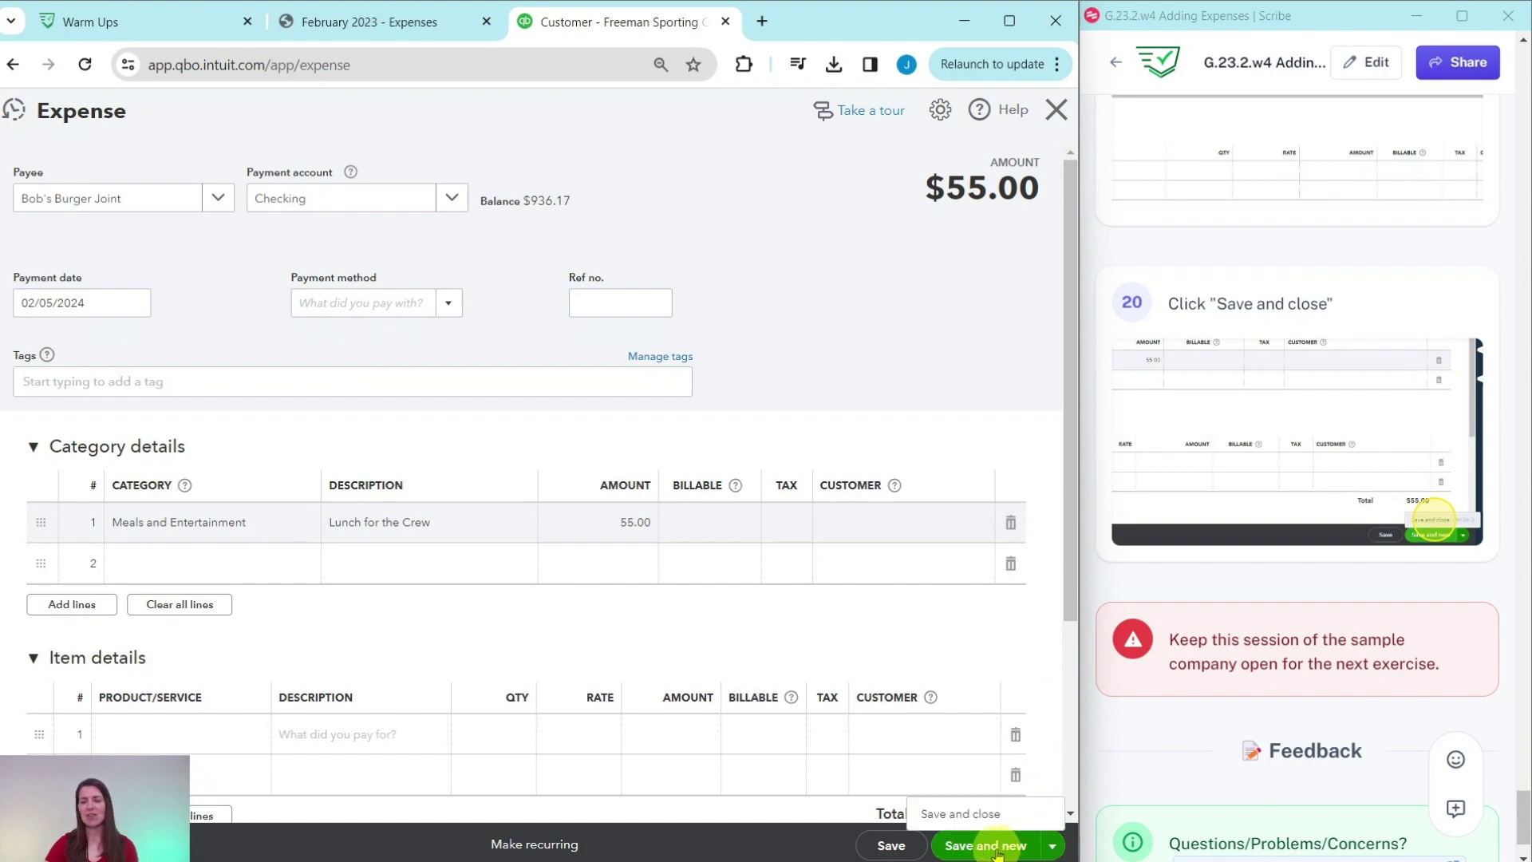
{"action": "left_click", "coordinate": [959, 817]}
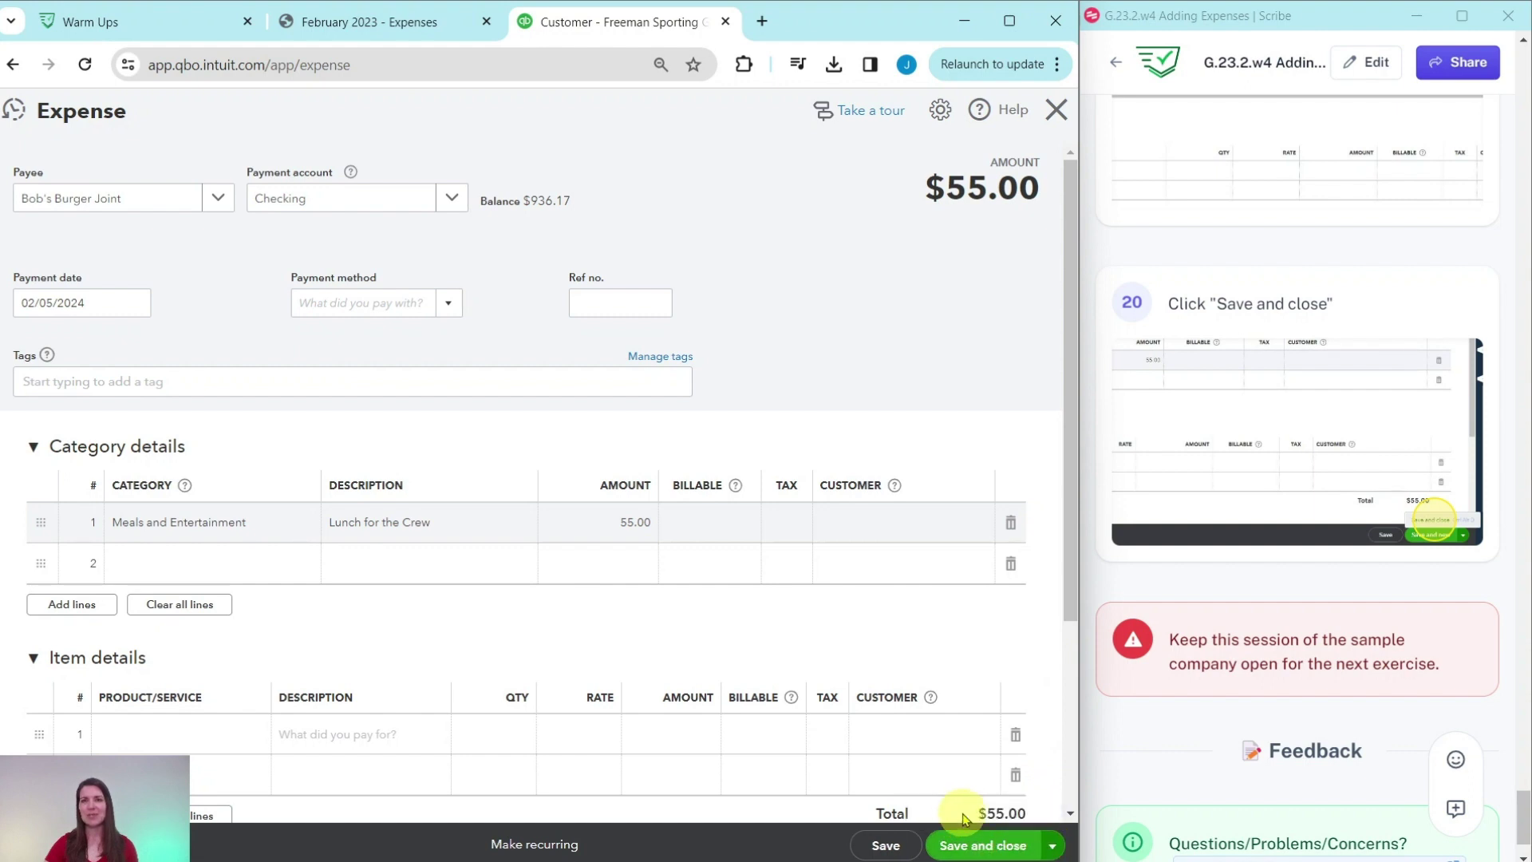